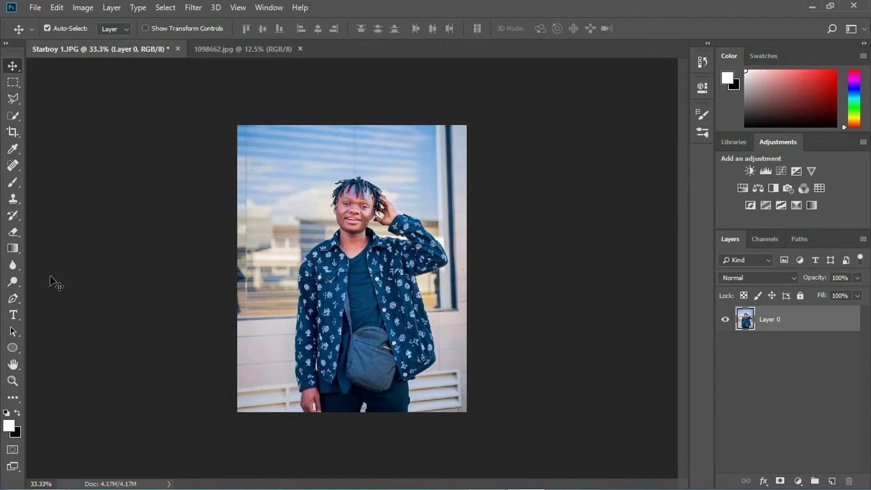
# Step: Activate the Pen tool and switch its drawing mode from Shape to Path
pyautogui.click(12, 298)
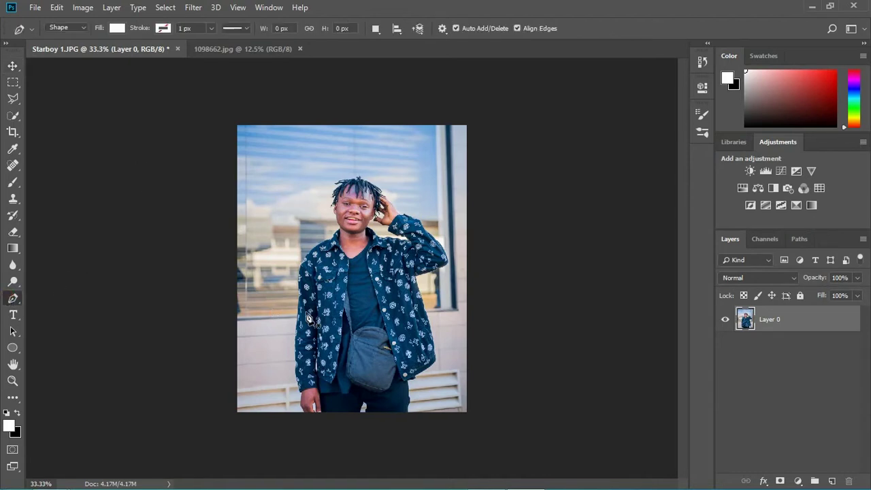
pyautogui.click(81, 28)
pyautogui.click(62, 48)
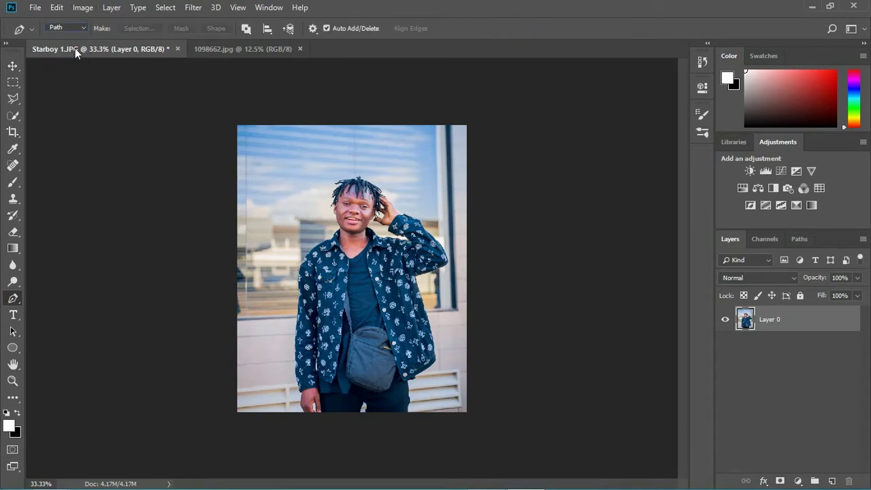
# Step: Start a path at the photo's lower edge and trace the outer edge of the man's lowered hand up to the cuff
pyautogui.hotkey('ctrl', '+')
pyautogui.hotkey('ctrl', '+')
pyautogui.hotkey('ctrl', '+')
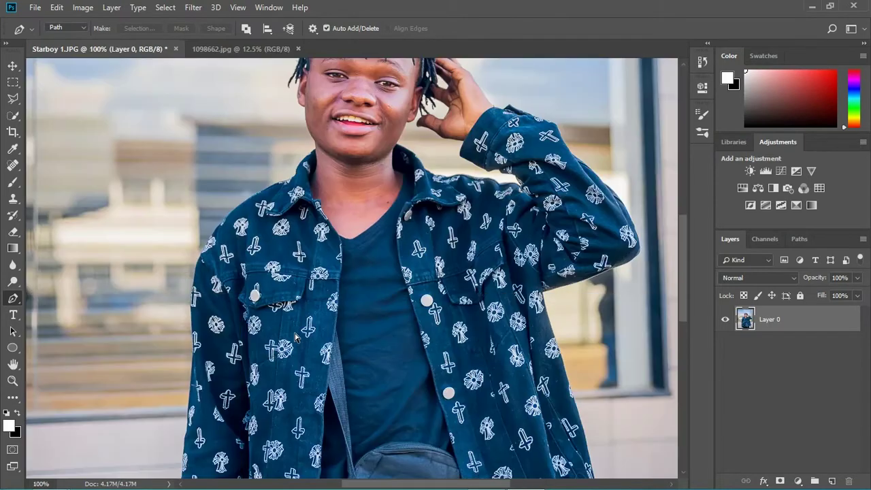
pyautogui.hotkey('ctrl', '+')
pyautogui.moveTo(279, 376); pyautogui.dragTo(347, 202)
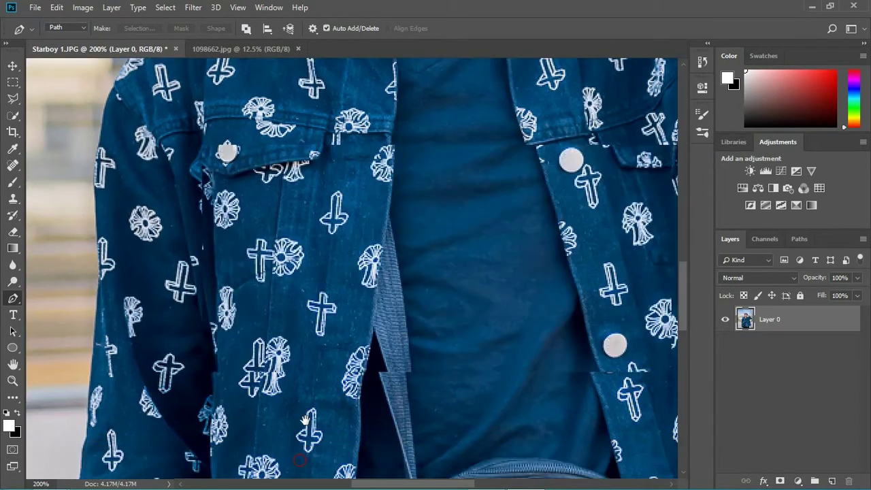
pyautogui.moveTo(303, 416); pyautogui.dragTo(370, 213)
pyautogui.scroll(-4, 341, 336)
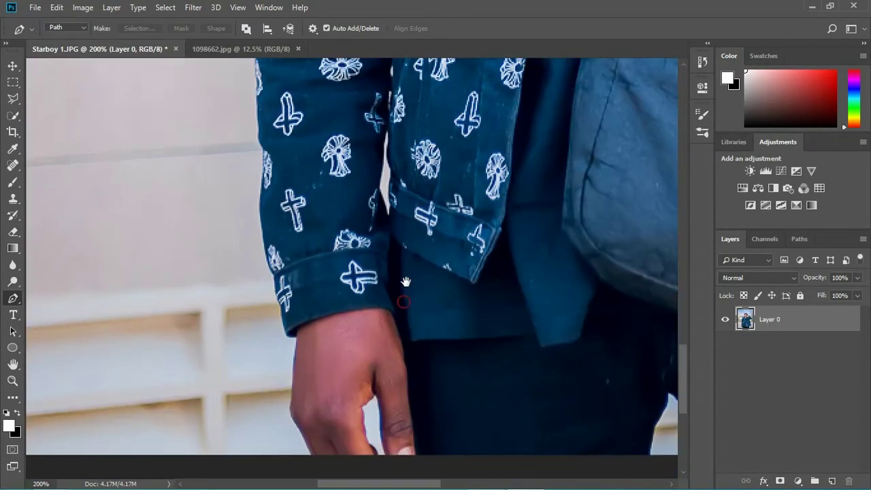
pyautogui.hotkey('ctrl', '+')
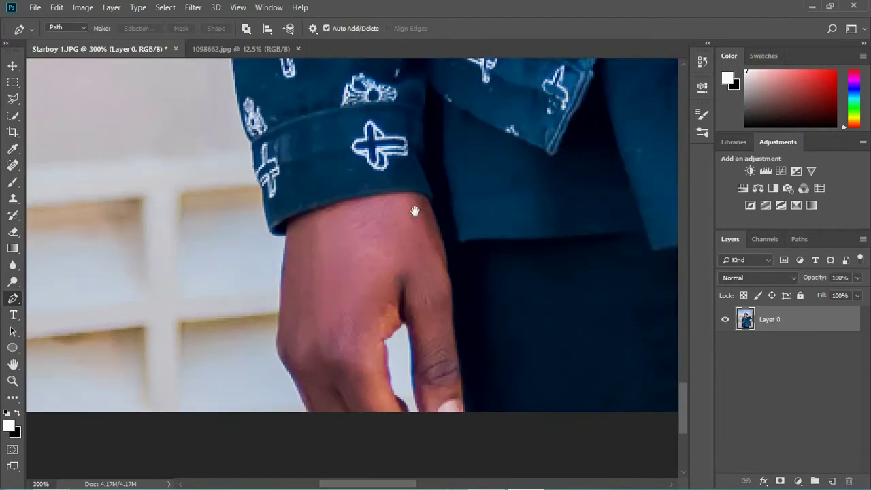
pyautogui.scroll(-2, 395, 198)
pyautogui.click(294, 322)
pyautogui.moveTo(270, 273); pyautogui.dragTo(269, 239)
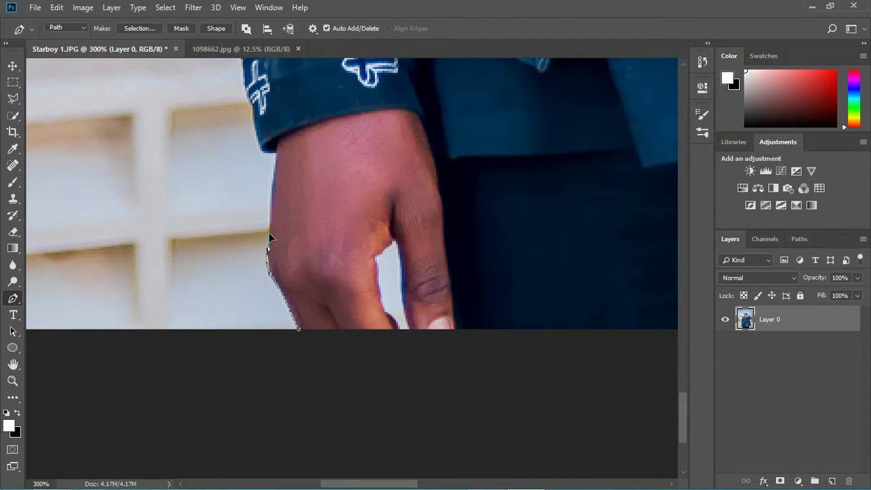
pyautogui.keyDown('alt'); pyautogui.click(268, 250); pyautogui.keyUp('alt')
pyautogui.click(276, 152)
# Step: Continue the path up the outer edge of the lowered arm's sleeve and over the shoulder to the jacket collar
pyautogui.scroll(15, 268, 154)
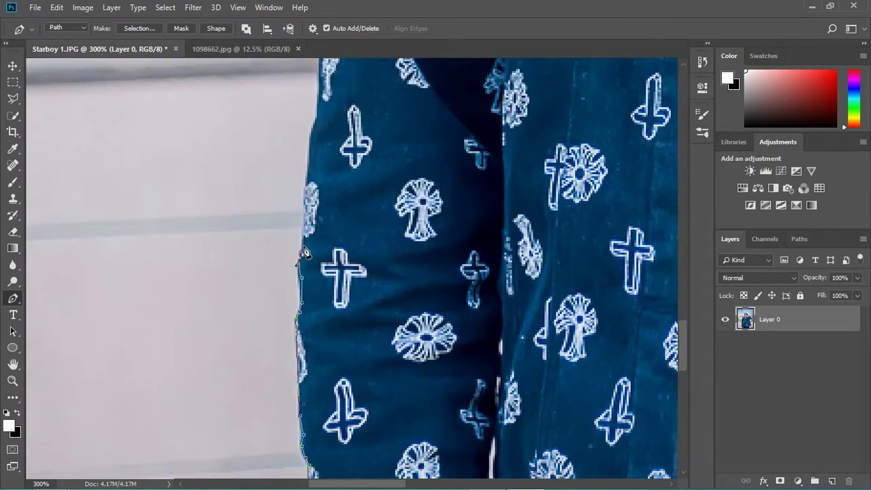
pyautogui.scroll(15, 304, 252)
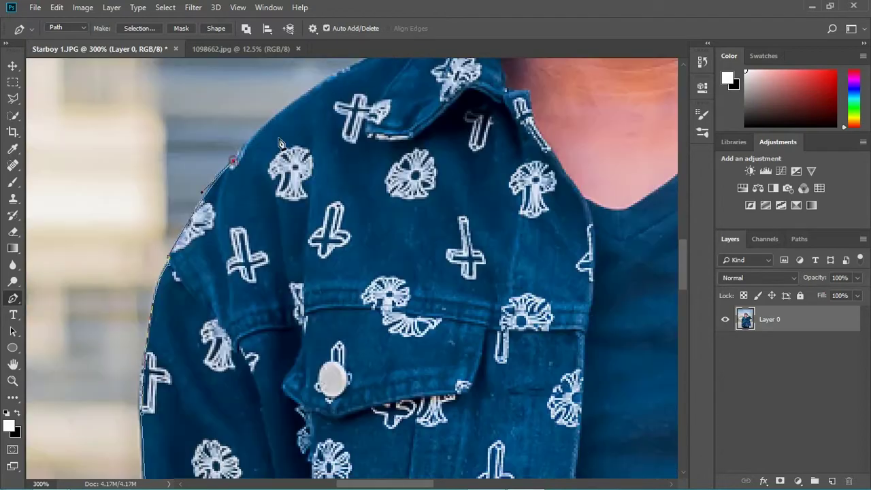
pyautogui.click(354, 168)
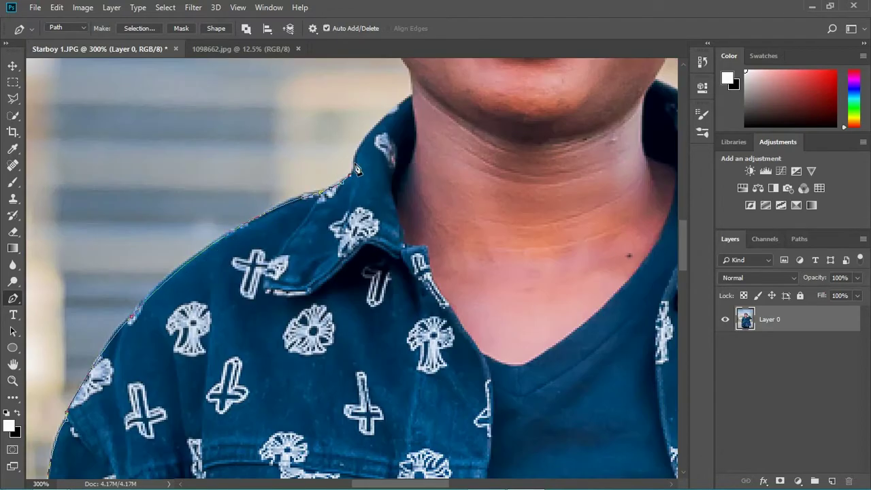
pyautogui.scroll(3, 354, 168)
pyautogui.click(354, 156)
# Step: Extend the path from the collar along the neck and the side of the face to the ear
pyautogui.scroll(6, 354, 155)
pyautogui.moveTo(311, 264); pyautogui.dragTo(252, 340)
pyautogui.scroll(4, 306, 188)
pyautogui.click(346, 311)
pyautogui.click(311, 272)
pyautogui.scroll(3, 313, 280)
# Step: Trace the path around the dreadlocks above the ear on the lowered arm's side of the head
pyautogui.click(312, 267)
pyautogui.click(316, 245)
pyautogui.click(297, 206)
pyautogui.click(281, 258)
pyautogui.click(257, 250)
pyautogui.moveTo(258, 177); pyautogui.dragTo(226, 231)
pyautogui.moveTo(266, 187); pyautogui.dragTo(282, 181)
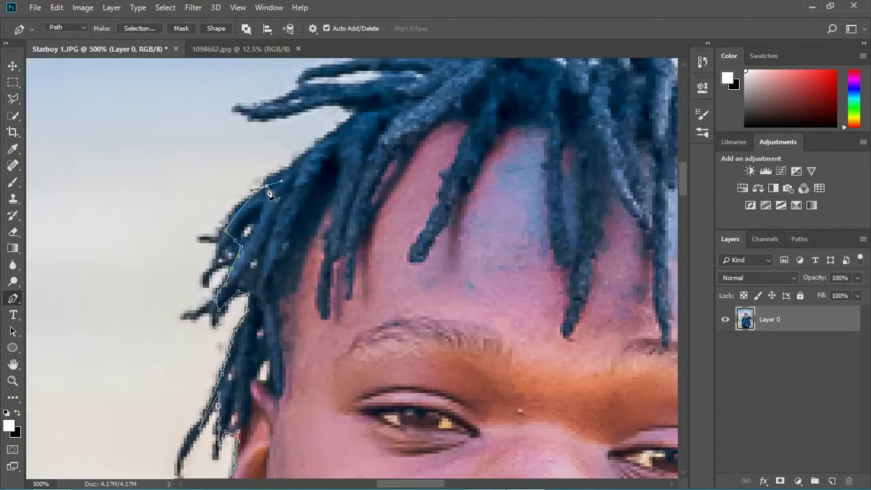
# Step: Continue the path over the top of the hair, following the upright tufts at the crown
pyautogui.click(352, 118)
pyautogui.moveTo(297, 114); pyautogui.dragTo(337, 186)
pyautogui.click(321, 186)
pyautogui.click(420, 154)
pyautogui.moveTo(477, 153); pyautogui.dragTo(372, 217)
pyautogui.click(501, 206)
pyautogui.moveTo(558, 184); pyautogui.dragTo(364, 164)
pyautogui.click(446, 192)
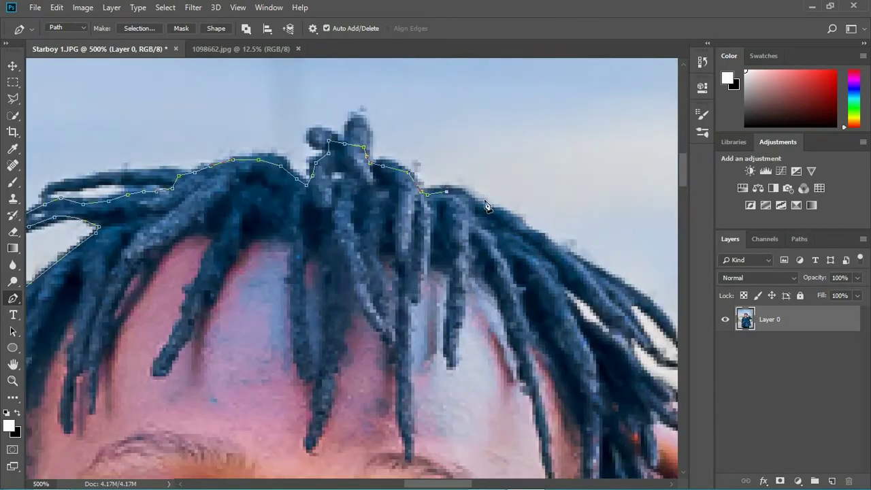
# Step: Trace the path down the far side of the hair to the fingers of the raised hand
pyautogui.click(487, 202)
pyautogui.moveTo(486, 202); pyautogui.dragTo(304, 177)
pyautogui.click(354, 211)
pyautogui.moveTo(354, 211); pyautogui.dragTo(241, 156)
pyautogui.moveTo(482, 433)
pyautogui.mouseDown()
pyautogui.moveTo(279, 302)
pyautogui.moveTo(99, 159)
pyautogui.mouseUp()
pyautogui.click(113, 142)
# Step: Continue the path along the back of the raised hand and the upper edge of the raised sleeve
pyautogui.moveTo(164, 193); pyautogui.dragTo(181, 234)
pyautogui.click(236, 296)
pyautogui.click(268, 328)
pyautogui.click(346, 319)
pyautogui.moveTo(584, 417)
pyautogui.mouseDown()
pyautogui.moveTo(290, 307)
pyautogui.moveTo(175, 181)
pyautogui.mouseUp()
pyautogui.moveTo(303, 349)
pyautogui.mouseDown()
pyautogui.moveTo(351, 386)
pyautogui.moveTo(99, 205)
pyautogui.mouseUp()
pyautogui.moveTo(157, 277); pyautogui.dragTo(173, 304)
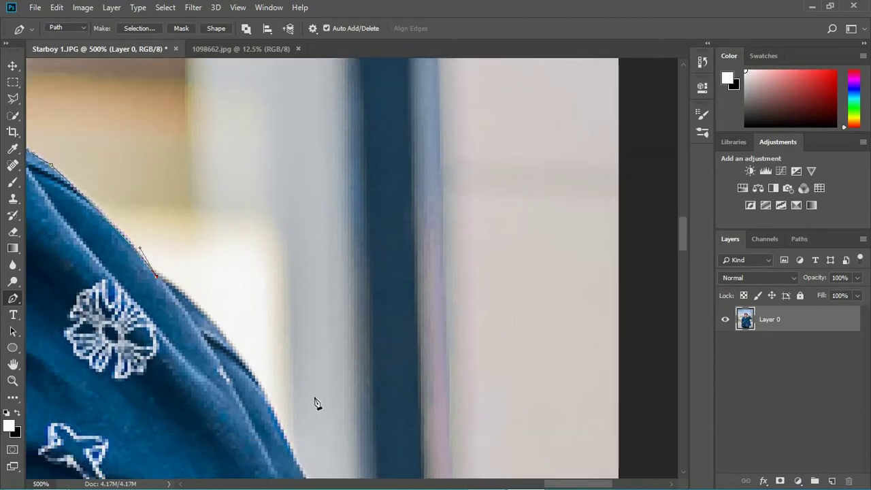
# Step: Trace the path around the raised elbow, under the arm and down the jacket's side to the shirt hem
pyautogui.scroll(-6, 316, 403)
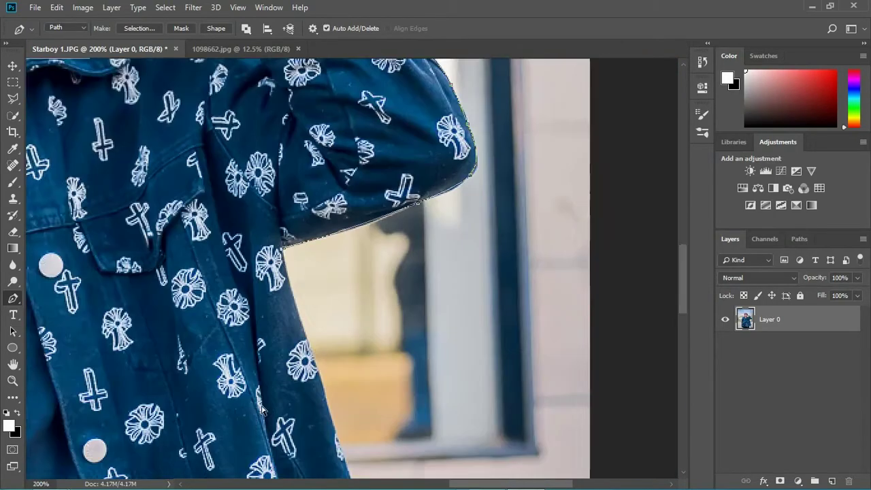
pyautogui.scroll(-10, 262, 409)
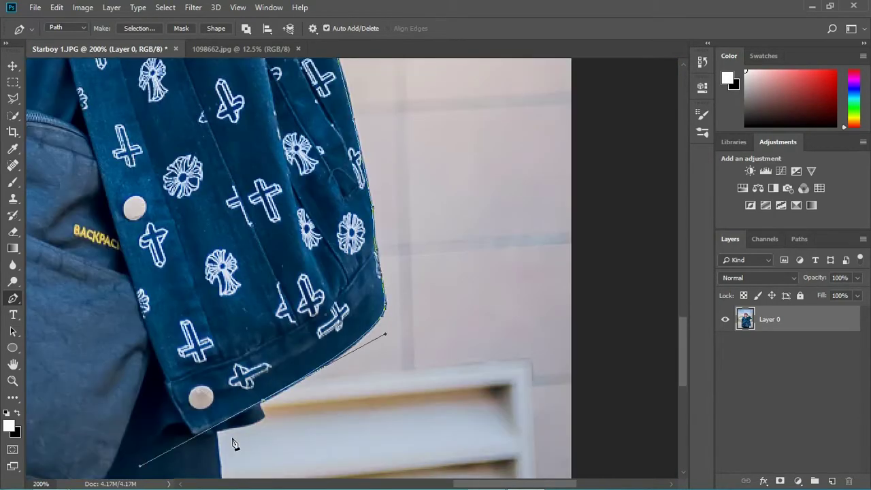
pyautogui.click(215, 433)
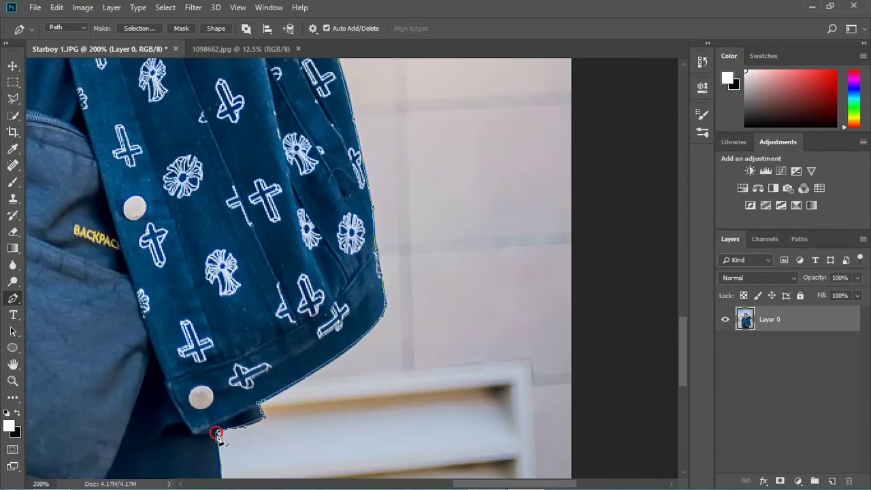
# Step: Continue the path down the trouser leg and along the photo's lower edge to finish the outer outline
pyautogui.moveTo(215, 433); pyautogui.dragTo(251, 225)
pyautogui.click(254, 369)
pyautogui.click(256, 411)
pyautogui.moveTo(204, 286); pyautogui.dragTo(634, 280)
pyautogui.click(432, 409)
pyautogui.click(418, 349)
# Step: Draw a closed path around the background gap between the thumb and fingers of the lowered hand
pyautogui.scroll(2, 145, 391)
pyautogui.click(320, 435)
pyautogui.click(307, 334)
pyautogui.click(297, 317)
pyautogui.click(275, 337)
pyautogui.click(321, 435)
pyautogui.scroll(-2, 300, 408)
# Step: Draw a closed path around the narrow background gap between the lowered sleeve and the jacket front
pyautogui.scroll(2, 224, 346)
pyautogui.click(311, 376)
pyautogui.moveTo(309, 235); pyautogui.dragTo(311, 223)
pyautogui.click(307, 208)
pyautogui.click(295, 315)
pyautogui.click(311, 376)
pyautogui.scroll(-2, 411, 252)
pyautogui.scroll(2, 412, 252)
# Step: Trace the background gap under the raised arm along the shoulder seam and up the jacket collar
pyautogui.moveTo(408, 323); pyautogui.dragTo(254, 364)
pyautogui.click(335, 304)
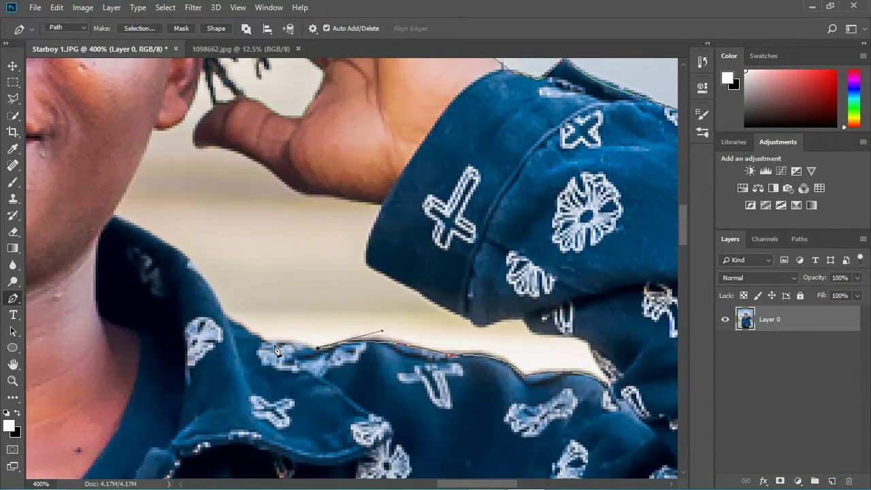
pyautogui.click(275, 345)
pyautogui.click(237, 329)
pyautogui.click(227, 320)
pyautogui.scroll(1, 227, 299)
pyautogui.moveTo(316, 382); pyautogui.dragTo(292, 363)
pyautogui.moveTo(218, 318); pyautogui.dragTo(171, 303)
# Step: Continue the gap's path up the jaw and ear and around the hanging dreadlock tips beside the raised hand
pyautogui.moveTo(271, 211)
pyautogui.mouseDown()
pyautogui.moveTo(287, 165)
pyautogui.moveTo(325, 140)
pyautogui.mouseUp()
pyautogui.click(332, 138)
pyautogui.click(341, 172)
pyautogui.click(342, 142)
pyautogui.moveTo(366, 111); pyautogui.dragTo(389, 165)
pyautogui.click(381, 128)
pyautogui.click(400, 141)
pyautogui.click(505, 196)
pyautogui.moveTo(436, 242); pyautogui.dragTo(403, 216)
# Step: Trace the rest of the gap's outline along the raised hand's thumb and palm and the jacket cuff
pyautogui.moveTo(353, 255); pyautogui.dragTo(340, 272)
pyautogui.click(346, 286)
pyautogui.click(352, 294)
pyautogui.click(404, 297)
pyautogui.moveTo(459, 337); pyautogui.dragTo(465, 350)
pyautogui.click(512, 354)
pyautogui.click(579, 360)
pyautogui.moveTo(359, 265)
pyautogui.mouseDown()
pyautogui.moveTo(365, 292)
pyautogui.moveTo(347, 333)
pyautogui.mouseUp()
pyautogui.click(477, 332)
pyautogui.click(545, 340)
pyautogui.click(597, 400)
# Step: Draw a closed path around the small background gap between the dreadlocks and the raised hand's fingers
pyautogui.click(270, 295)
pyautogui.click(266, 282)
pyautogui.click(264, 253)
pyautogui.click(264, 238)
pyautogui.click(324, 297)
pyautogui.click(313, 313)
pyautogui.moveTo(266, 284); pyautogui.dragTo(271, 297)
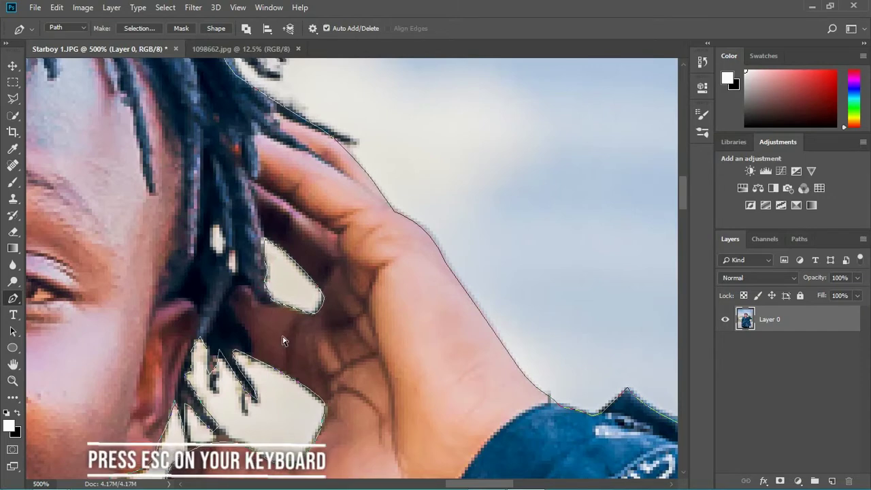
# Step: Convert the finished paths around the man into a selection
pyautogui.hotkey('ctrl', '-')
pyautogui.hotkey('ctrl', '-')
pyautogui.hotkey('ctrl', '-')
pyautogui.hotkey('ctrl', '-')
pyautogui.hotkey('ctrl', '-')
pyautogui.hotkey('ctrl', '-')
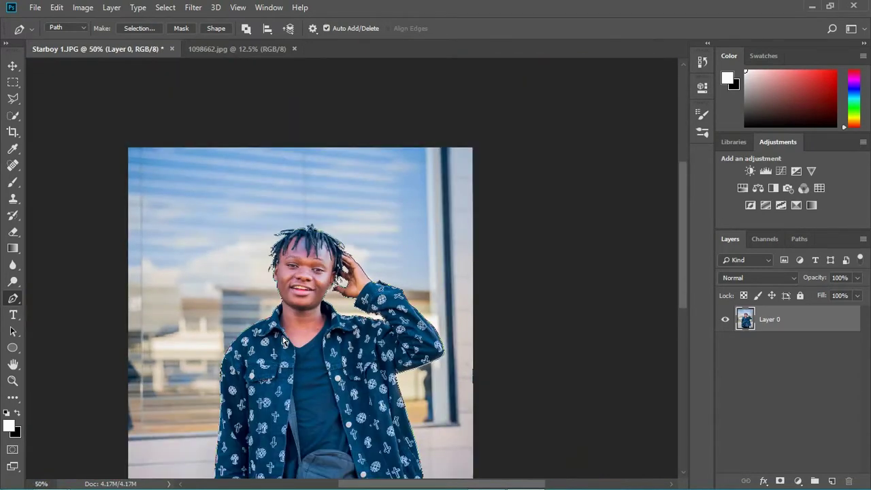
pyautogui.hotkey('ctrl', '-')
pyautogui.hotkey('ctrl', '+')
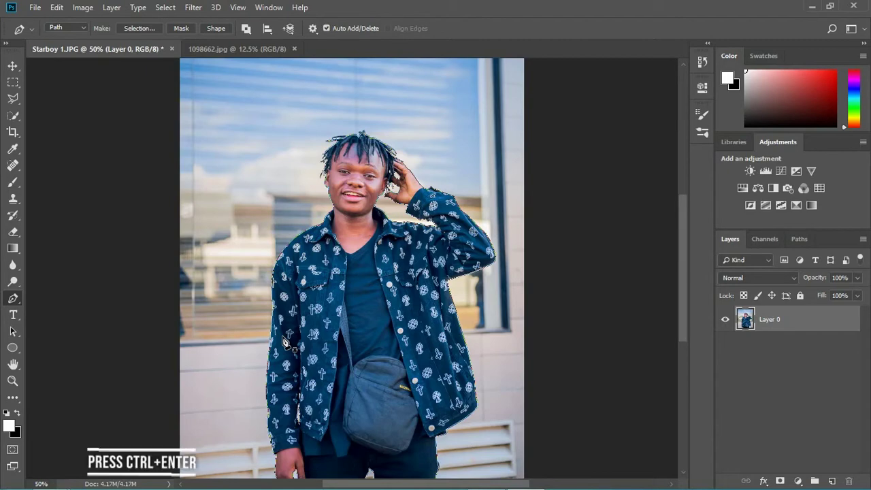
pyautogui.hotkey('ctrl', 'Return')
pyautogui.hotkey('ctrl', '+')
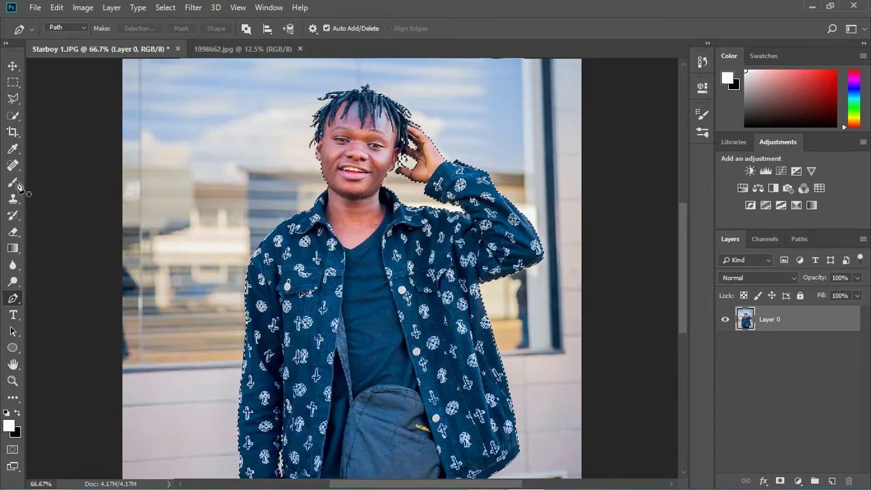
# Step: Open the Select and Mask workspace for the selection of the man
pyautogui.click(13, 115)
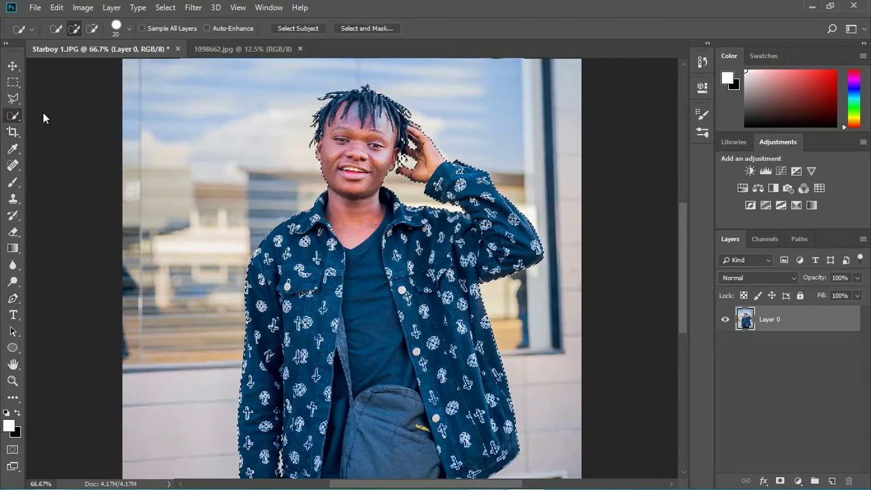
pyautogui.click(358, 29)
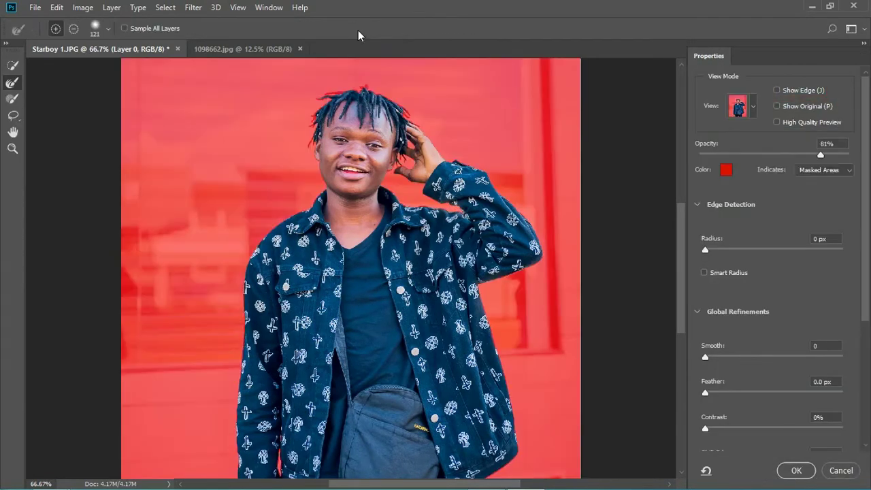
pyautogui.hotkey('ctrl', '+')
pyautogui.hotkey('ctrl', '+')
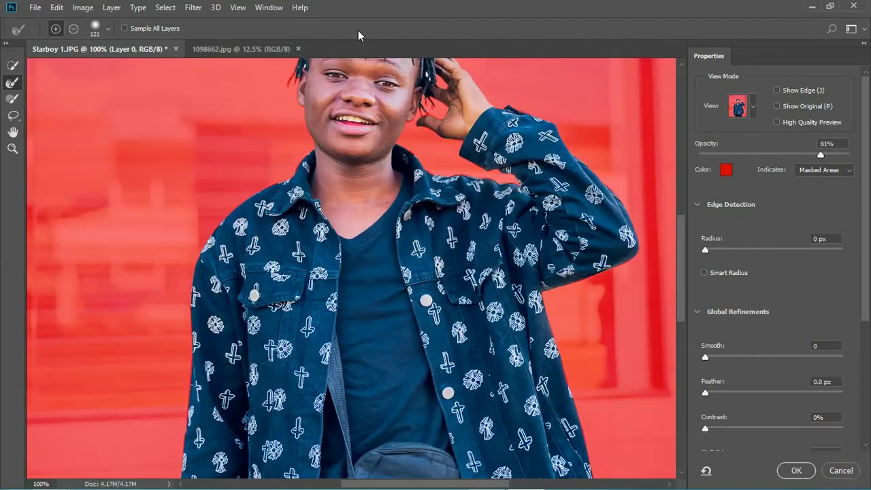
# Step: Reduce the Refine Edge brush to 4 px for working on the thin dreadlock strands
pyautogui.moveTo(370, 117); pyautogui.dragTo(422, 429)
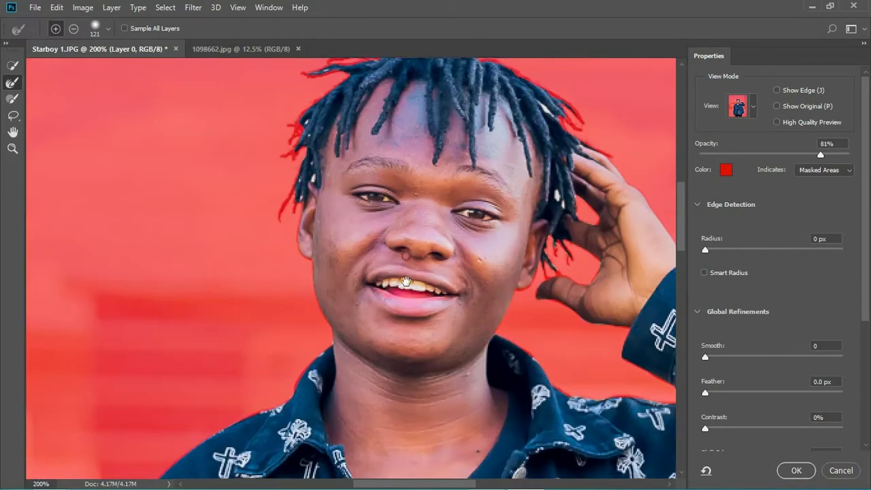
pyautogui.moveTo(405, 256); pyautogui.dragTo(408, 326)
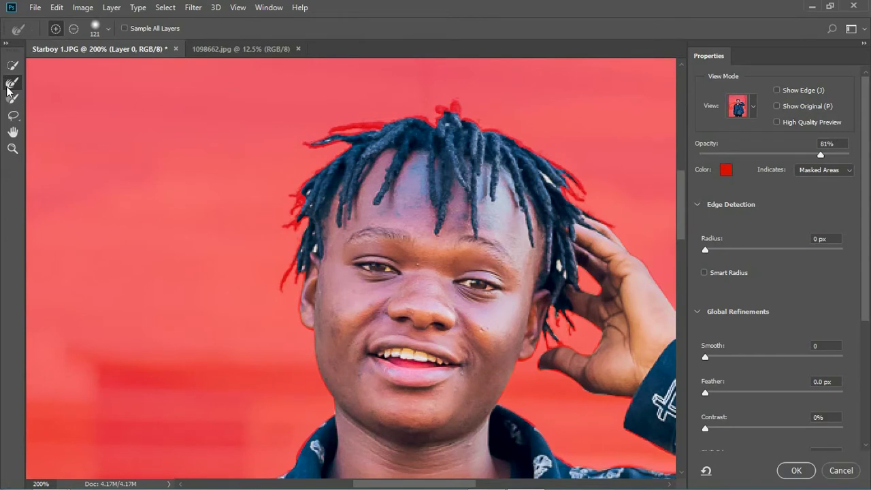
pyautogui.click(108, 31)
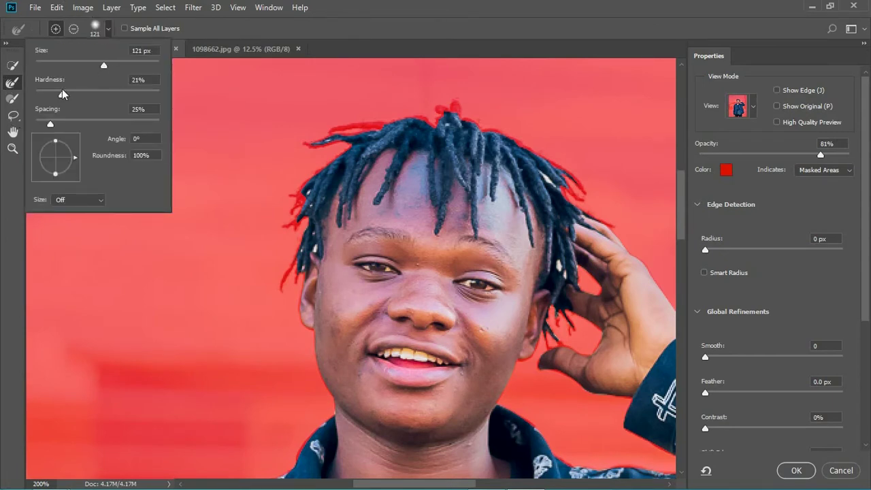
pyautogui.press('Escape')
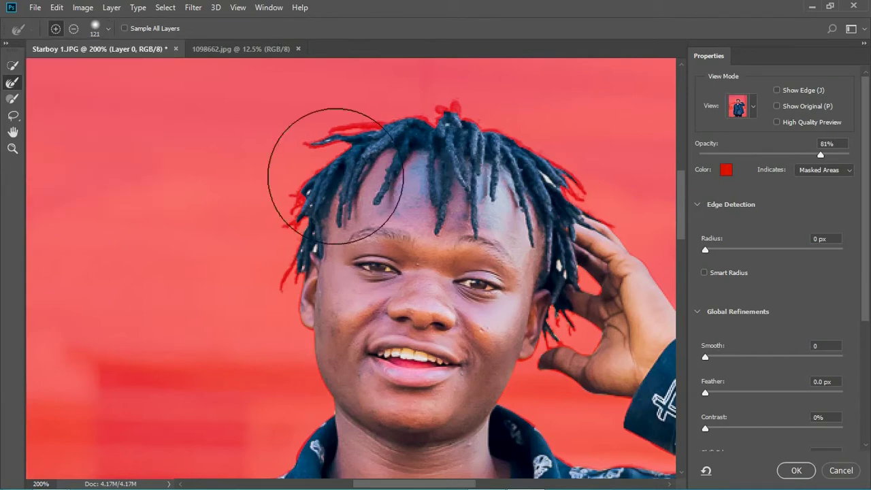
pyautogui.press('[')
pyautogui.press('[')
pyautogui.press('[')
pyautogui.press('[')
pyautogui.press('[')
pyautogui.press('[')
pyautogui.press('[')
pyautogui.press('[')
pyautogui.press('[')
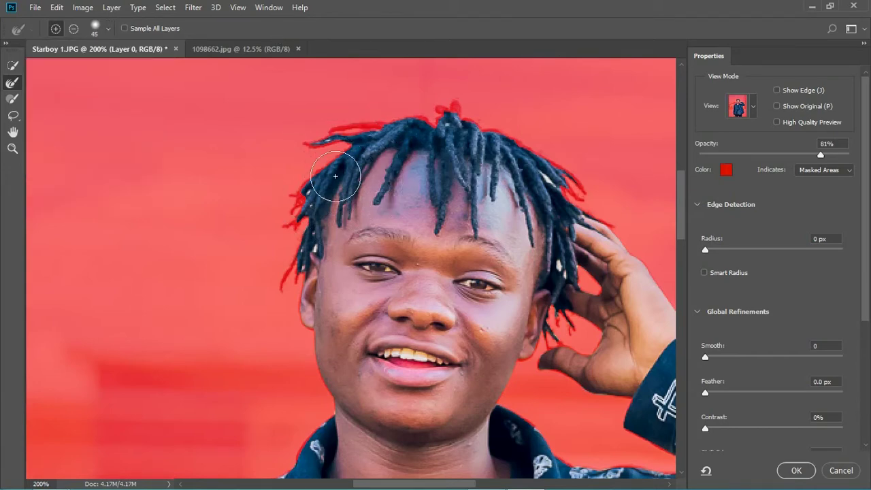
pyautogui.hotkey('ctrl', '+')
pyautogui.hotkey('ctrl', '+')
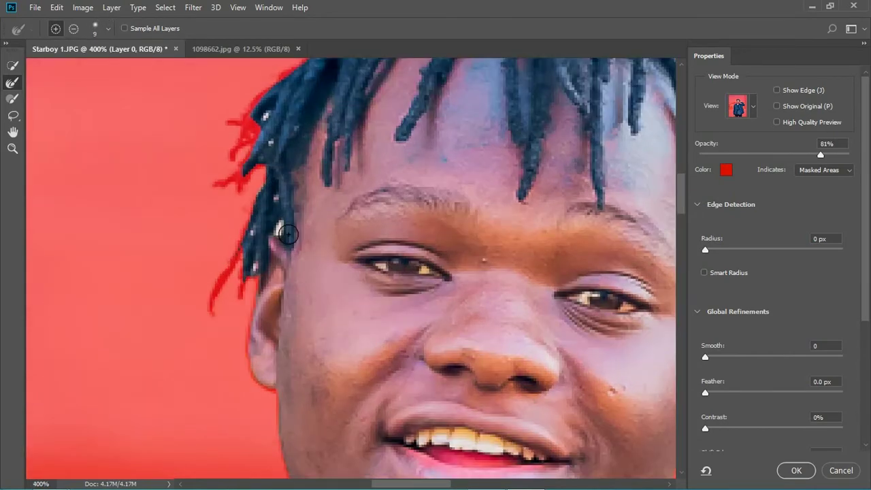
pyautogui.moveTo(289, 234); pyautogui.dragTo(412, 272)
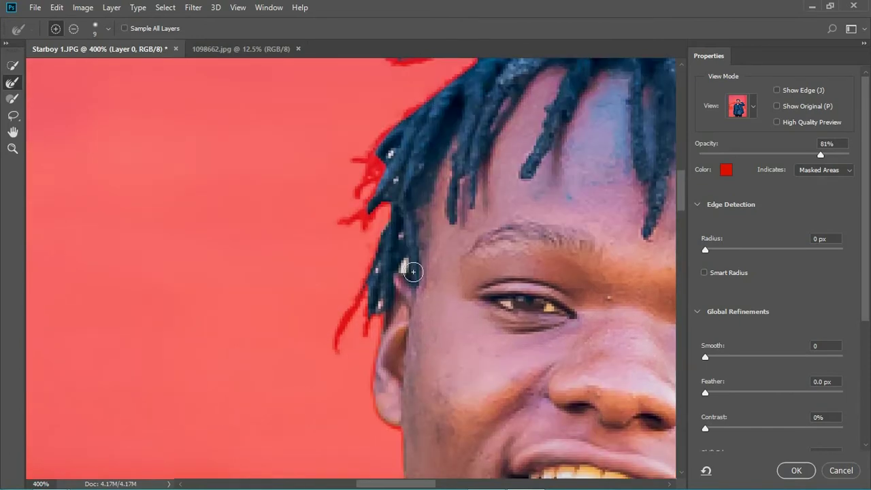
pyautogui.press('[')
pyautogui.press('[')
pyautogui.press('[')
pyautogui.press('[')
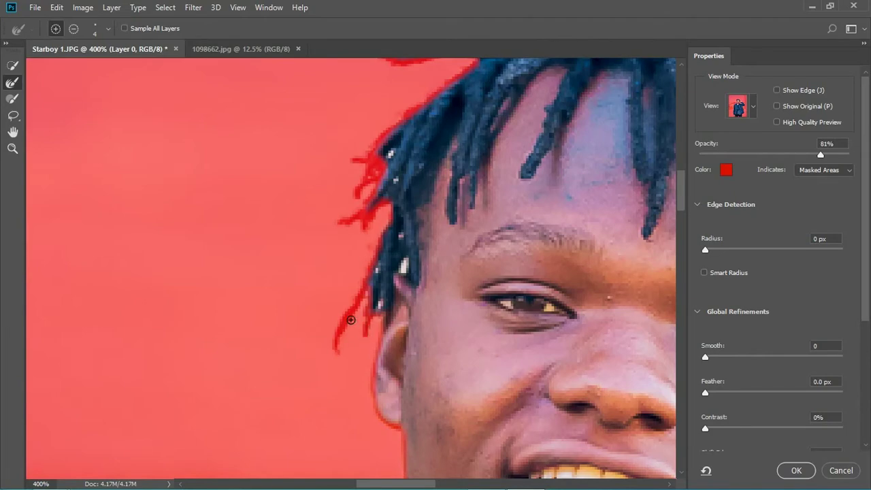
# Step: Paint with the Refine Edge brush over the masked dreadlock tips around the whole head to recover them
pyautogui.scroll(5, 305, 320)
pyautogui.moveTo(335, 252)
pyautogui.mouseDown()
pyautogui.moveTo(443, 208)
pyautogui.moveTo(585, 175)
pyautogui.moveTo(655, 206)
pyautogui.mouseUp()
pyautogui.moveTo(407, 483); pyautogui.dragTo(452, 483)
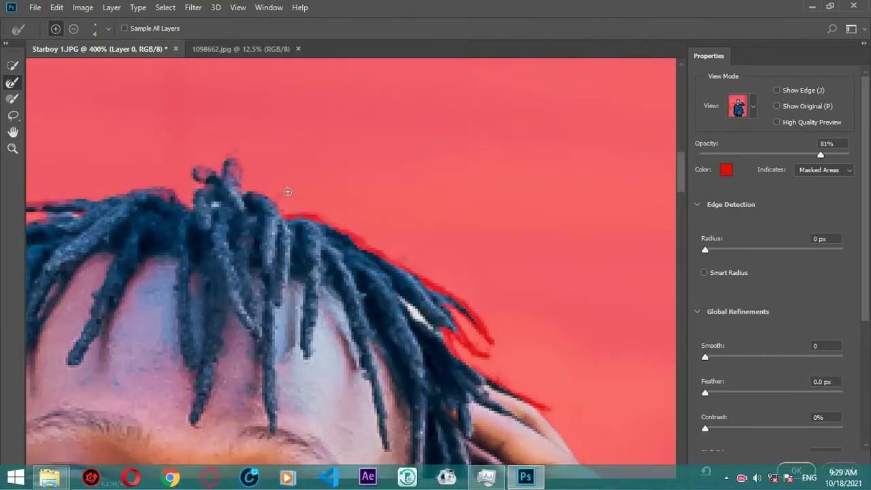
pyautogui.scroll(-5, 465, 414)
pyautogui.moveTo(466, 414); pyautogui.dragTo(481, 403)
pyautogui.hotkey('ctrl', '0')
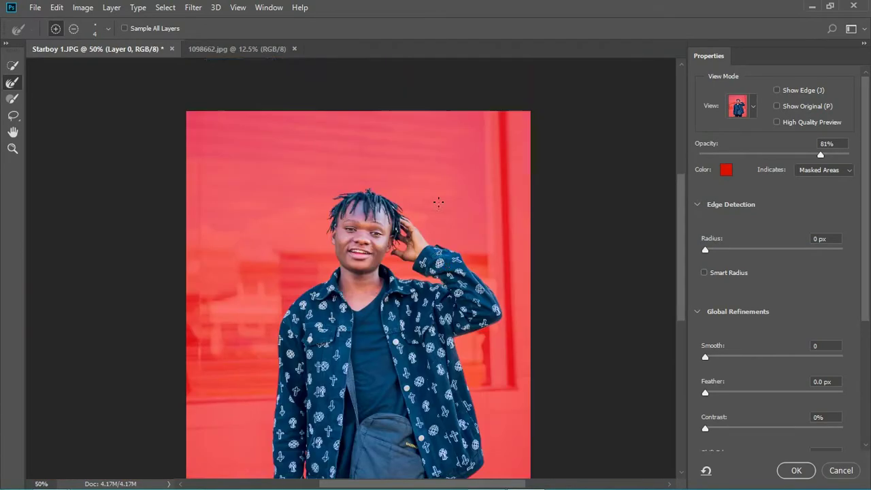
pyautogui.hotkey('ctrl', '+')
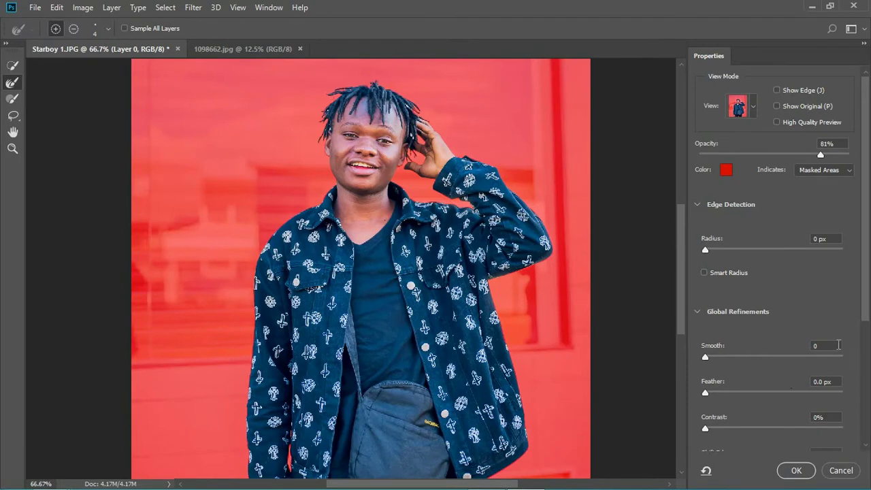
# Step: Set the selection edge's Smooth to 6 and Feather to 0.3 px in the global refinements
pyautogui.moveTo(705, 358); pyautogui.dragTo(708, 360)
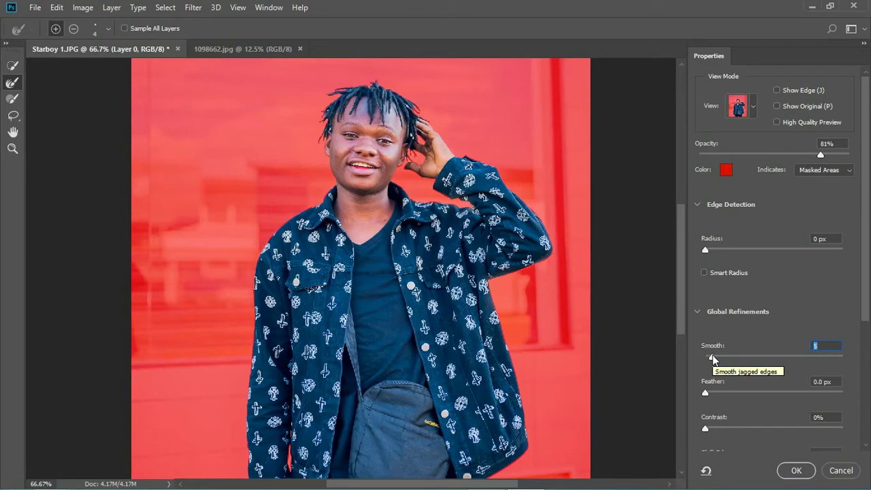
pyautogui.moveTo(713, 359); pyautogui.dragTo(715, 359)
pyautogui.moveTo(705, 396); pyautogui.dragTo(709, 398)
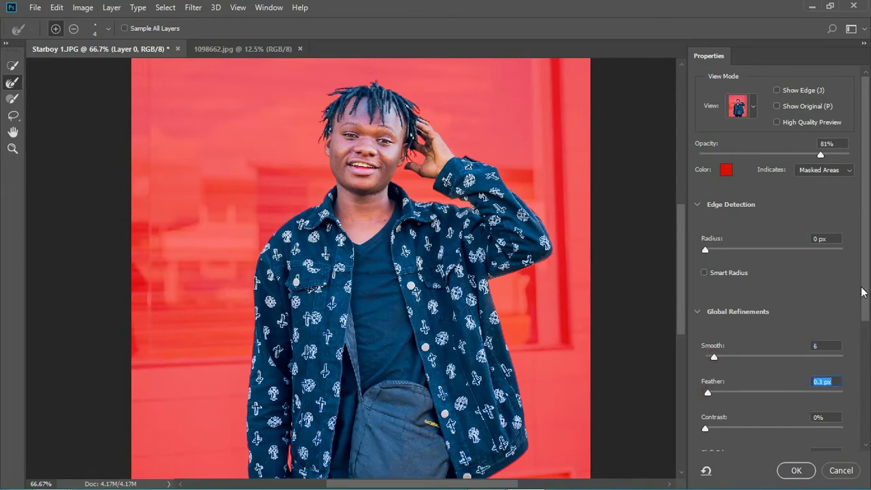
# Step: Output the refined selection of the man as a New Layer with Layer Mask
pyautogui.moveTo(865, 289); pyautogui.dragTo(867, 424)
pyautogui.click(844, 411)
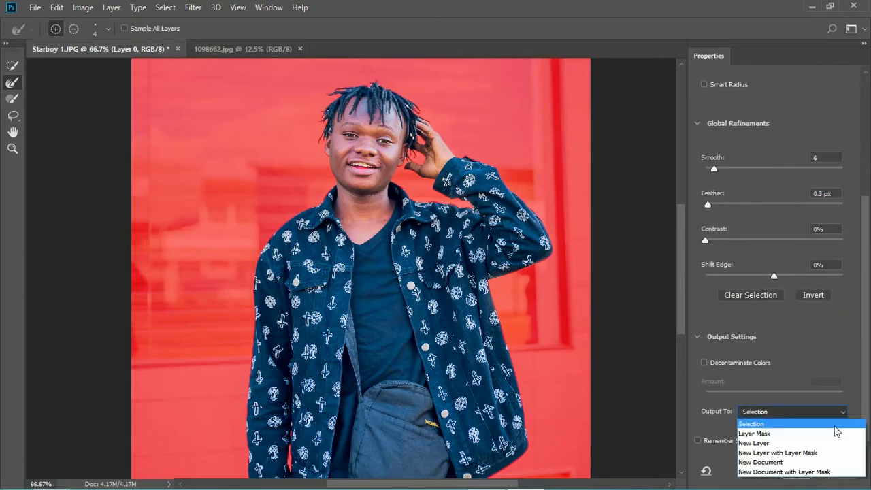
pyautogui.click(789, 446)
pyautogui.click(794, 469)
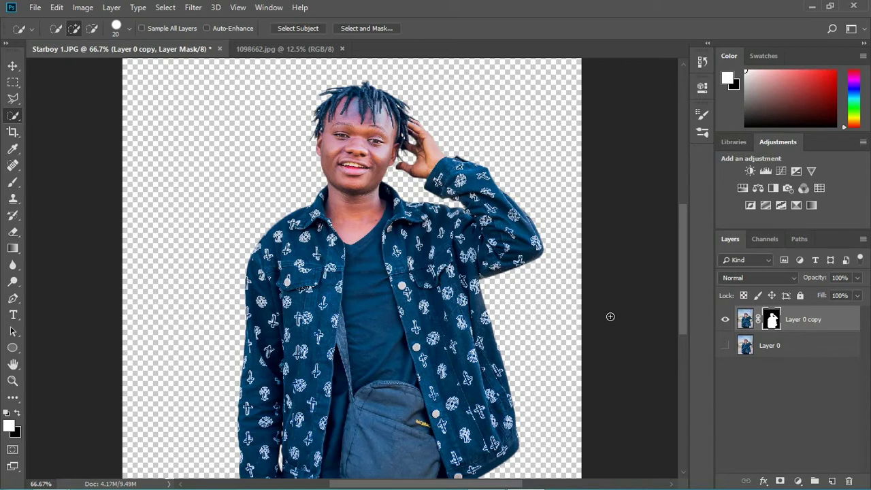
# Step: Switch the Crop tool from the square ratio to the W x H x Resolution preset
pyautogui.hotkey('ctrl', '-')
pyautogui.hotkey('ctrl', '-')
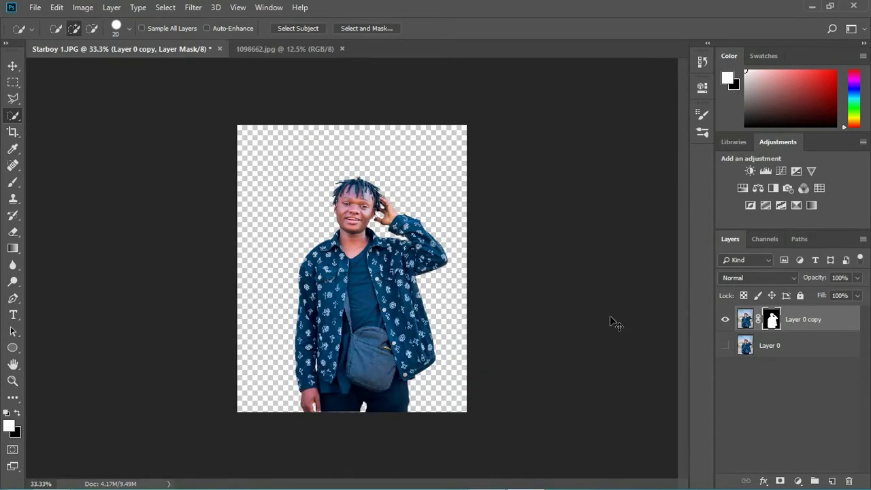
pyautogui.press('c')
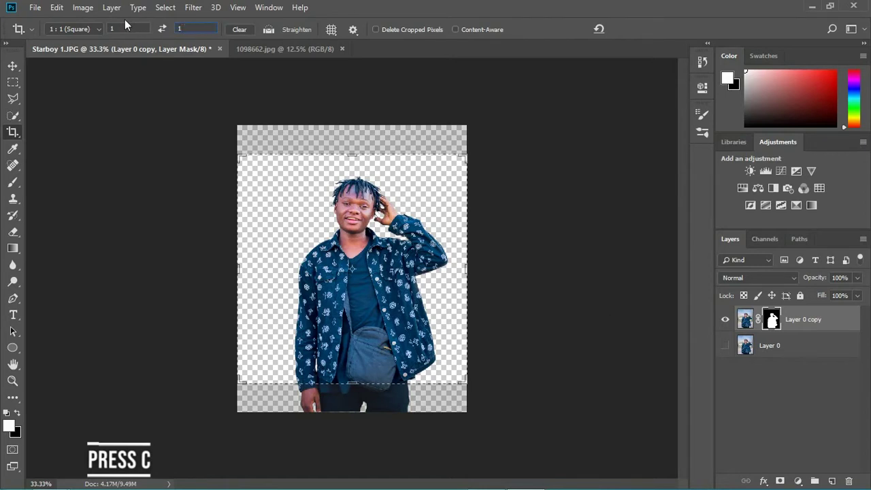
pyautogui.click(100, 29)
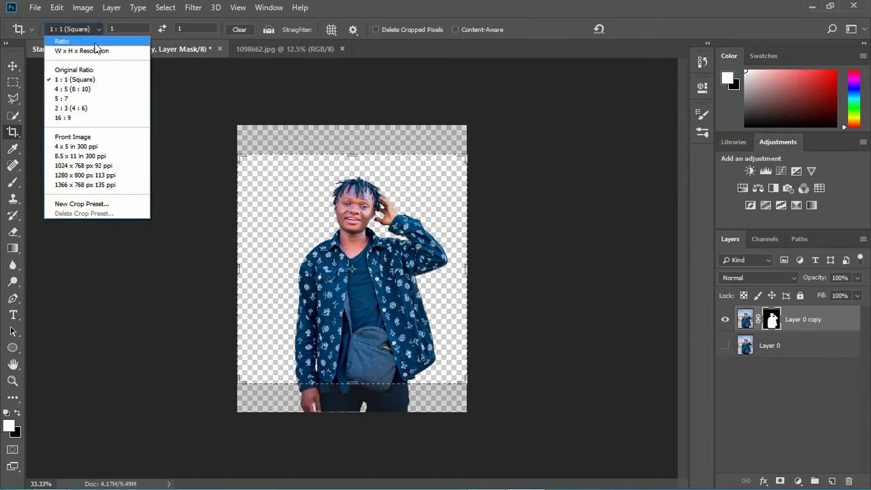
pyautogui.click(95, 50)
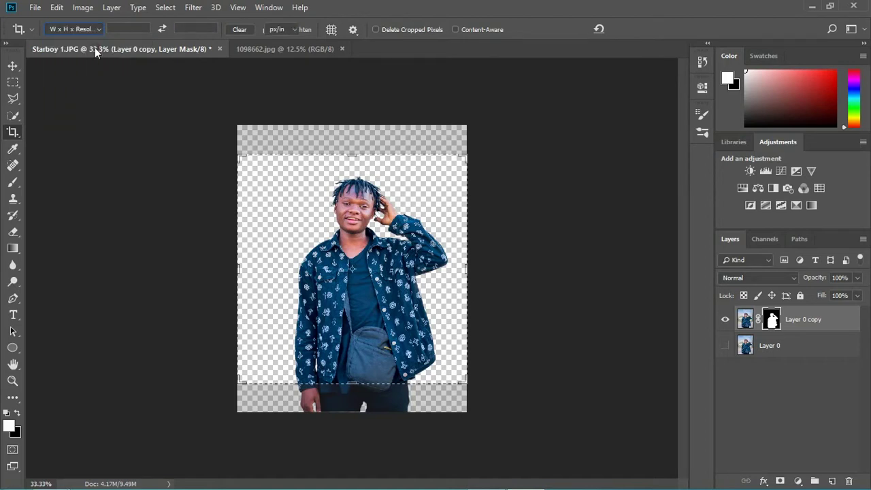
# Step: Crop the canvas to a landscape format by extending it on both sides of the man while keeping the photo's full height
pyautogui.moveTo(463, 267); pyautogui.dragTo(494, 279)
pyautogui.moveTo(205, 270); pyautogui.dragTo(175, 269)
pyautogui.moveTo(353, 382); pyautogui.dragTo(355, 398)
pyautogui.moveTo(355, 153); pyautogui.dragTo(353, 128)
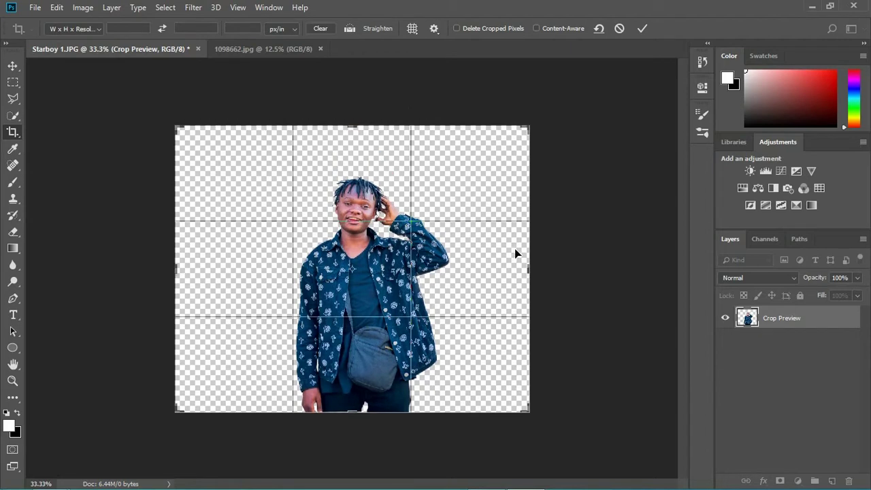
pyautogui.moveTo(531, 267); pyautogui.dragTo(538, 269)
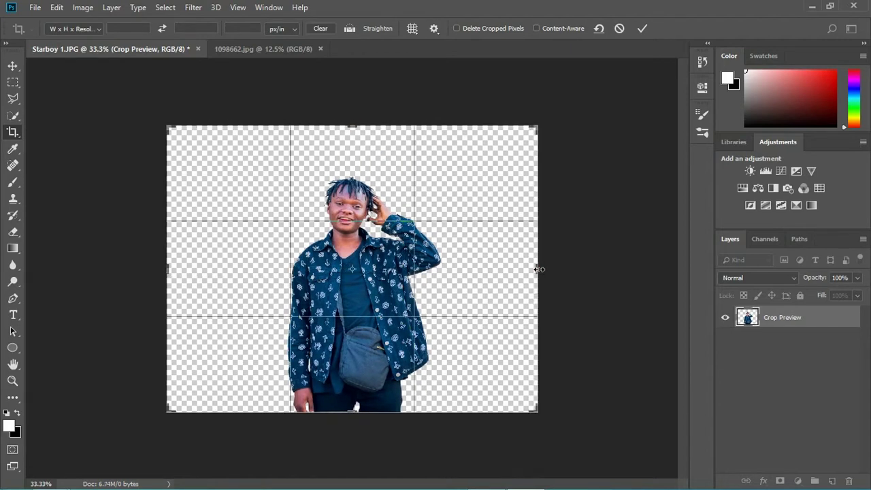
pyautogui.moveTo(166, 266); pyautogui.dragTo(172, 270)
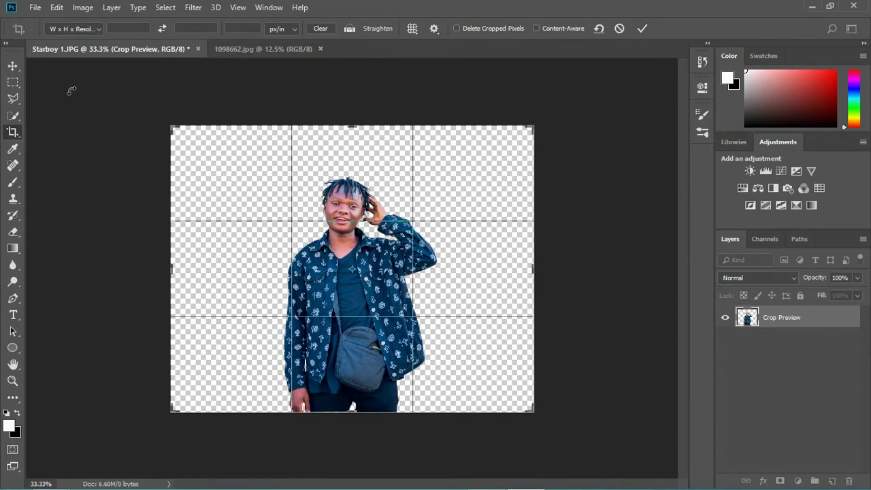
pyautogui.click(13, 68)
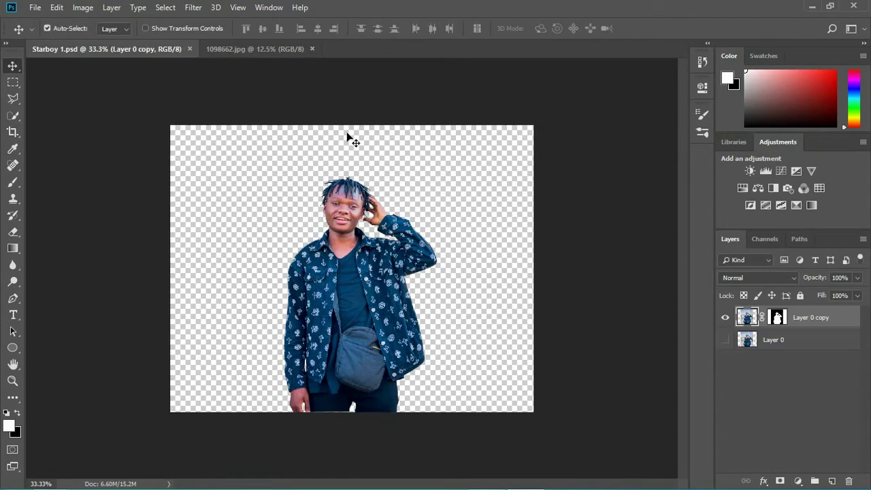
# Step: Unlock the background layer of 1098662.jpg and copy the car photo into the Starboy 1.psd document
pyautogui.click(286, 53)
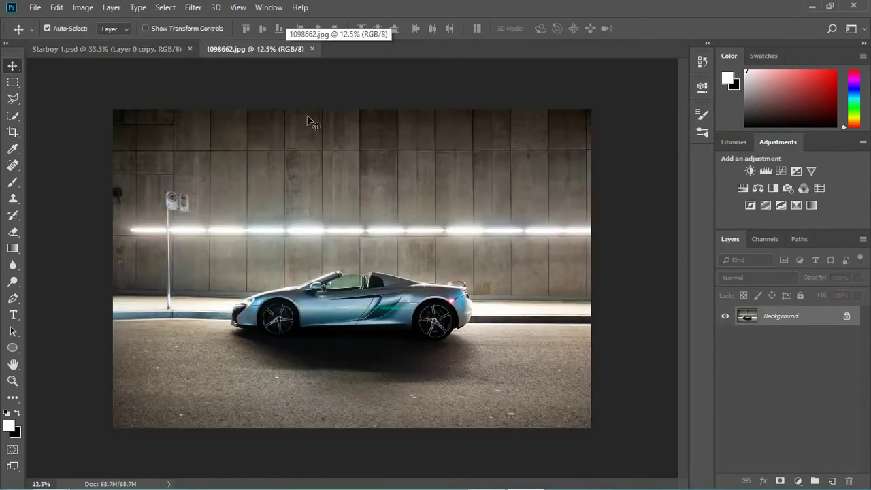
pyautogui.click(847, 315)
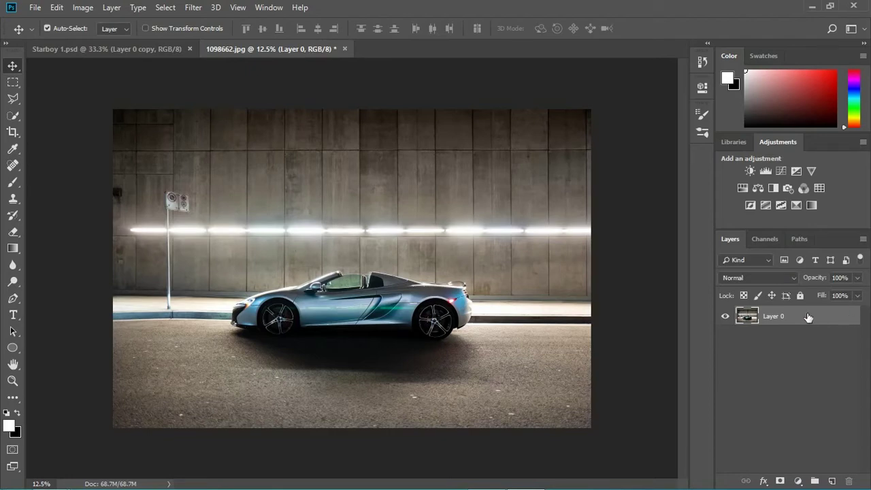
pyautogui.moveTo(807, 318); pyautogui.dragTo(362, 262)
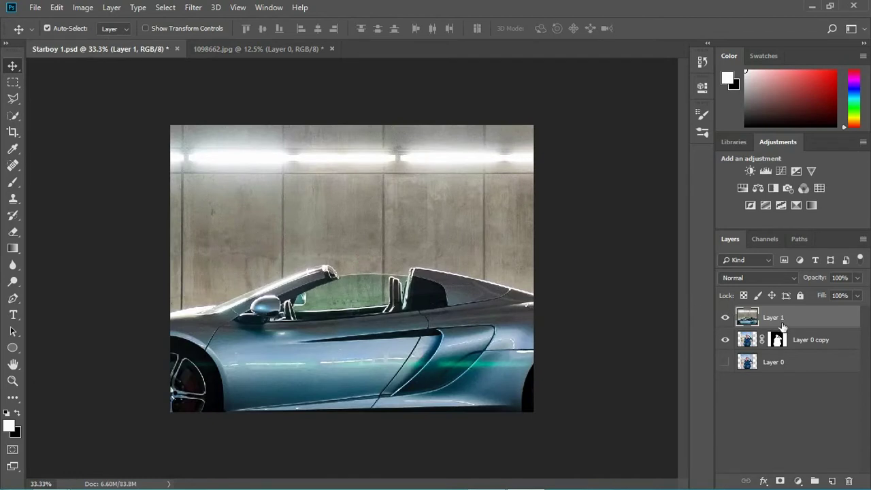
# Step: Place the car layer directly below the man's cutout and shift the car photo down and to the right behind him
pyautogui.moveTo(782, 315); pyautogui.dragTo(782, 353)
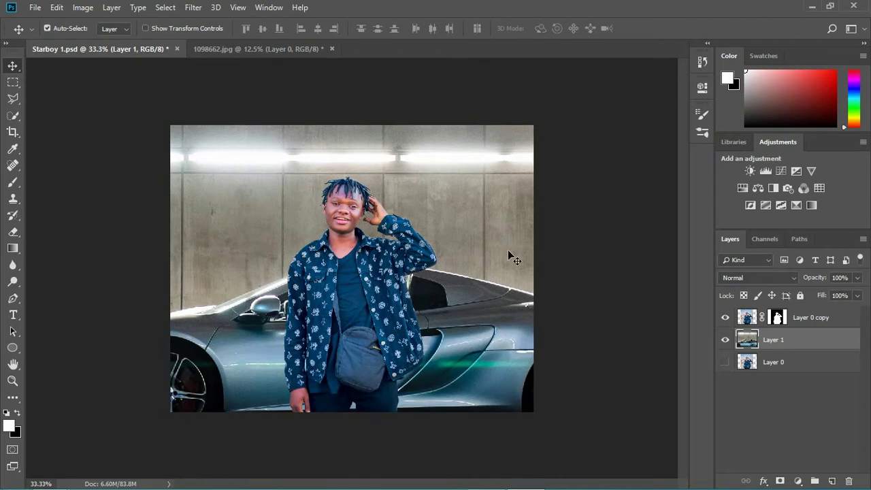
pyautogui.moveTo(489, 234); pyautogui.dragTo(558, 275)
# Step: Widen the canvas on both sides with the Crop tool to include more of the car and wall
pyautogui.press('c')
pyautogui.moveTo(558, 275); pyautogui.dragTo(557, 275)
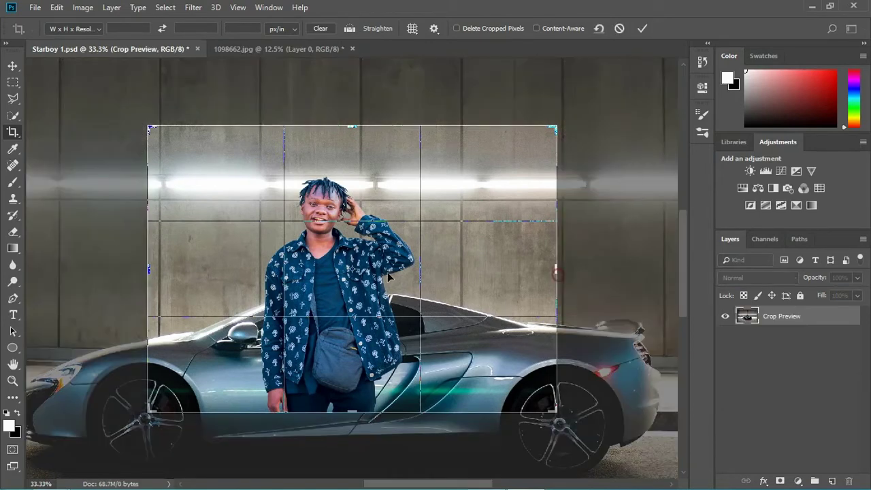
pyautogui.moveTo(150, 269); pyautogui.dragTo(134, 275)
pyautogui.press('Return')
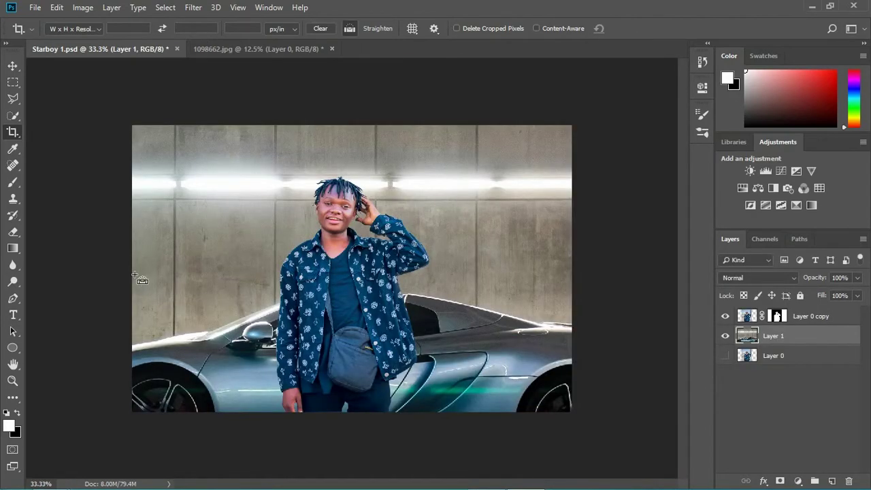
# Step: Examine the man's cutout against the car background at several magnifications
pyautogui.hotkey('ctrl', '+')
pyautogui.hotkey('ctrl', '+')
pyautogui.hotkey('ctrl', '+')
pyautogui.hotkey('ctrl', '+')
pyautogui.hotkey('ctrl', '-')
pyautogui.hotkey('ctrl', '-')
pyautogui.hotkey('ctrl', '-')
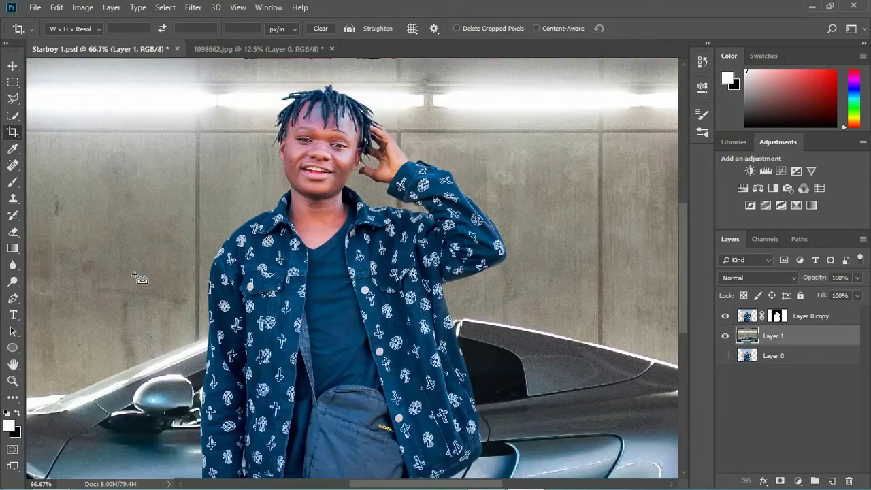
pyautogui.hotkey('ctrl', '-')
pyautogui.hotkey('ctrl', '-')
pyautogui.hotkey('ctrl', '-')
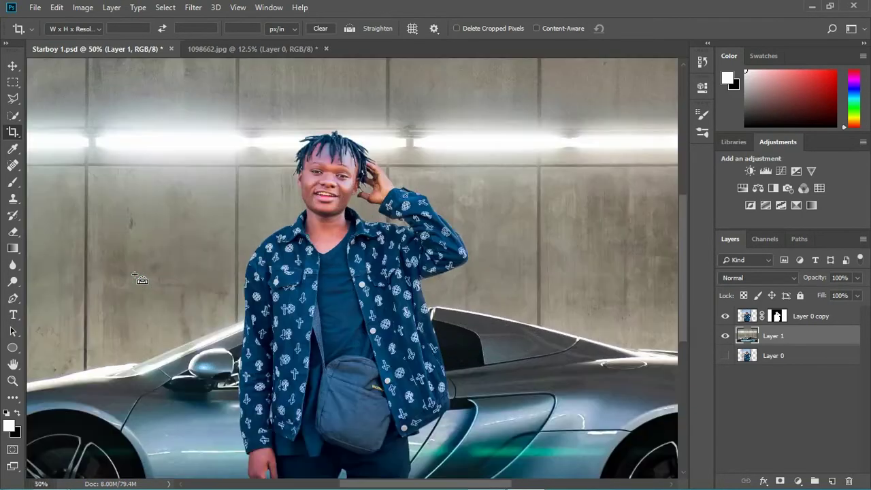
pyautogui.hotkey('ctrl', '+')
pyautogui.hotkey('ctrl', '+')
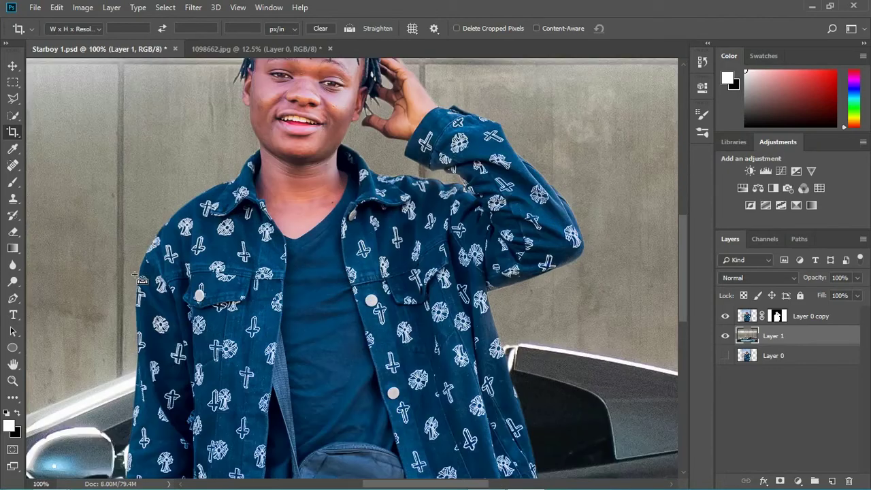
# Step: Apply the Add Noise filter to the man's cutout layer with an amount of 2.49% and Gaussian distribution
pyautogui.click(800, 315)
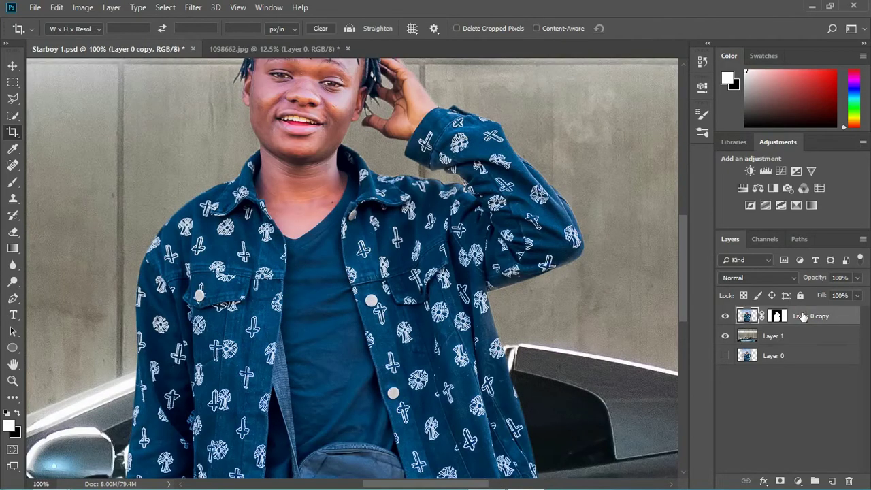
pyautogui.click(194, 7)
pyautogui.moveTo(334, 188)
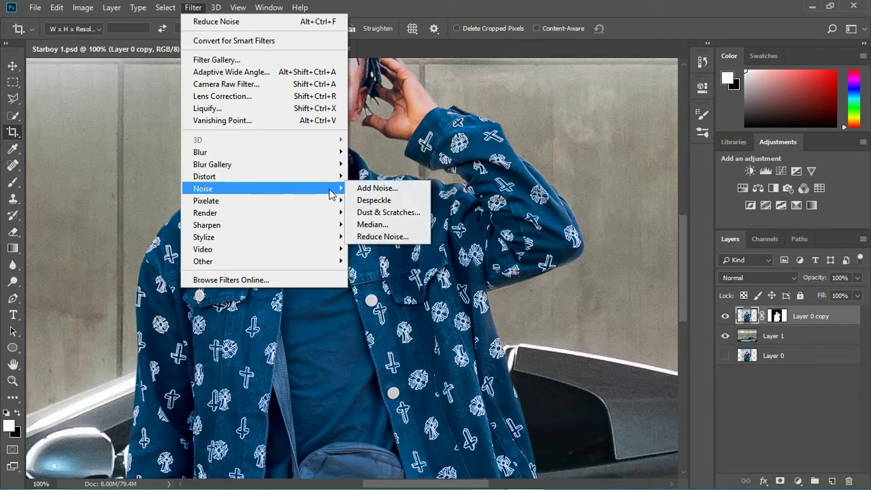
pyautogui.click(377, 189)
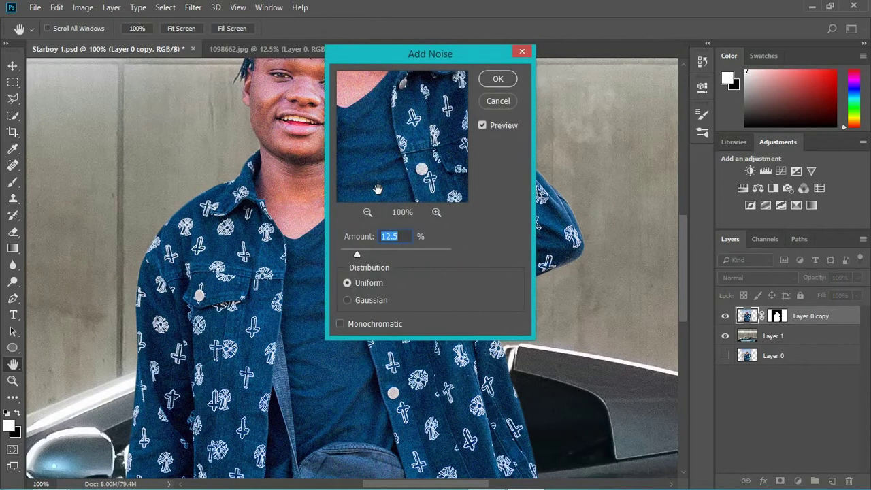
pyautogui.moveTo(354, 256); pyautogui.dragTo(343, 256)
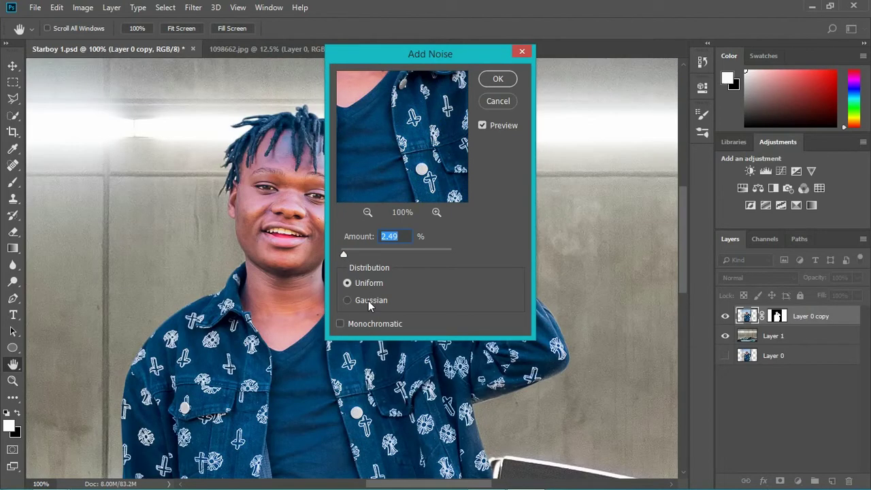
pyautogui.click(368, 301)
pyautogui.click(497, 79)
# Step: Add a Levels adjustment with midtones at 0.92 and clip it to the man's cutout layer
pyautogui.press('c')
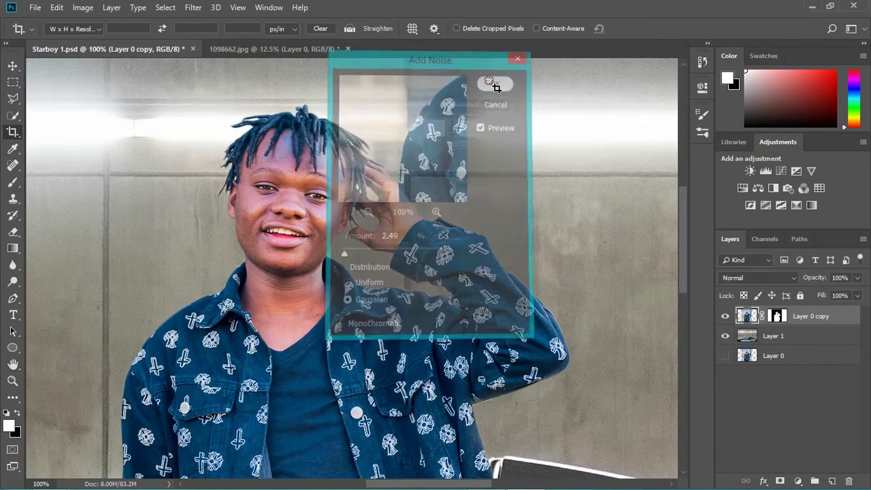
pyautogui.press('ctrl')
pyautogui.scroll(-1, 453, 236)
pyautogui.scroll(3, 453, 236)
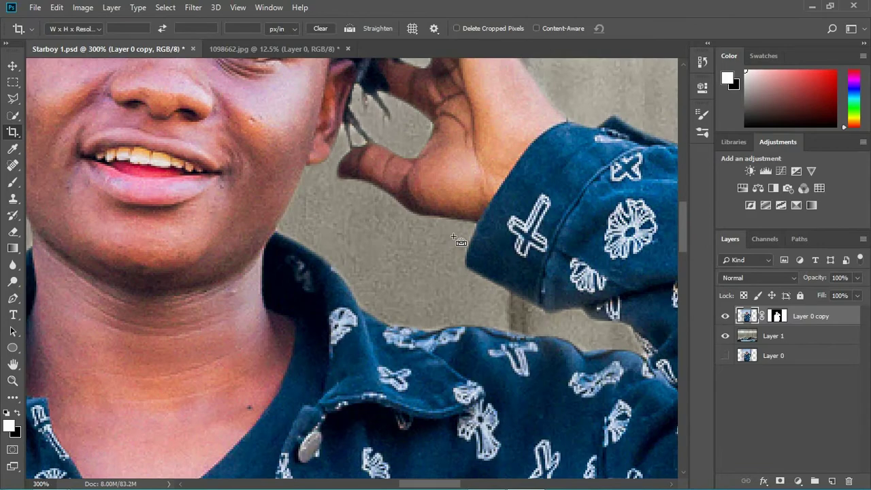
pyautogui.scroll(-5, 453, 236)
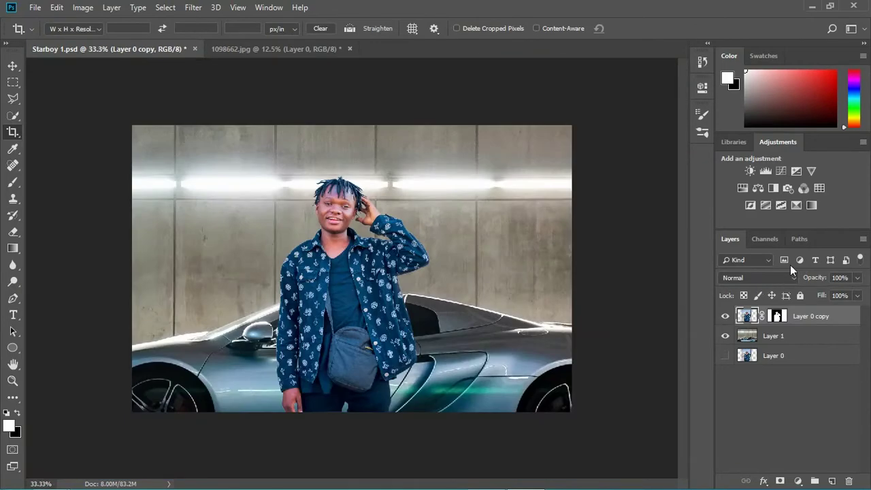
pyautogui.click(766, 171)
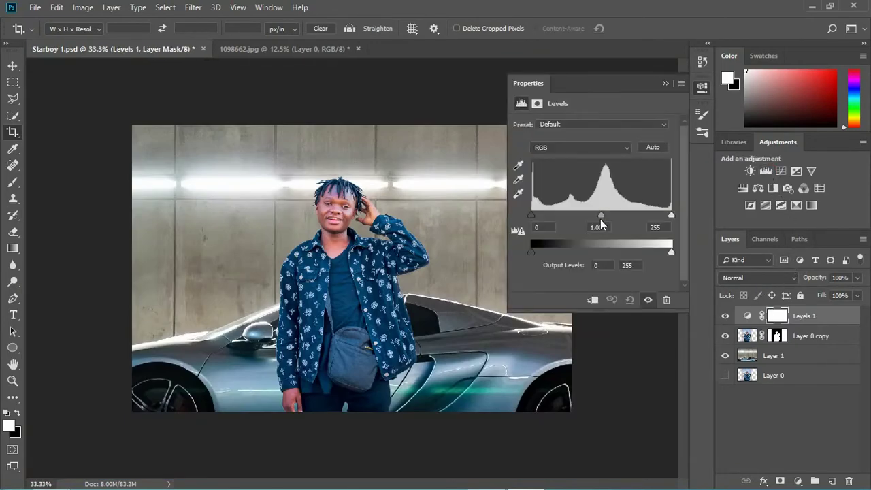
pyautogui.moveTo(601, 215)
pyautogui.mouseDown()
pyautogui.moveTo(608, 215)
pyautogui.moveTo(598, 215)
pyautogui.mouseUp()
pyautogui.click(591, 300)
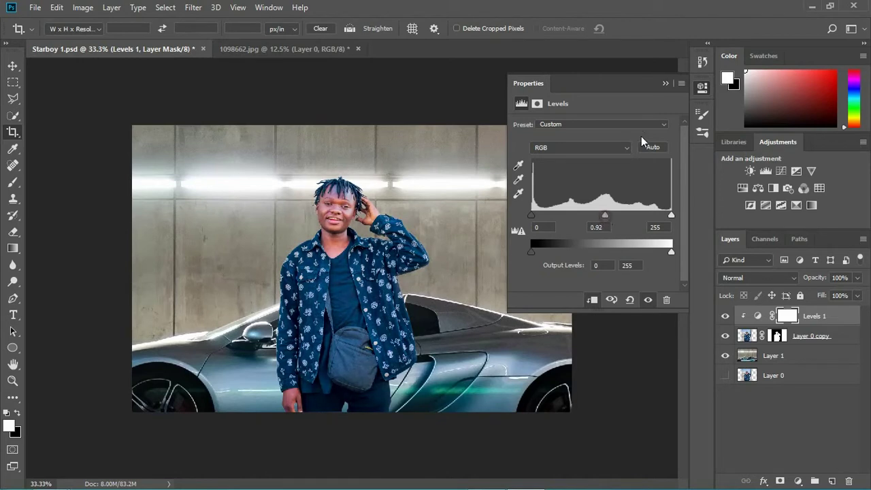
pyautogui.click(664, 84)
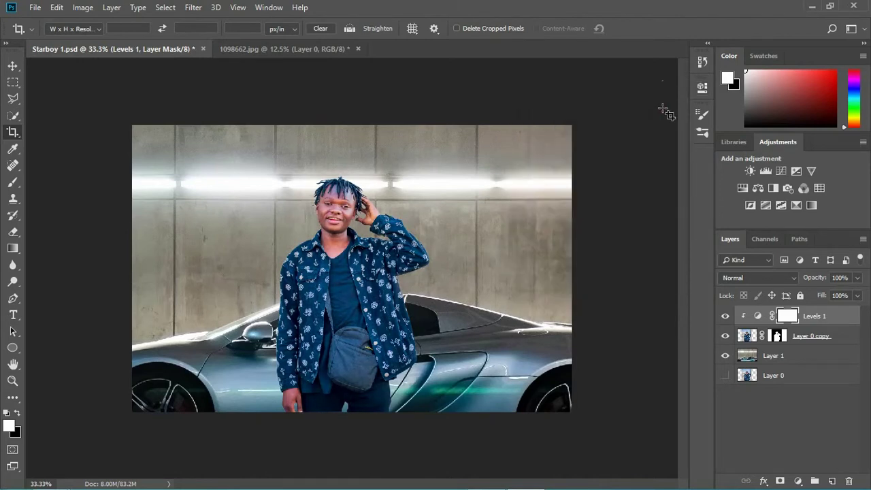
# Step: Add a Selective Color adjustment for the Reds with Cyan at +45% and Magenta lowered below zero
pyautogui.click(798, 207)
pyautogui.moveTo(595, 166); pyautogui.dragTo(624, 186)
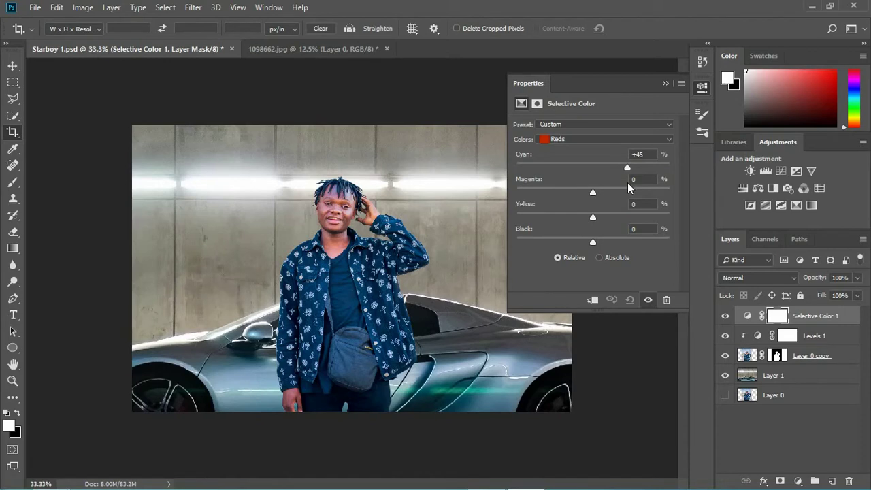
pyautogui.click(587, 194)
pyautogui.moveTo(569, 188); pyautogui.dragTo(577, 191)
pyautogui.click(702, 87)
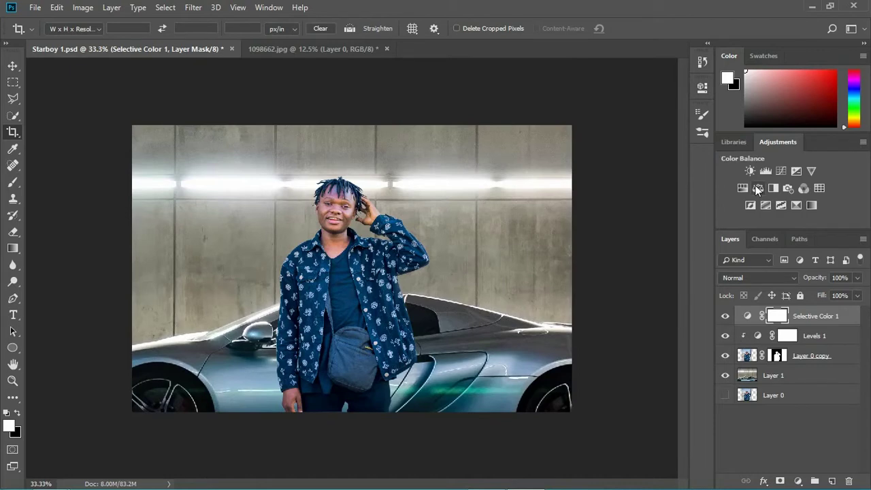
# Step: Clip the Selective Color adjustment to the man's cutout layer
pyautogui.click(813, 321)
pyautogui.rightClick(814, 323)
pyautogui.click(687, 225)
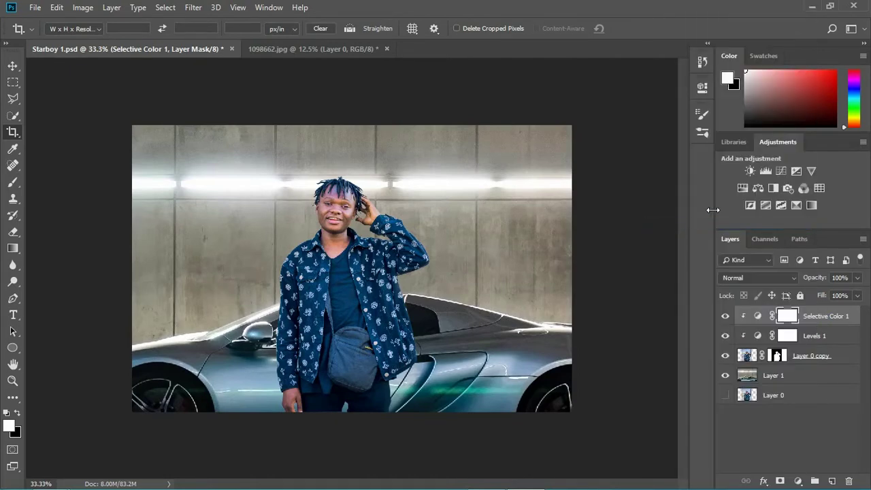
# Step: Add a Color Balance adjustment clipped to the man's cutout, with midtones Cyan–Red at +2 and Yellow–Blue at -4
pyautogui.click(758, 189)
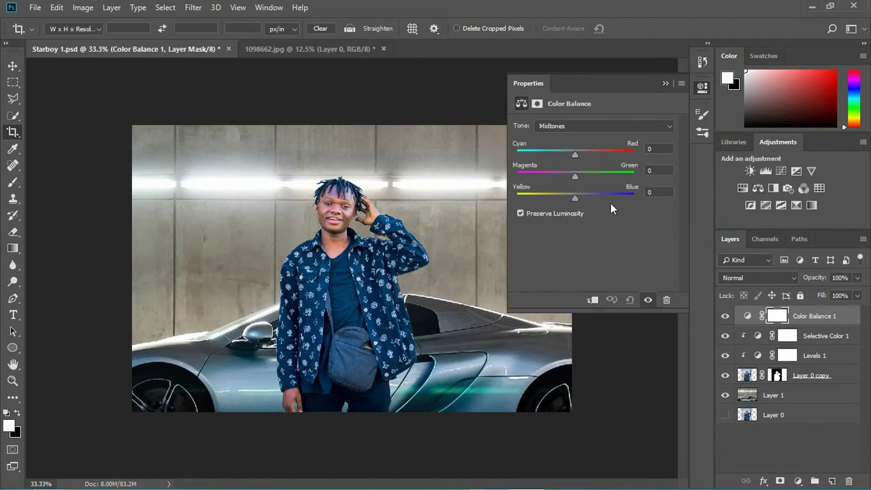
pyautogui.click(592, 300)
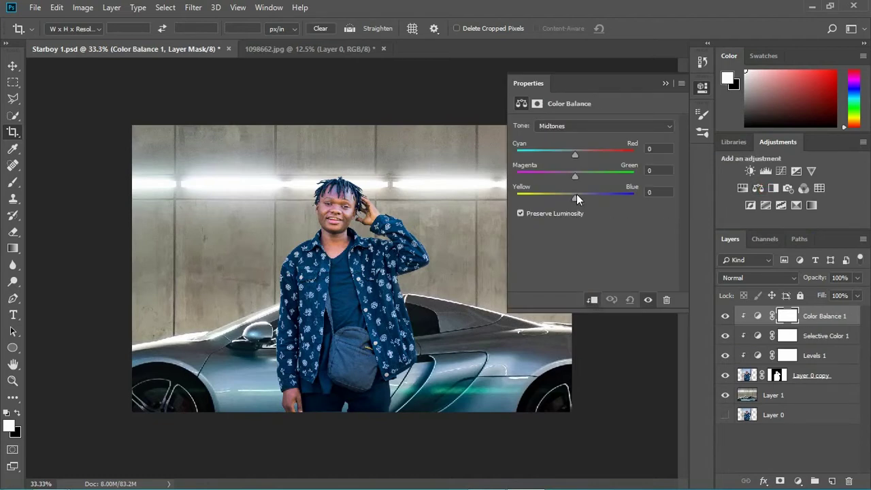
pyautogui.moveTo(575, 155)
pyautogui.mouseDown()
pyautogui.moveTo(567, 156)
pyautogui.moveTo(577, 163)
pyautogui.mouseUp()
pyautogui.moveTo(577, 200); pyautogui.dragTo(573, 205)
pyautogui.hotkey('ctrl', '+')
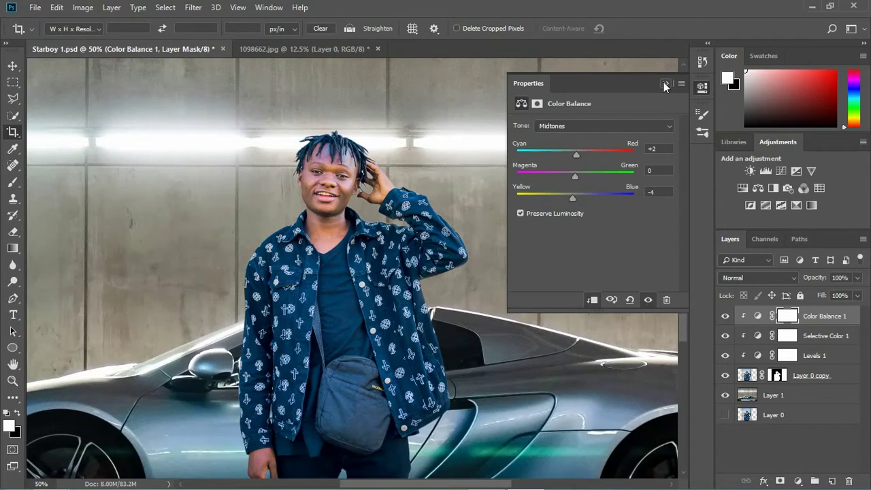
pyautogui.click(663, 82)
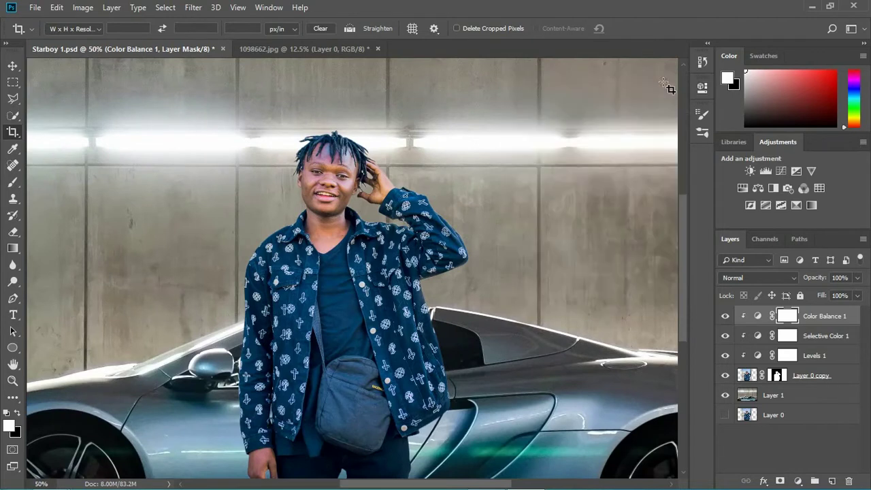
# Step: Set Black to +15% for the Blacks in the existing Selective Color adjustment
pyautogui.doubleClick(757, 336)
pyautogui.click(663, 138)
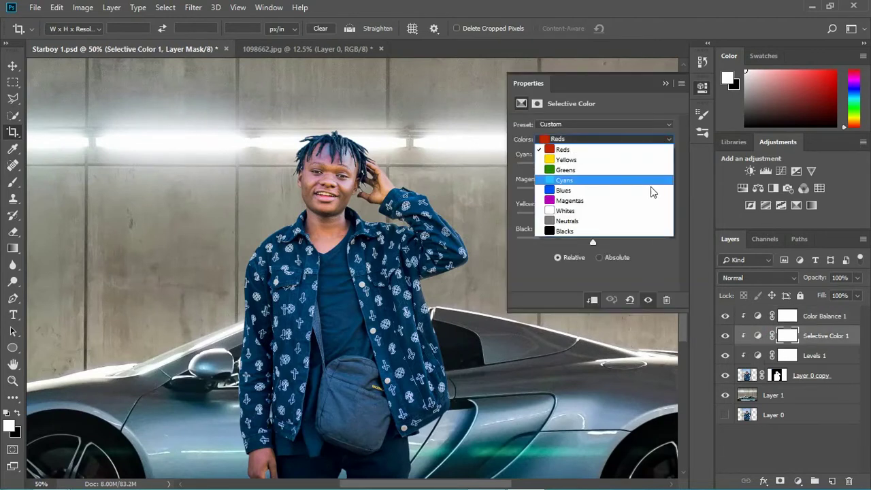
pyautogui.click(632, 229)
pyautogui.moveTo(592, 242); pyautogui.dragTo(605, 258)
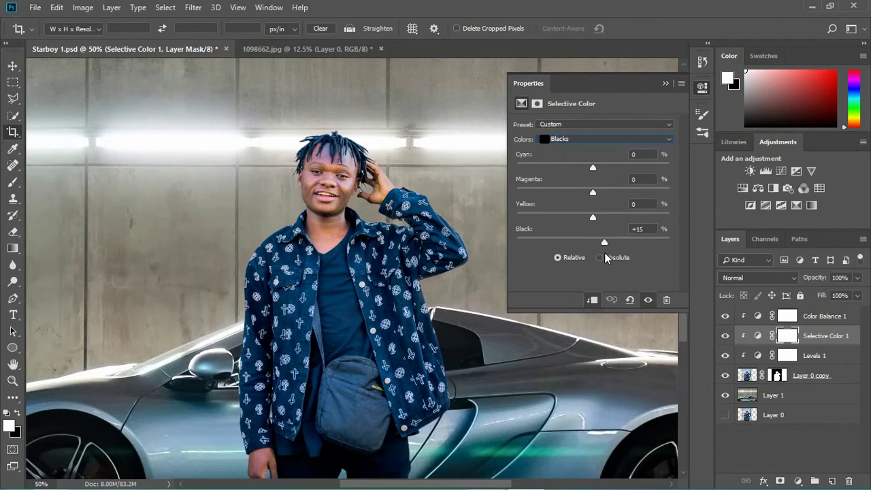
pyautogui.click(665, 83)
# Step: Add an Exposure adjustment of +2.28 above the Selective Color adjustment and invert its mask to black
pyautogui.press('ctrl')
pyautogui.hotkey('ctrl', '+')
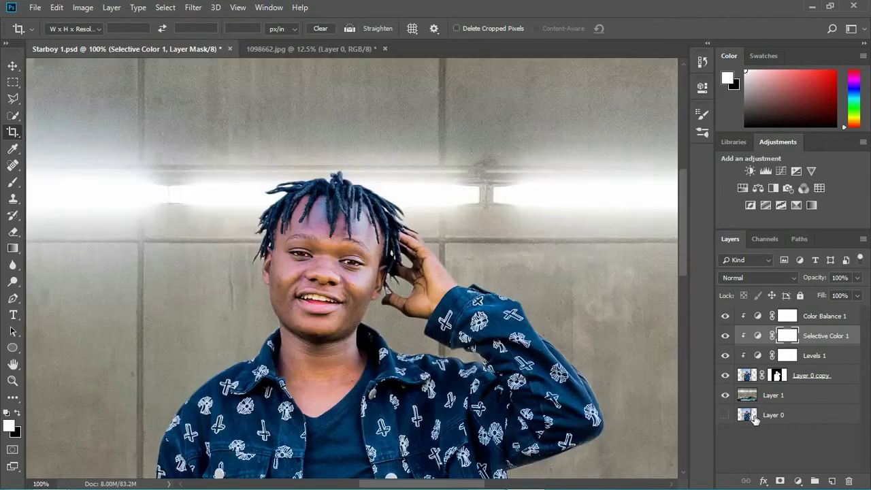
pyautogui.click(795, 171)
pyautogui.moveTo(592, 156); pyautogui.dragTo(619, 166)
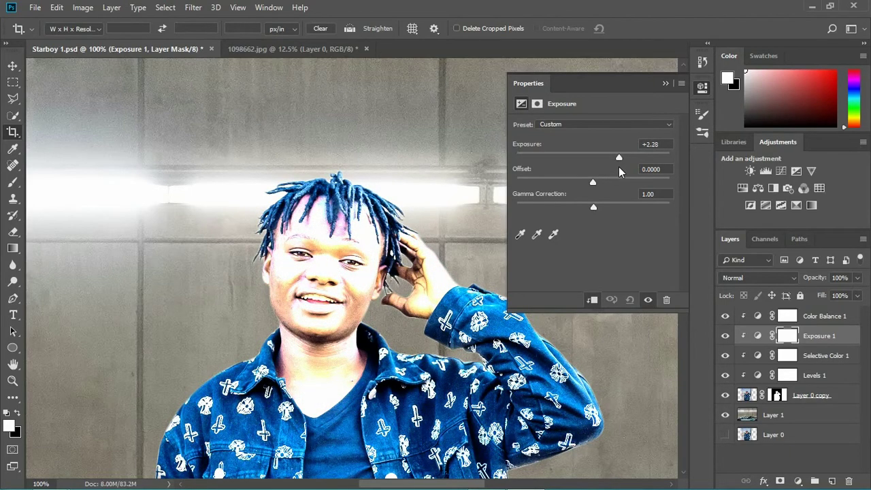
pyautogui.click(666, 83)
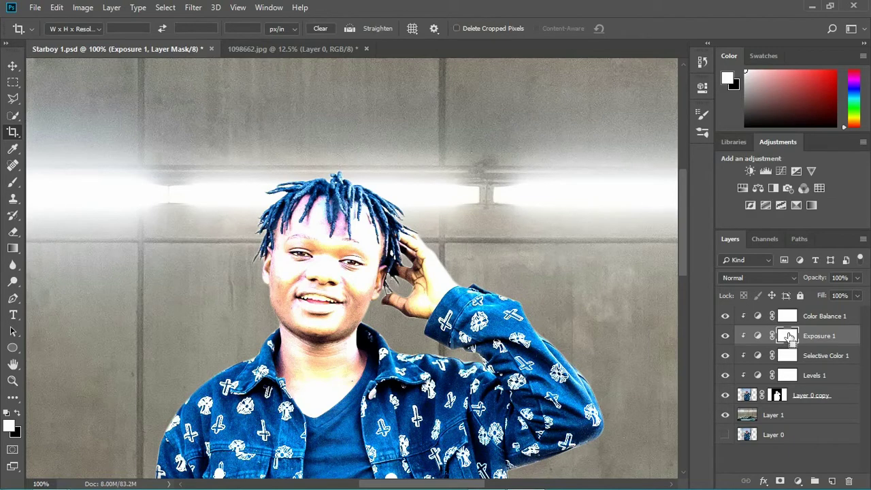
pyautogui.hotkey('ctrl', 'i')
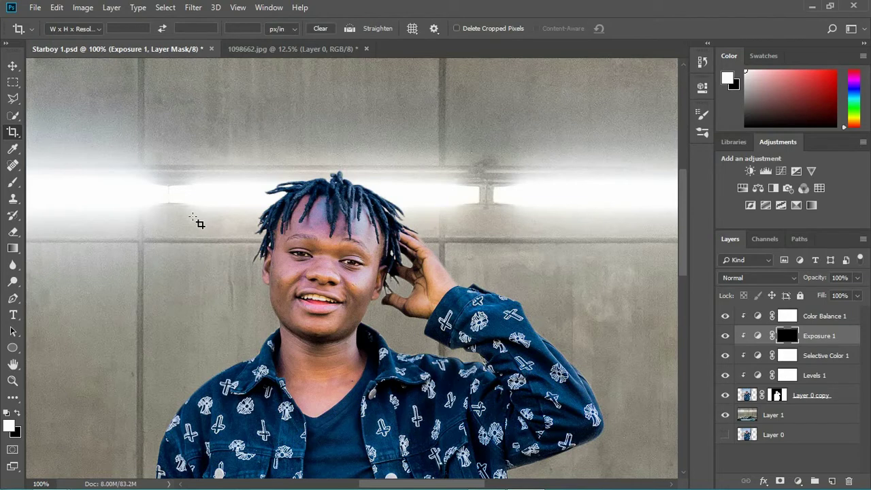
# Step: Paint white on the Exposure mask along the edges of the man's hair with an 8 px brush, raising opacity from 26% to 50%
pyautogui.click(13, 181)
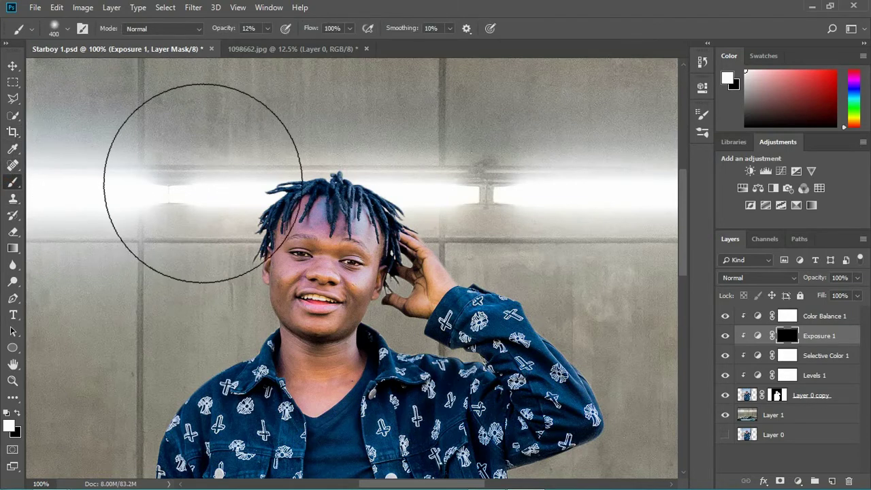
pyautogui.press('[')
pyautogui.press('[')
pyautogui.press('[')
pyautogui.press('[')
pyautogui.press('[')
pyautogui.press('[')
pyautogui.press('[')
pyautogui.press('[')
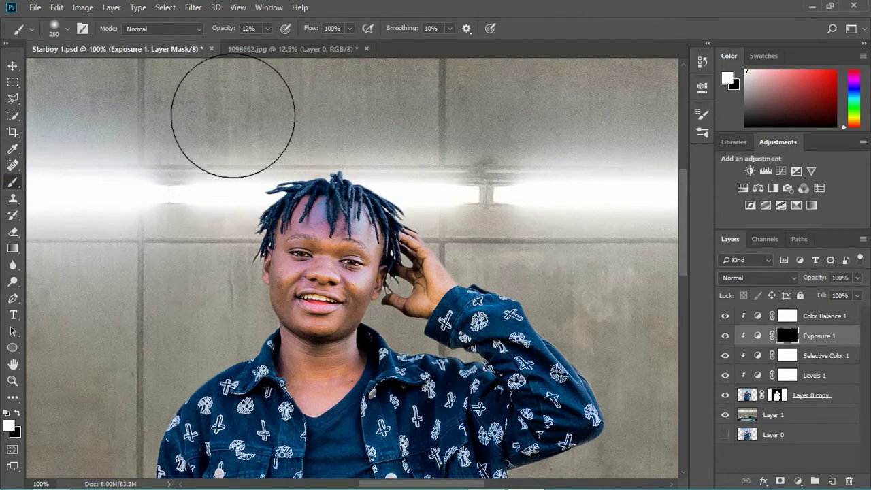
pyautogui.press('[')
pyautogui.press('[')
pyautogui.press('[')
pyautogui.press('[')
pyautogui.press('[')
pyautogui.press('[')
pyautogui.click(265, 28)
pyautogui.moveTo(271, 42); pyautogui.dragTo(272, 42)
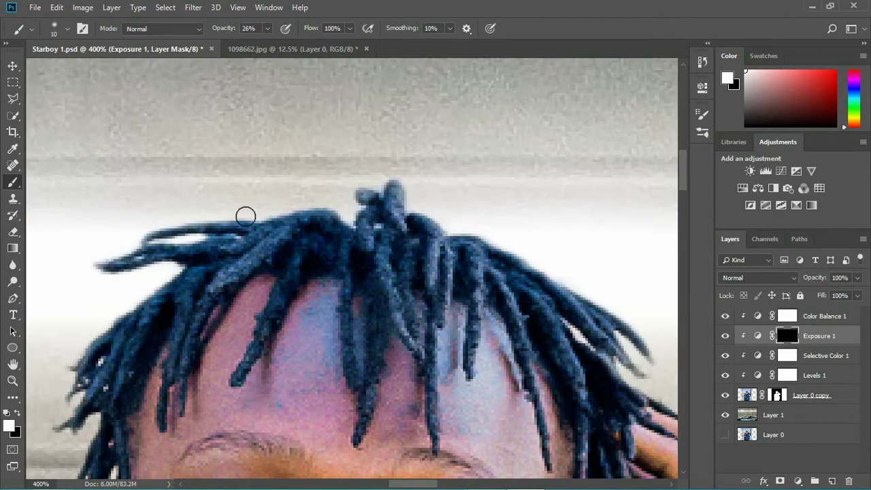
pyautogui.press('[')
pyautogui.press('[')
pyautogui.moveTo(231, 218)
pyautogui.mouseDown()
pyautogui.moveTo(300, 218)
pyautogui.moveTo(129, 255)
pyautogui.mouseUp()
pyautogui.press('5')
pyautogui.moveTo(142, 294); pyautogui.dragTo(261, 229)
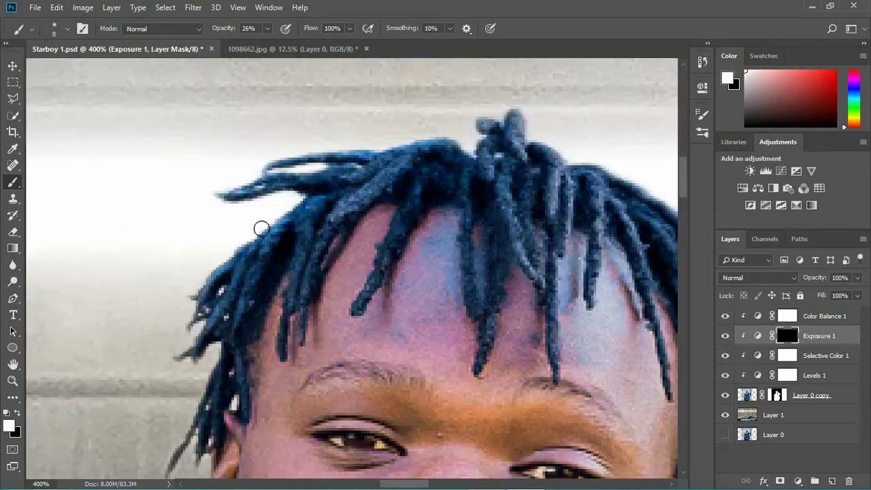
pyautogui.moveTo(552, 145); pyautogui.dragTo(429, 163)
pyautogui.moveTo(320, 190); pyautogui.dragTo(420, 293)
pyautogui.moveTo(470, 333); pyautogui.dragTo(288, 135)
pyautogui.moveTo(271, 238); pyautogui.dragTo(243, 291)
pyautogui.moveTo(189, 355); pyautogui.dragTo(255, 411)
pyautogui.moveTo(544, 326); pyautogui.dragTo(426, 246)
pyautogui.moveTo(614, 358); pyautogui.dragTo(273, 129)
pyautogui.moveTo(555, 463); pyautogui.dragTo(449, 394)
# Step: Paint white on the Exposure mask along the jacket's shoulder edge with the 8 px brush at 50% opacity
pyautogui.scroll(-3, 449, 381)
pyautogui.scroll(1, 201, 279)
pyautogui.moveTo(323, 327)
pyautogui.mouseDown()
pyautogui.moveTo(390, 340)
pyautogui.moveTo(297, 306)
pyautogui.moveTo(657, 289)
pyautogui.mouseUp()
pyautogui.moveTo(375, 293); pyautogui.dragTo(237, 407)
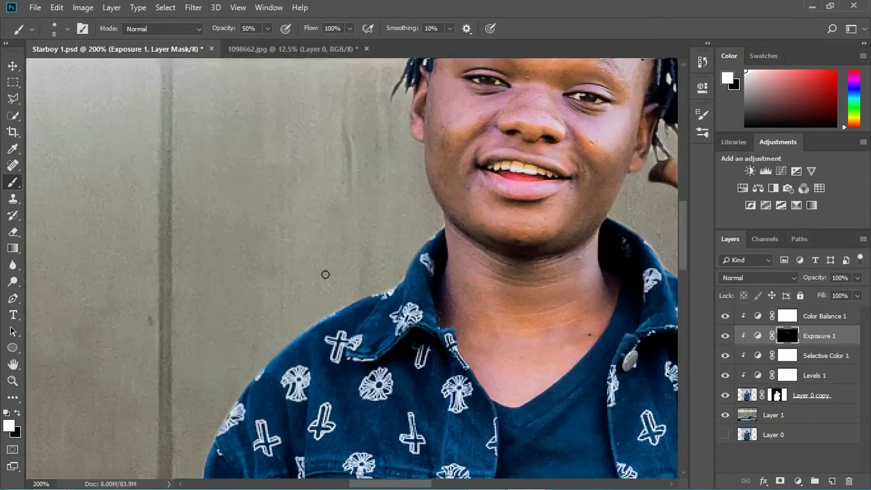
pyautogui.scroll(-4, 325, 274)
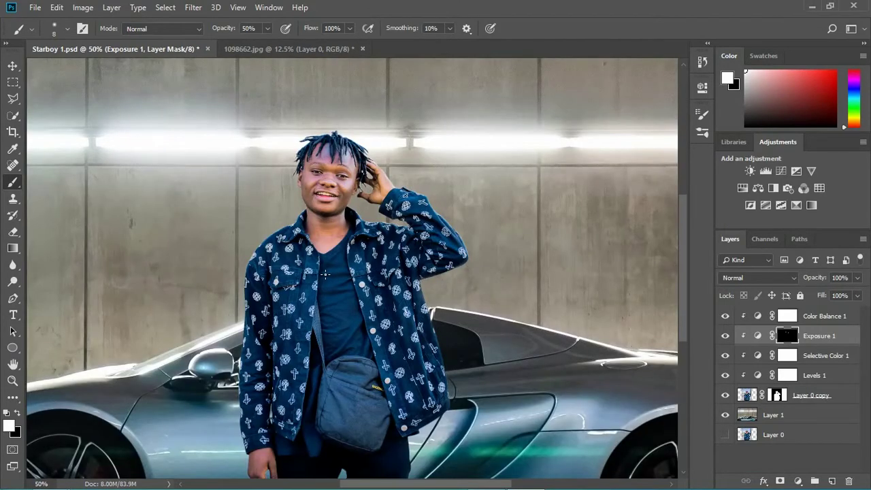
# Step: Add a white Solid Color fill layer above the Color Balance adjustment and invert its mask to black
pyautogui.click(806, 409)
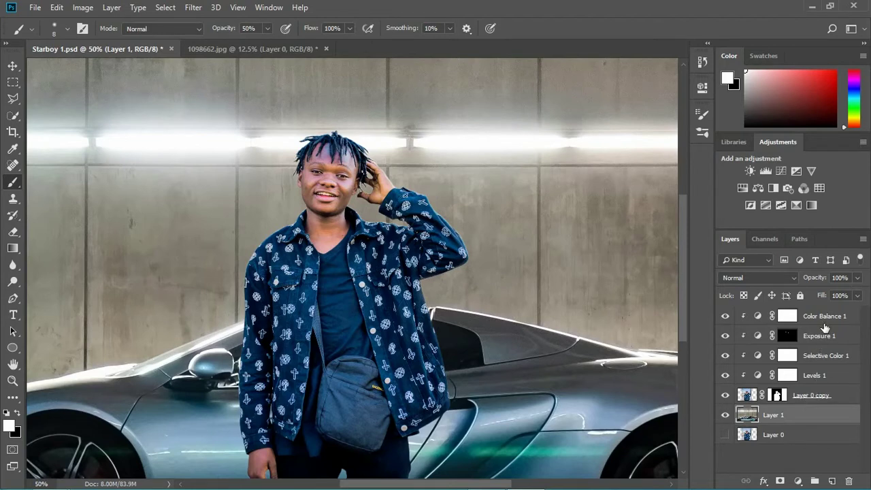
pyautogui.click(822, 310)
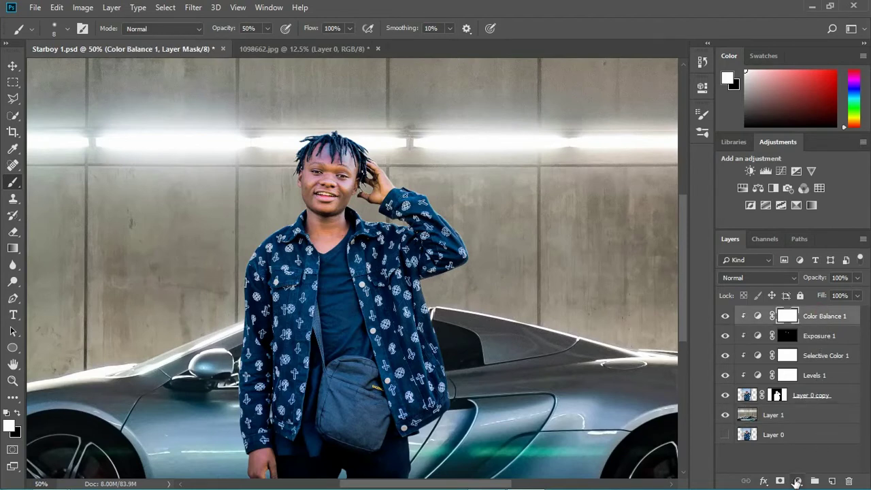
pyautogui.click(798, 481)
pyautogui.click(795, 255)
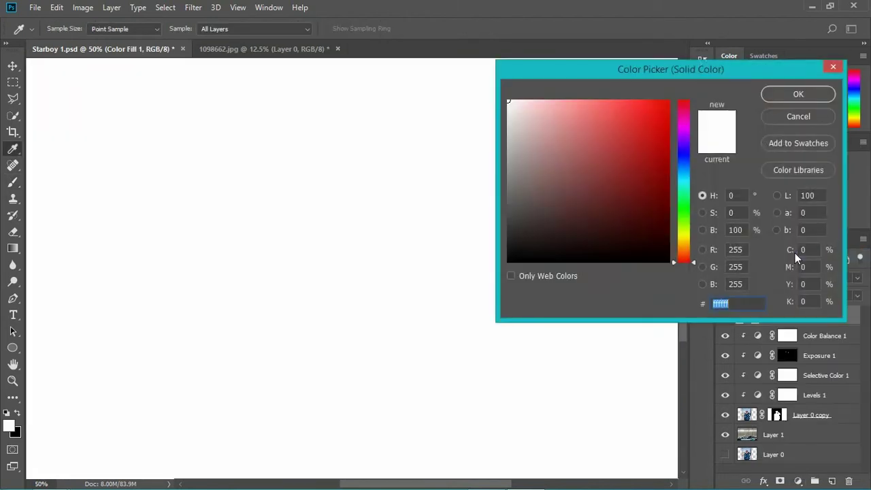
pyautogui.click(784, 99)
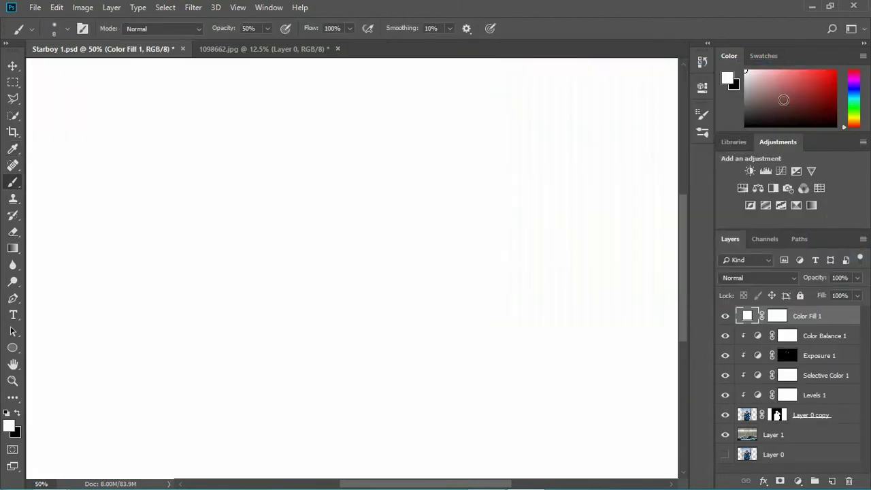
pyautogui.click(779, 315)
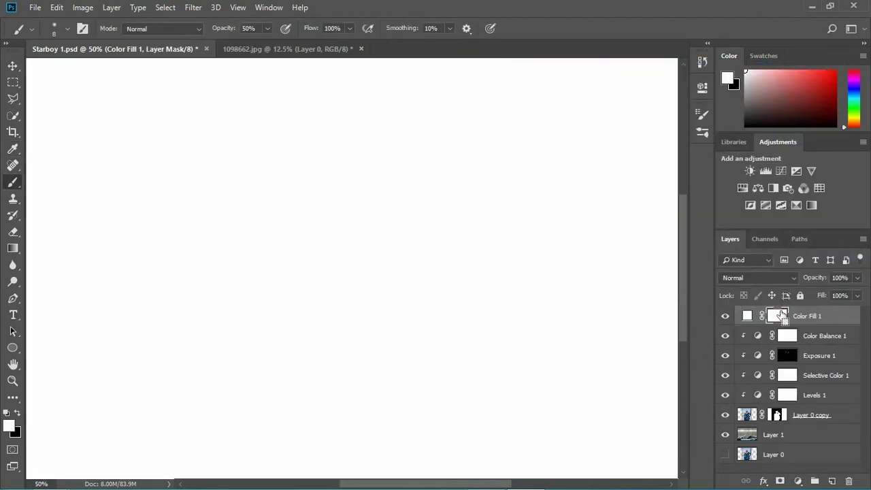
pyautogui.hotkey('ctrl', 'i')
# Step: Paint a soft glow on the white fill's mask along the wall lights and over the man's hair, with a 400 px brush at 15% opacity
pyautogui.moveTo(268, 29); pyautogui.dragTo(248, 54)
pyautogui.click(343, 7)
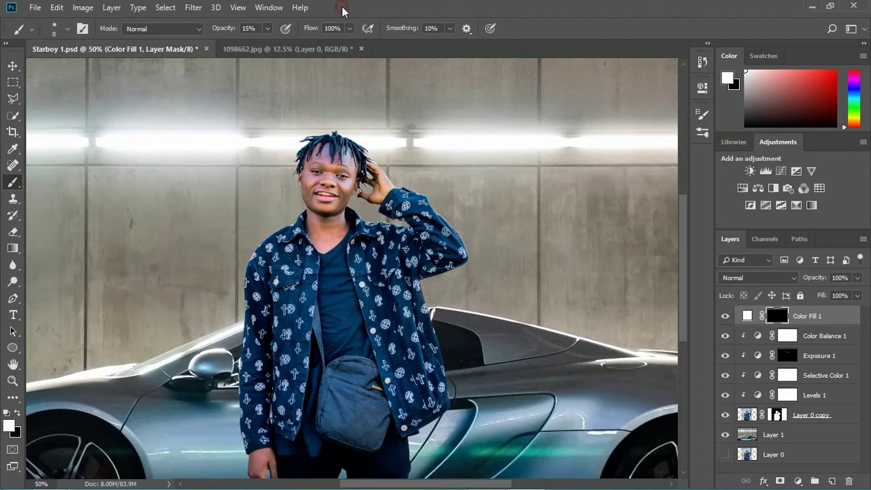
pyautogui.press(']')
pyautogui.press(']')
pyautogui.press(']')
pyautogui.press(']')
pyautogui.press(']')
pyautogui.press(']')
pyautogui.press(']')
pyautogui.press(']')
pyautogui.press(']')
pyautogui.press(']')
pyautogui.press(']')
pyautogui.press(']')
pyautogui.press(']')
pyautogui.press(']')
pyautogui.press(']')
pyautogui.press(']')
pyautogui.press(']')
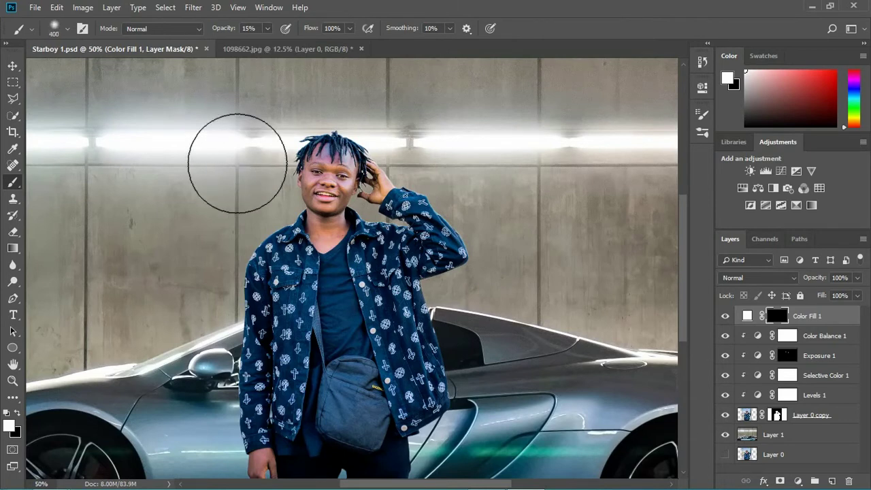
pyautogui.hotkey('ctrl', '-')
pyautogui.moveTo(224, 172)
pyautogui.mouseDown()
pyautogui.moveTo(347, 167)
pyautogui.moveTo(351, 176)
pyautogui.moveTo(550, 180)
pyautogui.moveTo(158, 187)
pyautogui.moveTo(244, 175)
pyautogui.moveTo(404, 179)
pyautogui.mouseUp()
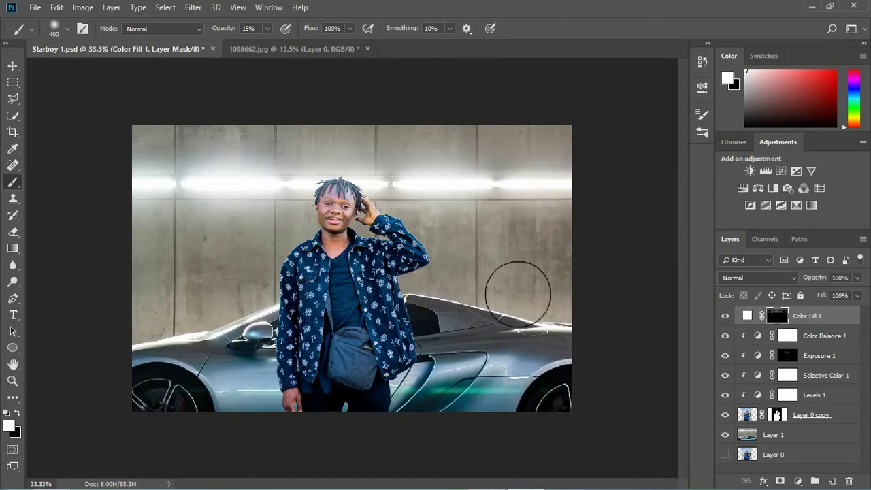
pyautogui.scroll(3, 518, 294)
pyautogui.scroll(-3, 519, 297)
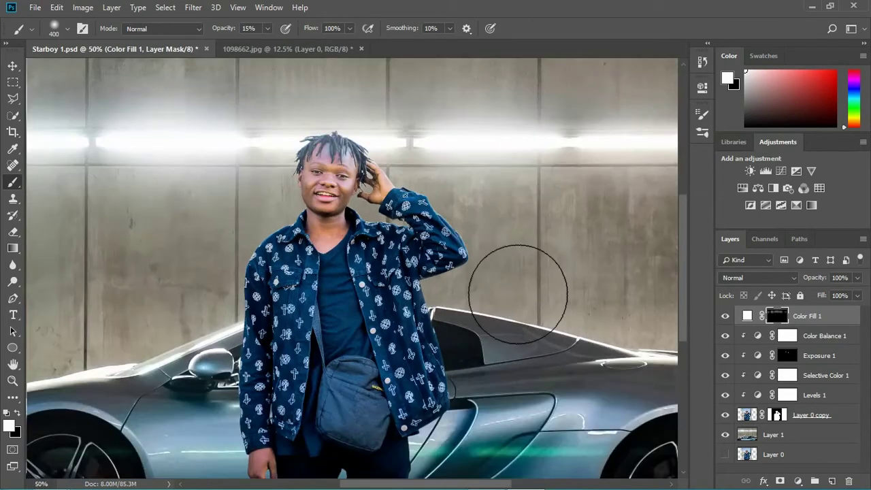
# Step: Add a pink Solid Color fill layer with the color ff6cd0 on top of the layer stack
pyautogui.press('v')
pyautogui.scroll(1, 518, 297)
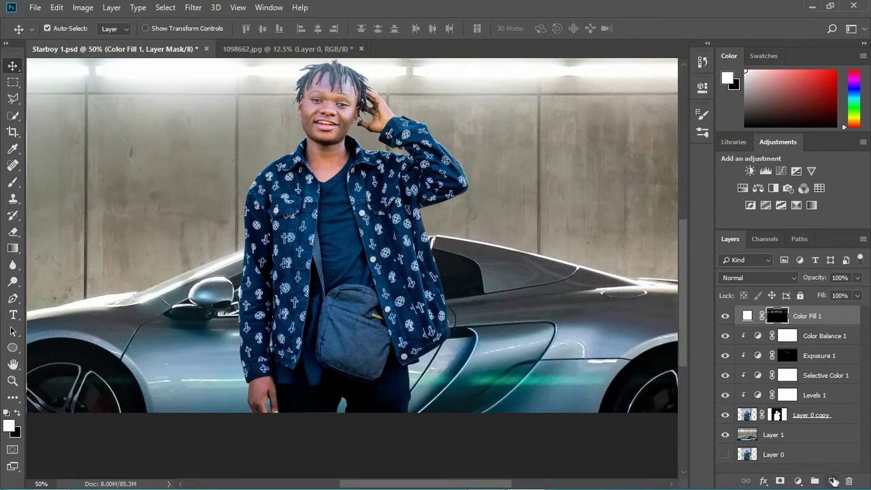
pyautogui.click(799, 481)
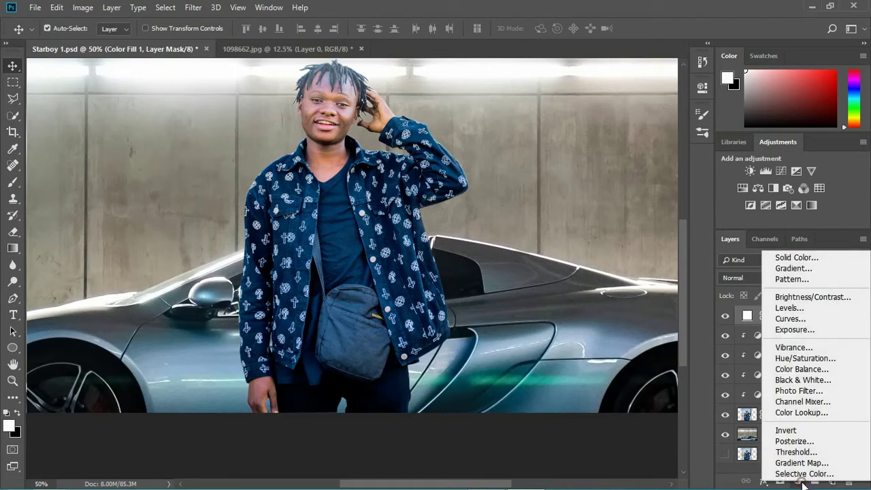
pyautogui.click(801, 260)
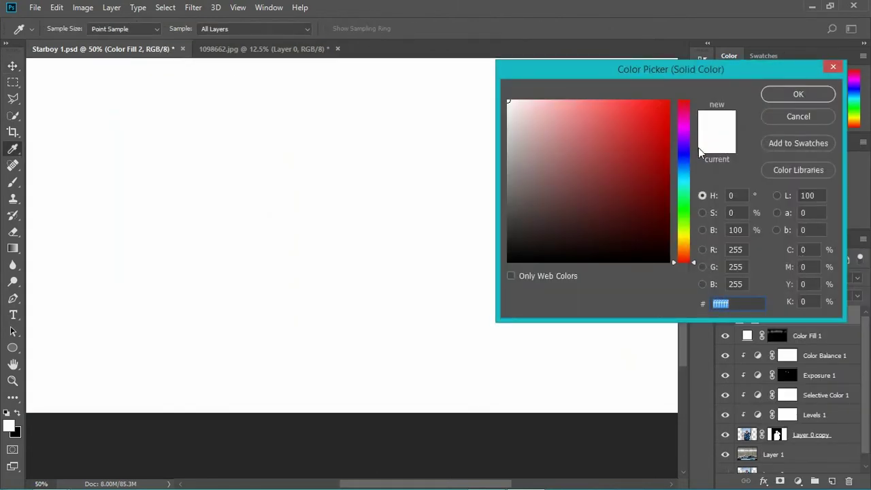
pyautogui.click(686, 122)
pyautogui.moveTo(692, 125); pyautogui.dragTo(694, 123)
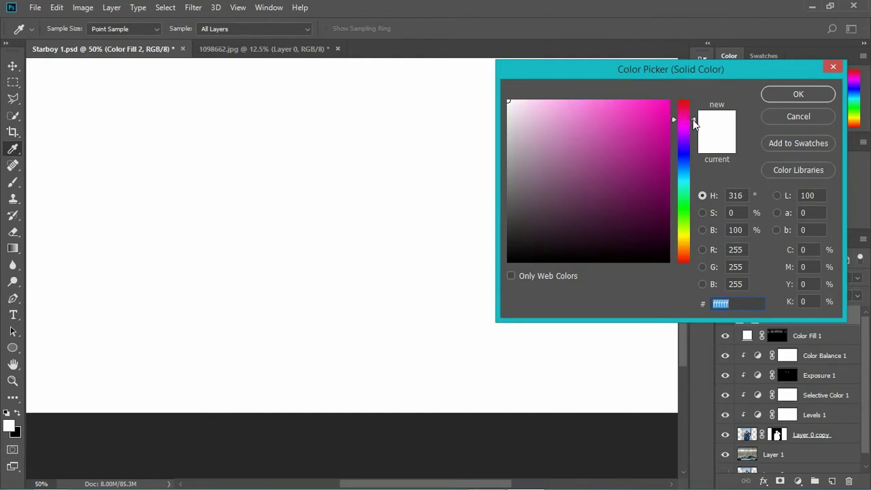
pyautogui.click(668, 102)
pyautogui.moveTo(694, 121); pyautogui.dragTo(693, 118)
pyautogui.click(609, 101)
pyautogui.moveTo(617, 105); pyautogui.dragTo(603, 88)
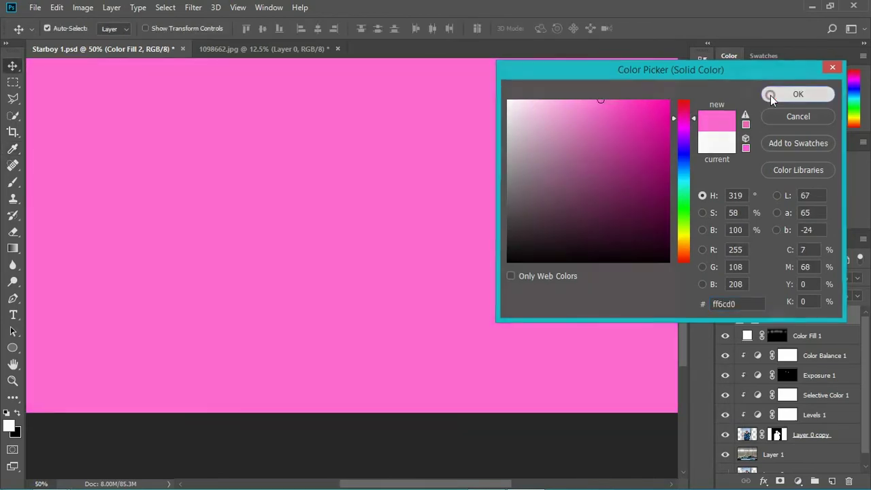
pyautogui.click(769, 93)
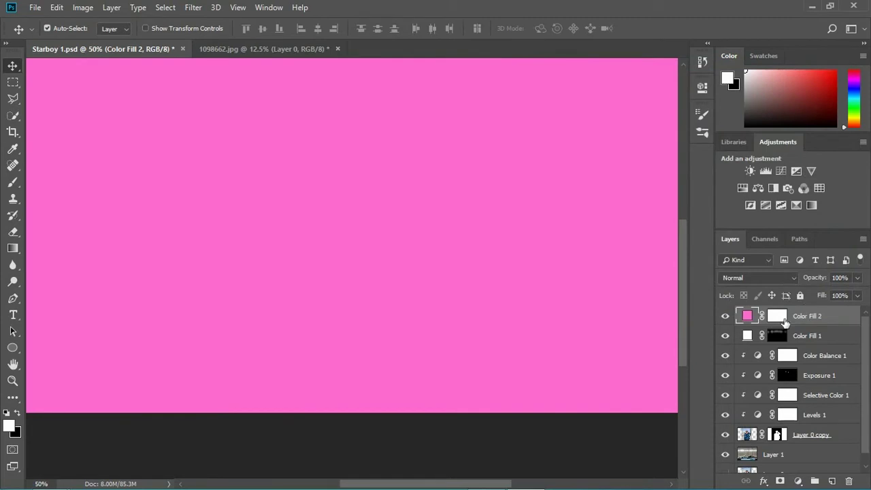
# Step: Invert the pink fill layer's mask to black and move the layer directly below the man's cutout layer
pyautogui.click(781, 320)
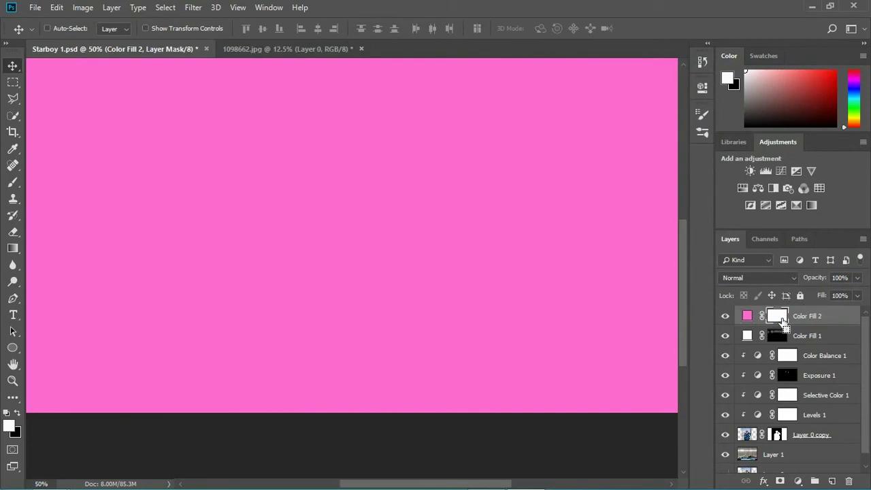
pyautogui.hotkey('ctrl', 'i')
pyautogui.moveTo(814, 314); pyautogui.dragTo(816, 446)
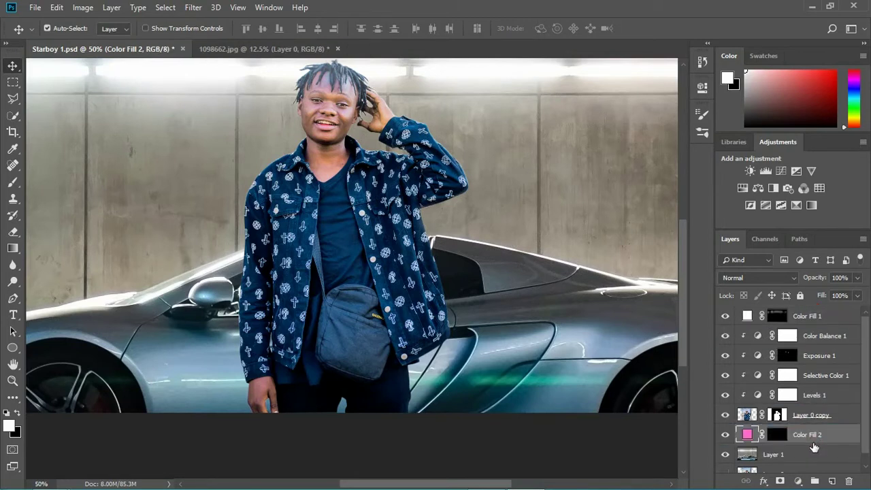
# Step: Target the pink fill layer's mask and set up a Hard Round brush at 100% opacity
pyautogui.click(777, 435)
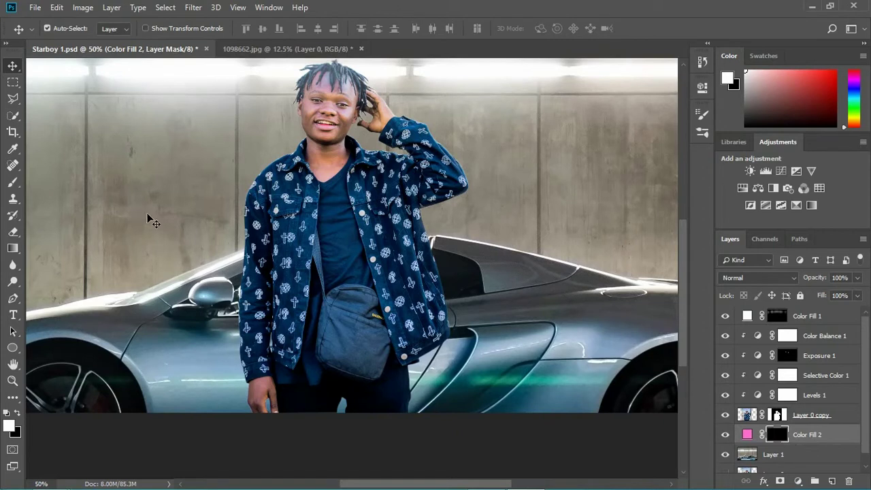
pyautogui.click(13, 185)
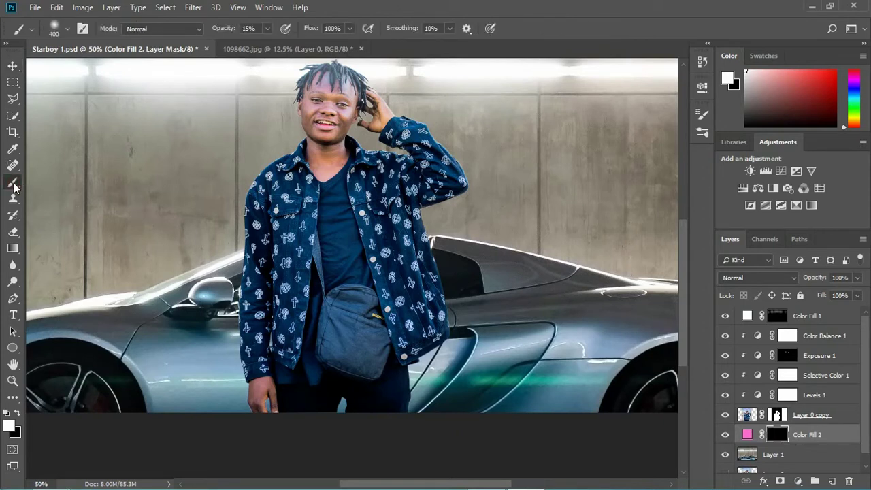
pyautogui.click(267, 29)
pyautogui.moveTo(268, 44); pyautogui.dragTo(272, 43)
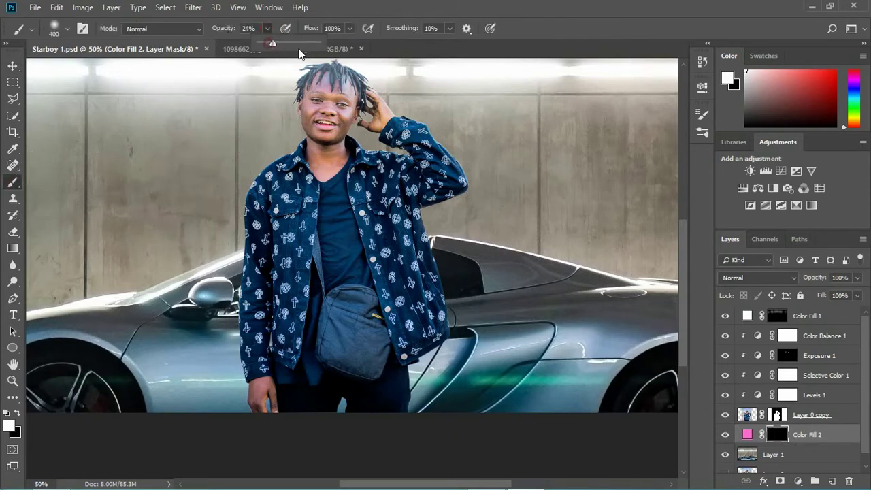
pyautogui.click(317, 44)
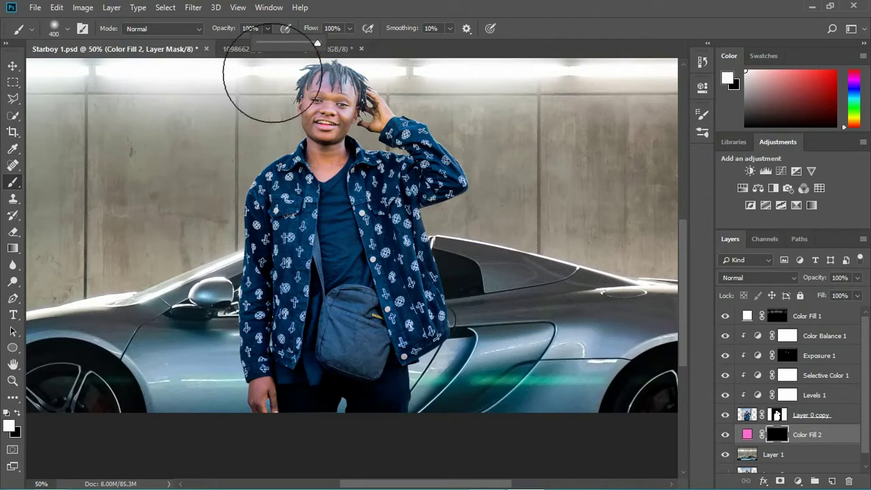
pyautogui.click(68, 30)
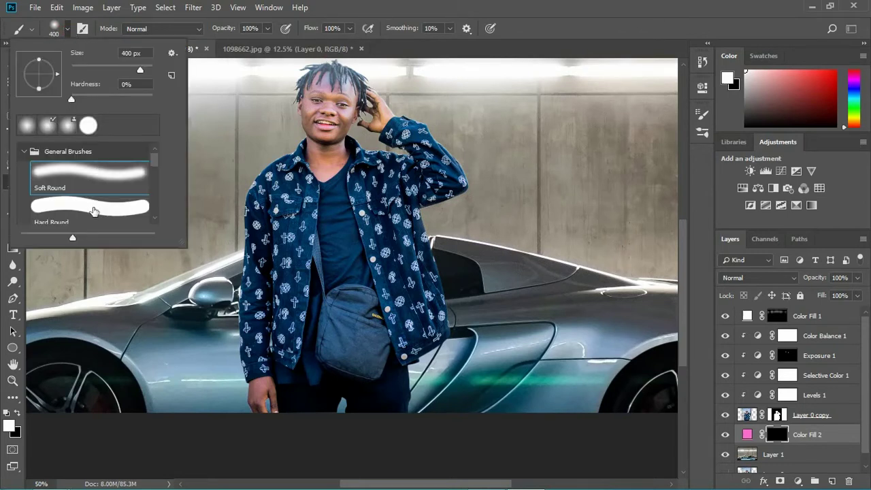
pyautogui.click(92, 207)
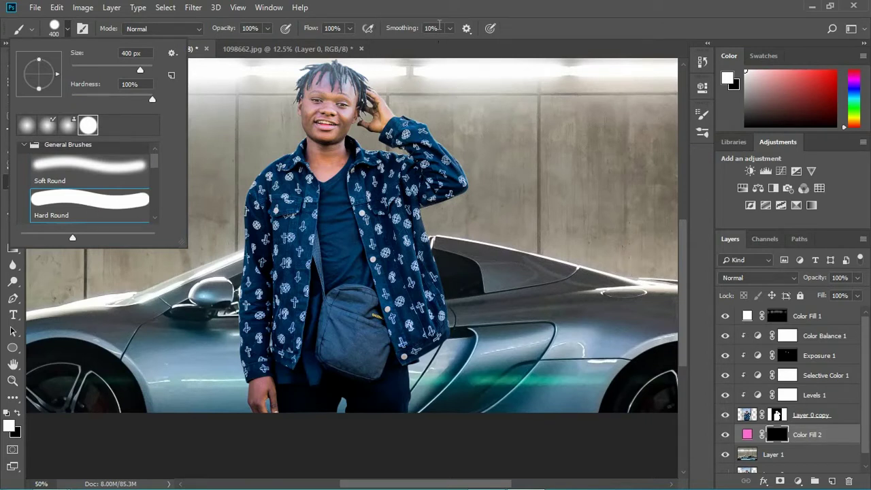
pyautogui.click(438, 10)
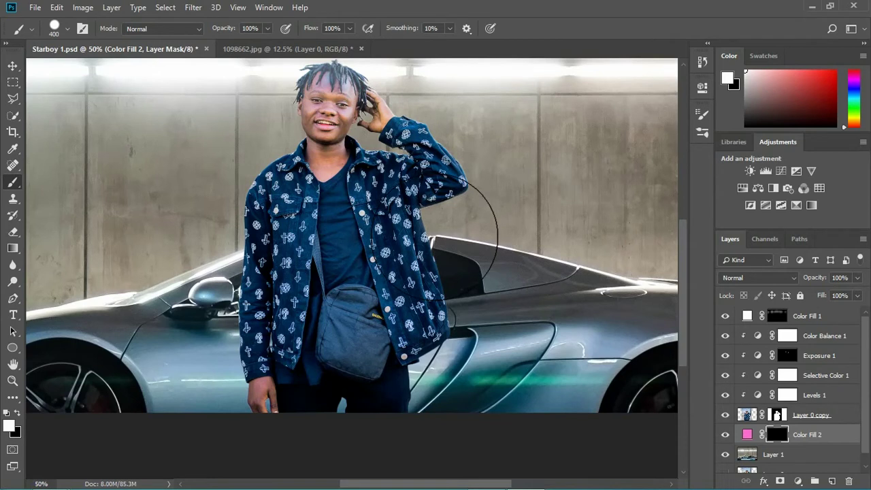
# Step: Reduce the hard brush size to 8 px for thin lines on the car body
pyautogui.click(67, 30)
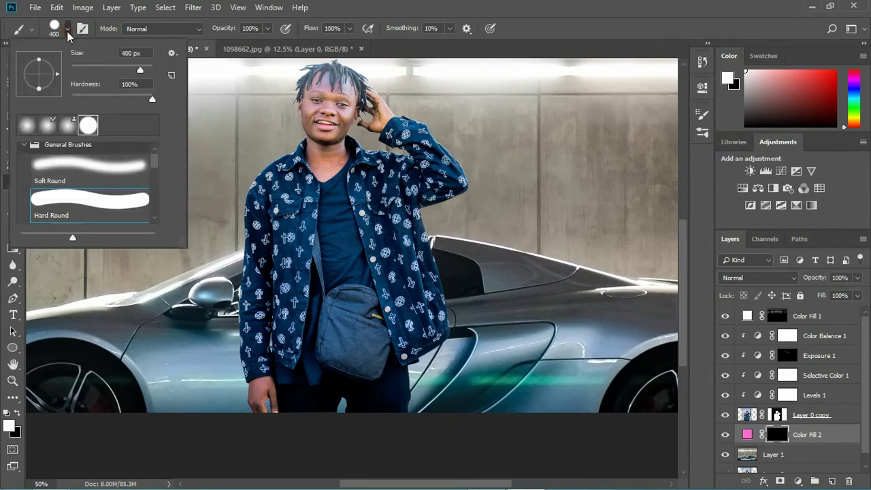
pyautogui.click(77, 66)
pyautogui.click(74, 69)
pyautogui.hotkey('ctrl', '+')
pyautogui.hotkey('ctrl', '+')
pyautogui.hotkey('ctrl', '+')
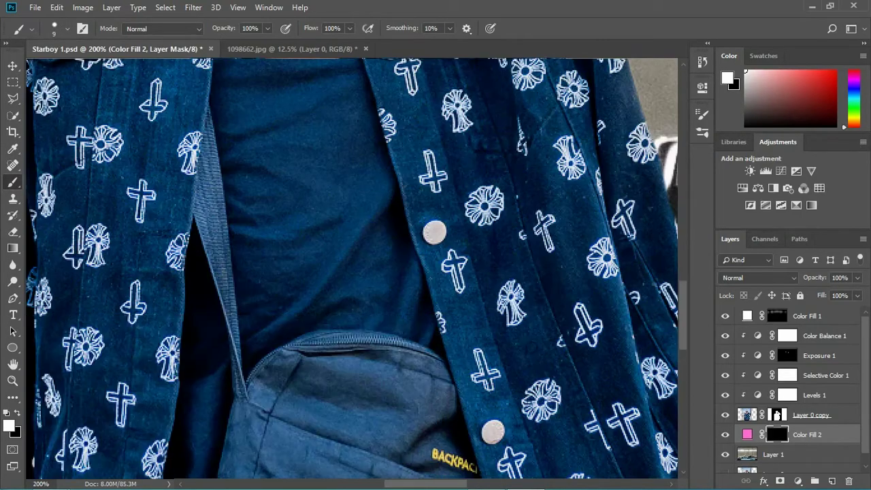
pyautogui.moveTo(592, 327); pyautogui.dragTo(223, 247)
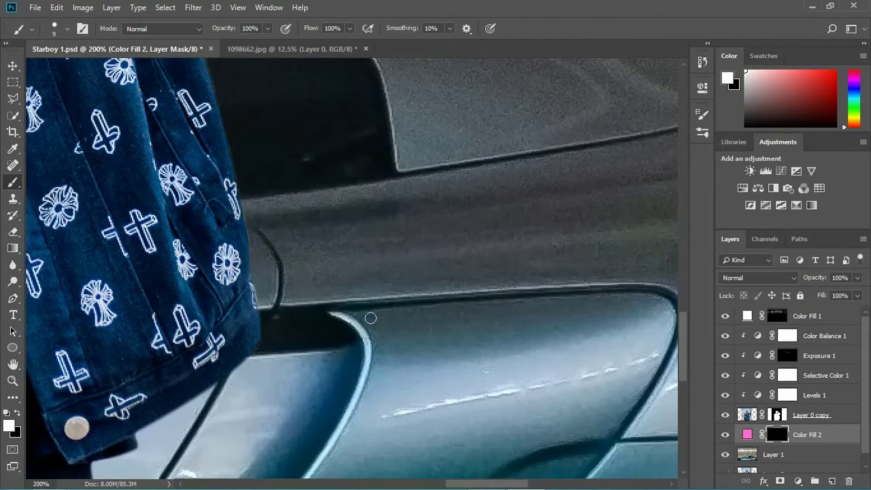
pyautogui.click(67, 28)
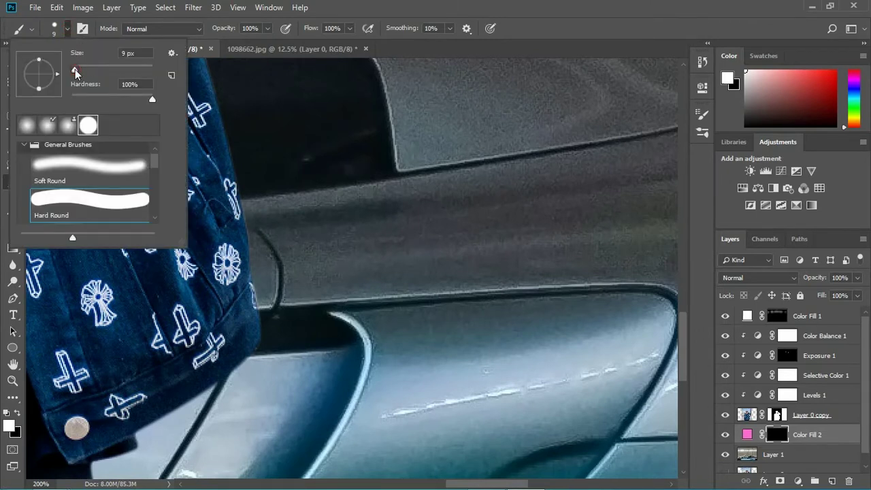
pyautogui.moveTo(75, 70); pyautogui.dragTo(73, 71)
pyautogui.write('8')
pyautogui.click(449, 6)
# Step: Trace an open Pen path along the lower and front edges of the car's rear side window panel, up to the roofline
pyautogui.moveTo(603, 132)
pyautogui.mouseDown()
pyautogui.moveTo(507, 204)
pyautogui.moveTo(478, 214)
pyautogui.mouseUp()
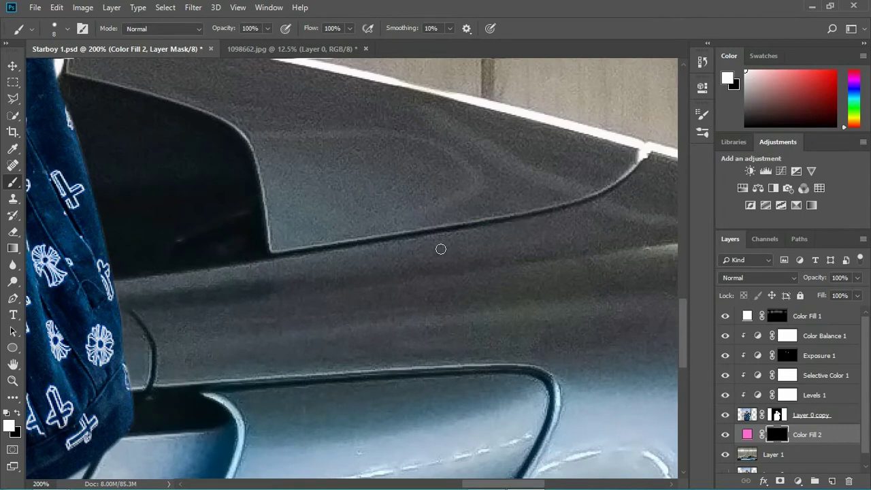
pyautogui.press('p')
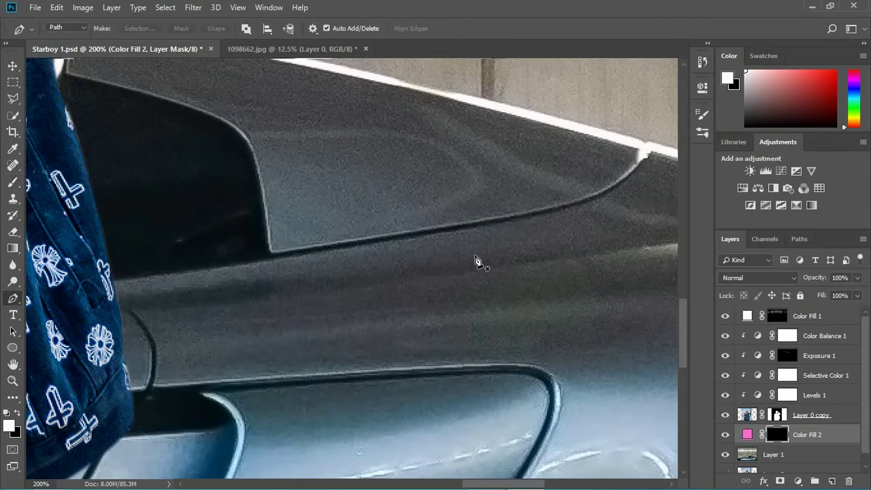
pyautogui.moveTo(351, 212); pyautogui.dragTo(264, 259)
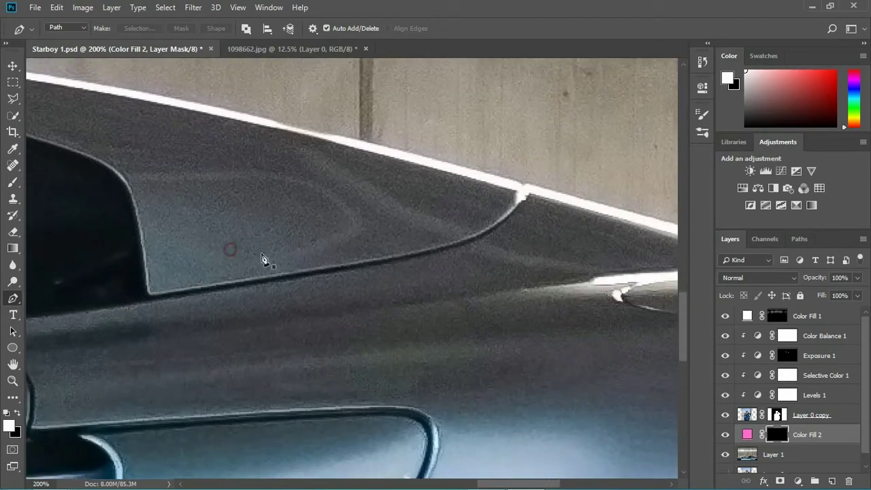
pyautogui.click(524, 194)
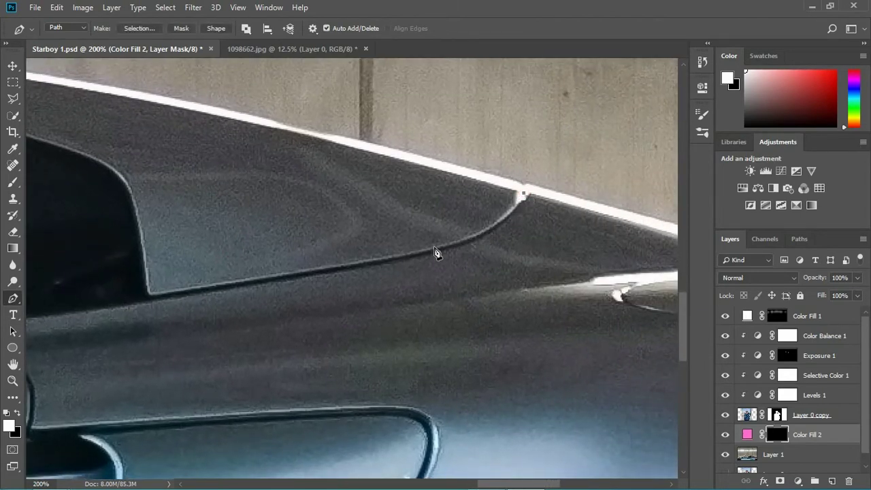
pyautogui.moveTo(435, 253); pyautogui.dragTo(361, 269)
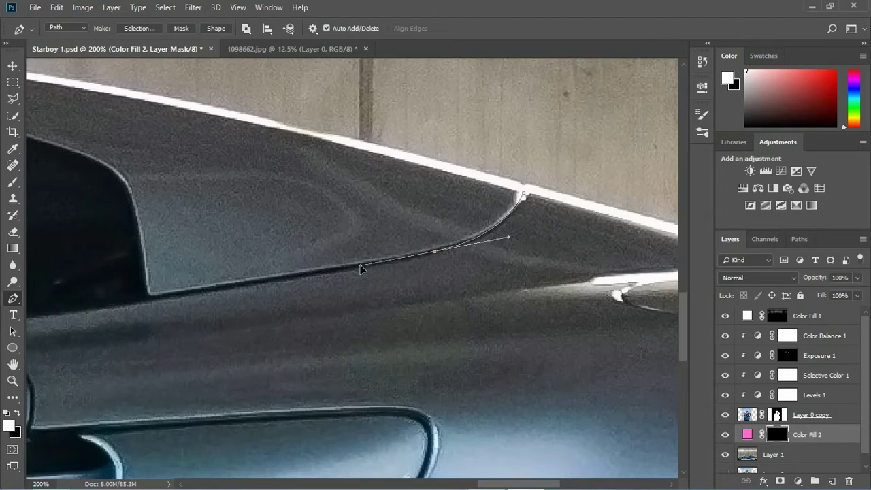
pyautogui.keyDown('alt'); pyautogui.click(434, 251); pyautogui.keyUp('alt')
pyautogui.click(153, 296)
pyautogui.moveTo(153, 296)
pyautogui.mouseDown()
pyautogui.moveTo(236, 306)
pyautogui.moveTo(229, 271)
pyautogui.mouseUp()
pyautogui.click(264, 211)
pyautogui.moveTo(192, 167); pyautogui.dragTo(127, 147)
pyautogui.keyDown('alt'); pyautogui.click(193, 166); pyautogui.keyUp('alt')
pyautogui.click(84, 137)
pyautogui.keyDown('ctrl'); pyautogui.click(241, 303); pyautogui.keyUp('ctrl')
# Step: Trace Pen paths along the short curve beside the jacket, the side vent's outline, and the seam running to the rear wheel arch
pyautogui.moveTo(241, 303); pyautogui.dragTo(202, 140)
pyautogui.click(109, 215)
pyautogui.moveTo(127, 290); pyautogui.dragTo(109, 343)
pyautogui.keyDown('alt'); pyautogui.click(127, 290); pyautogui.keyUp('alt')
pyautogui.click(108, 292)
pyautogui.click(450, 271)
pyautogui.moveTo(514, 349)
pyautogui.mouseDown()
pyautogui.moveTo(451, 446)
pyautogui.moveTo(621, 175)
pyautogui.mouseUp()
pyautogui.keyDown('alt'); pyautogui.click(513, 349); pyautogui.keyUp('alt')
pyautogui.moveTo(351, 447); pyautogui.dragTo(169, 444)
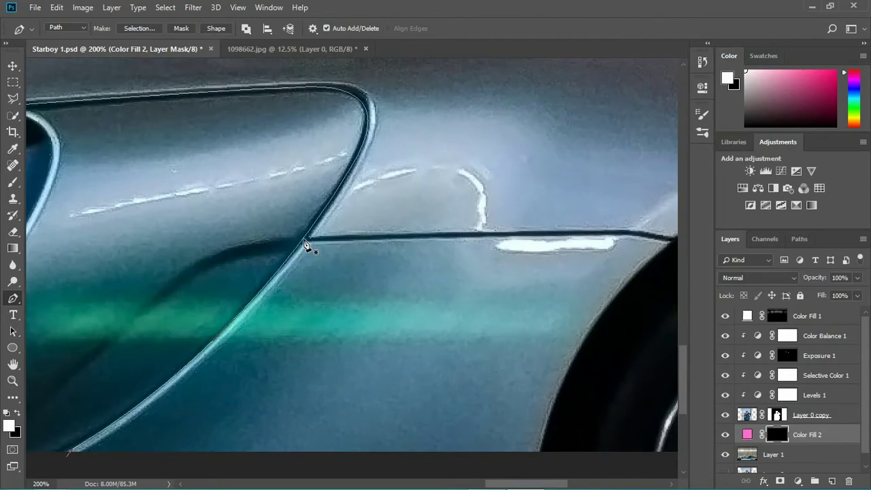
pyautogui.click(552, 233)
pyautogui.click(632, 232)
pyautogui.click(670, 240)
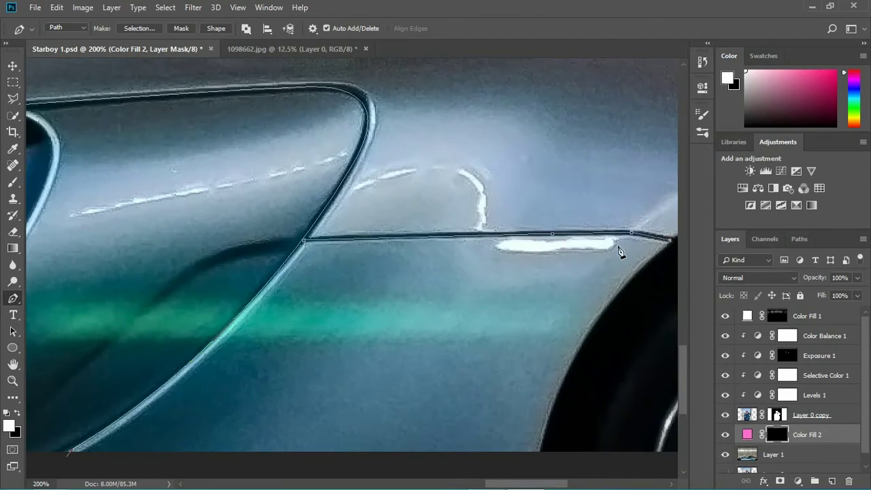
# Step: Stroke the traced paths on the pink fill's mask with the Brush, without simulated pressure
pyautogui.hotkey('ctrl', '-')
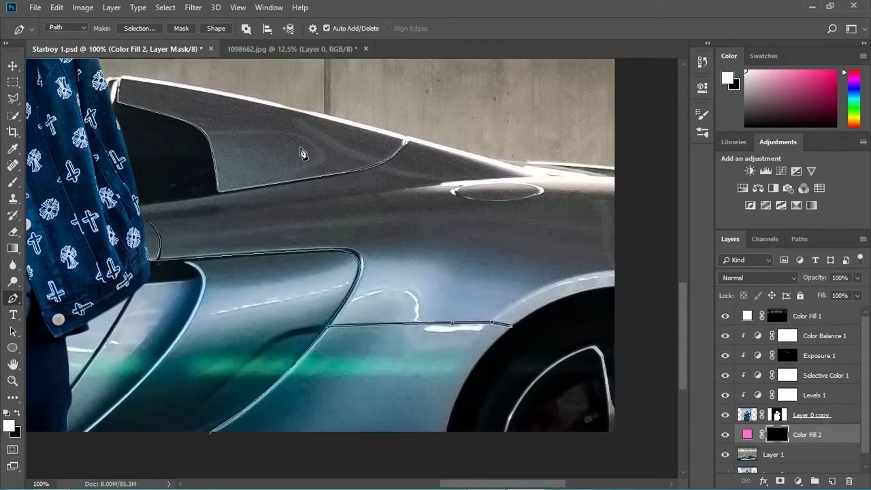
pyautogui.rightClick(265, 264)
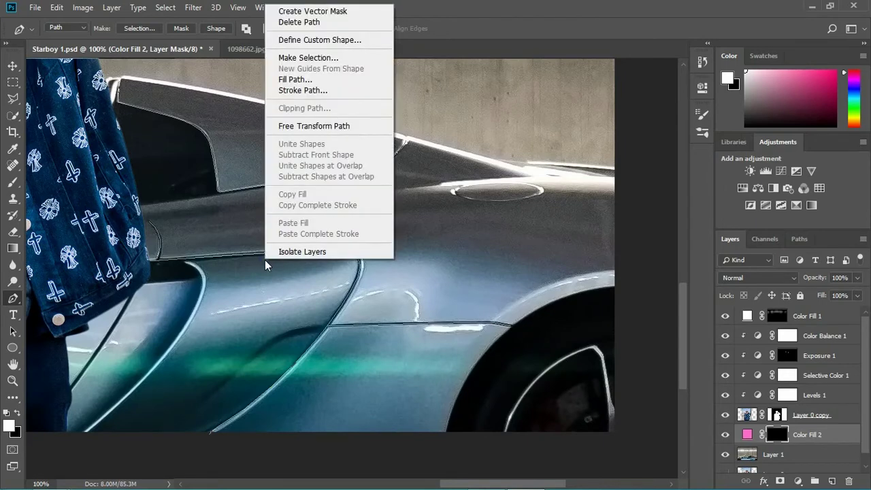
pyautogui.click(337, 91)
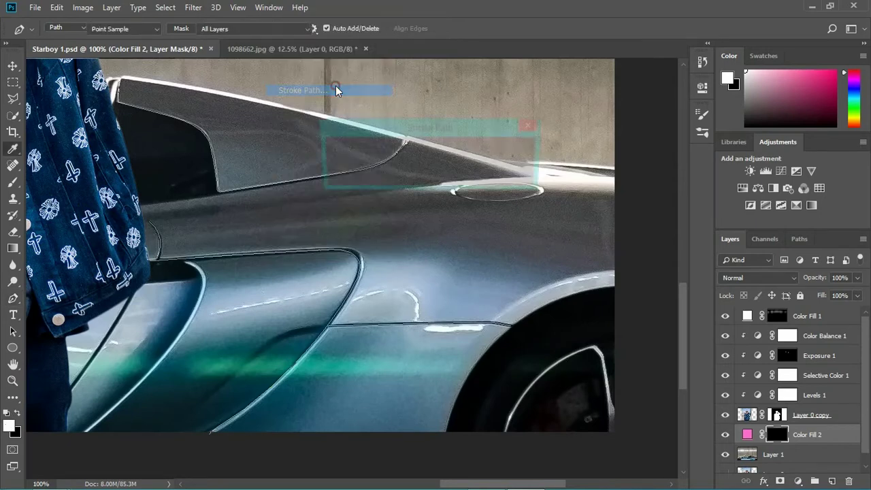
pyautogui.click(481, 149)
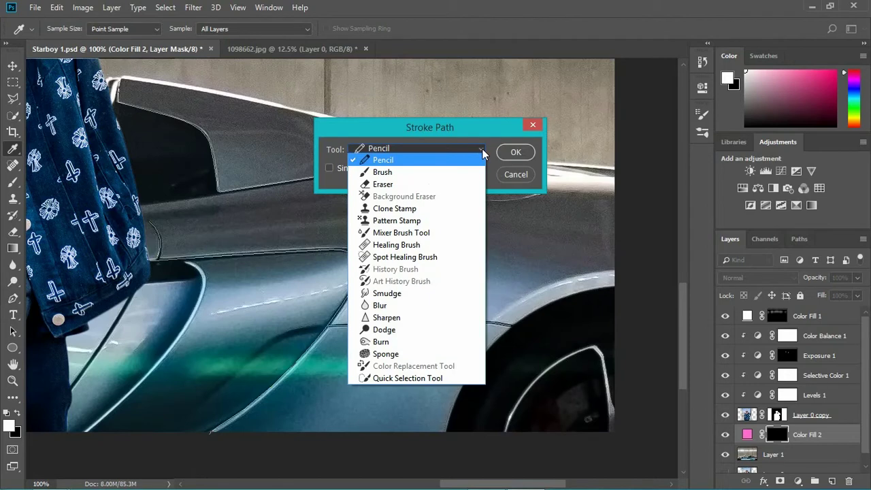
pyautogui.click(445, 171)
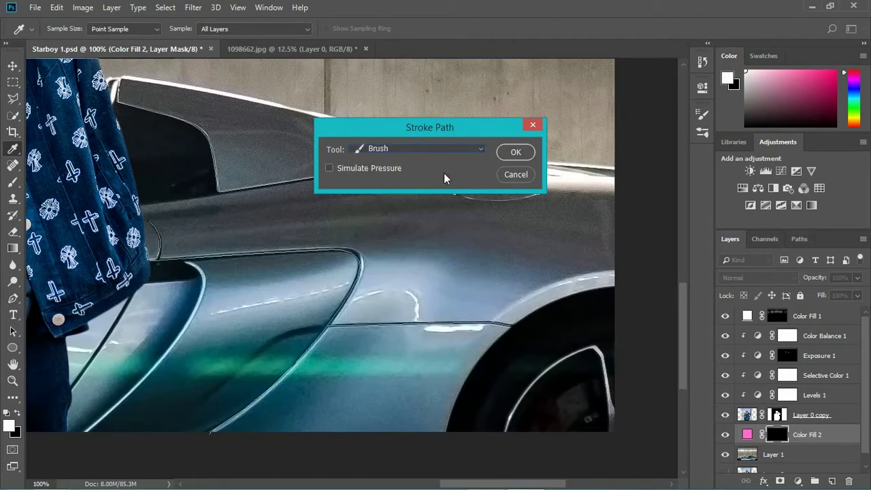
pyautogui.click(513, 150)
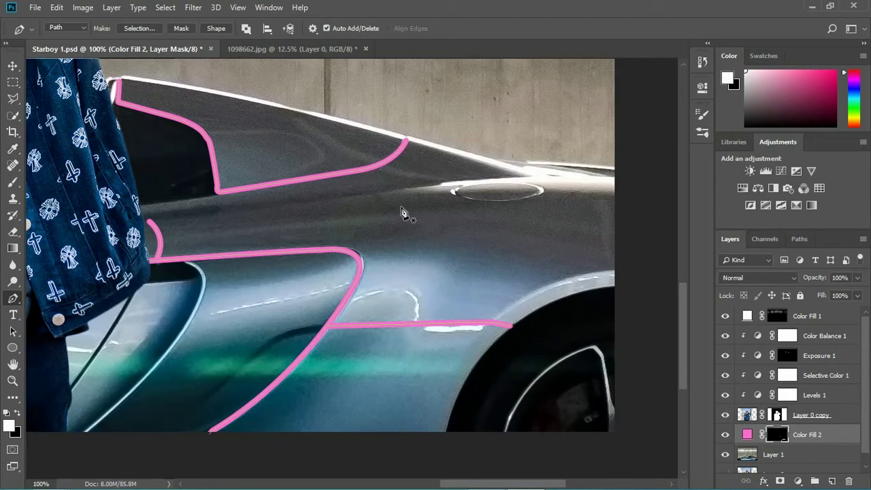
# Step: Trace a closed Pen path around the thin bright edge of the rear wheel's rim
pyautogui.moveTo(561, 385); pyautogui.dragTo(252, 378)
pyautogui.hotkey('ctrl', '+')
pyautogui.hotkey('ctrl', '+')
pyautogui.hotkey('ctrl', '+')
pyautogui.moveTo(422, 121); pyautogui.dragTo(537, 204)
pyautogui.keyDown('alt'); pyautogui.click(273, 274); pyautogui.keyUp('alt')
pyautogui.moveTo(272, 274); pyautogui.dragTo(384, 138)
pyautogui.click(418, 166)
pyautogui.click(420, 178)
pyautogui.click(446, 374)
pyautogui.moveTo(446, 402); pyautogui.dragTo(437, 325)
pyautogui.click(437, 394)
pyautogui.click(472, 398)
pyautogui.click(469, 298)
pyautogui.moveTo(450, 219); pyautogui.dragTo(454, 337)
pyautogui.click(433, 206)
pyautogui.moveTo(363, 168); pyautogui.dragTo(330, 179)
pyautogui.keyDown('alt'); pyautogui.click(364, 168); pyautogui.keyUp('alt')
pyautogui.hotkey('ctrl', '-')
pyautogui.moveTo(108, 453); pyautogui.dragTo(253, 479)
pyautogui.hotkey('ctrl', '-')
pyautogui.hotkey('ctrl', '-')
pyautogui.hotkey('ctrl', '+')
pyautogui.click(303, 340)
pyautogui.hotkey('ctrl', '-')
# Step: Convert the wheel rim path to a selection, fill it with white on the pink fill's mask, and deselect
pyautogui.hotkey('ctrl', 'Return')
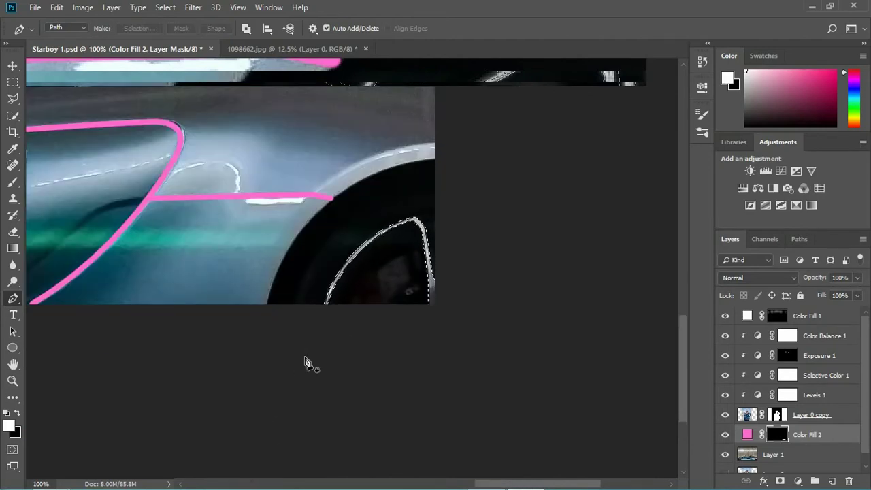
pyautogui.hotkey('alt', 'BackSpace')
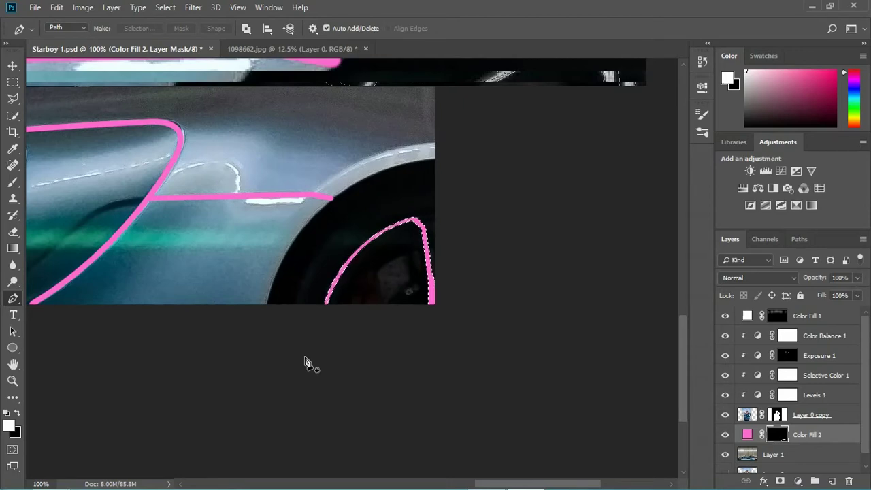
pyautogui.hotkey('ctrl', 'd')
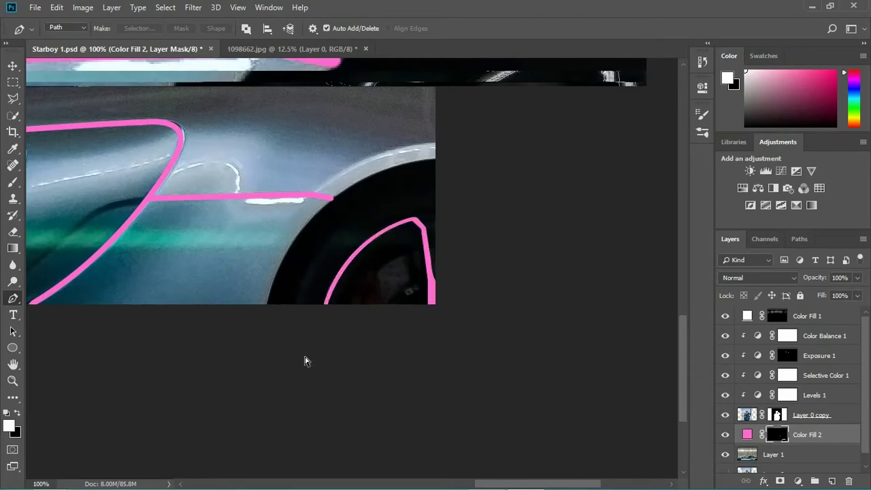
# Step: Add a green Solid Color fill layer with the color 00ff66 directly above the pink fill layer
pyautogui.moveTo(141, 263); pyautogui.dragTo(438, 275)
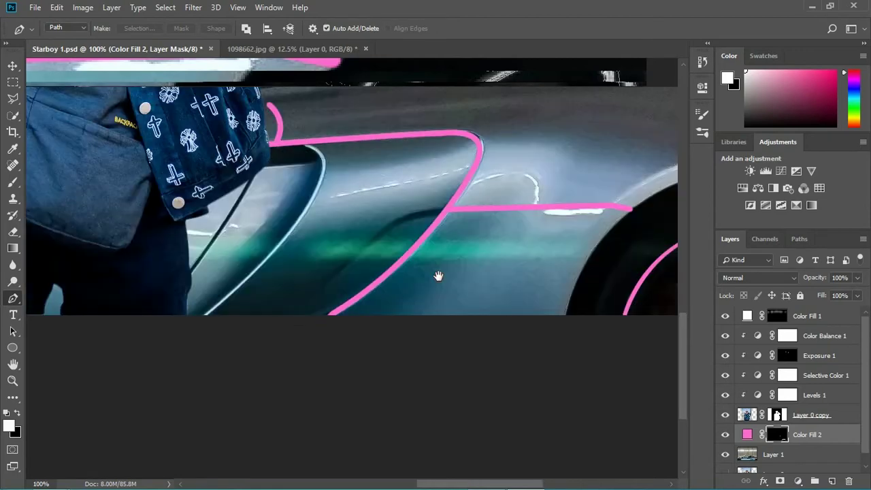
pyautogui.moveTo(498, 247); pyautogui.dragTo(458, 395)
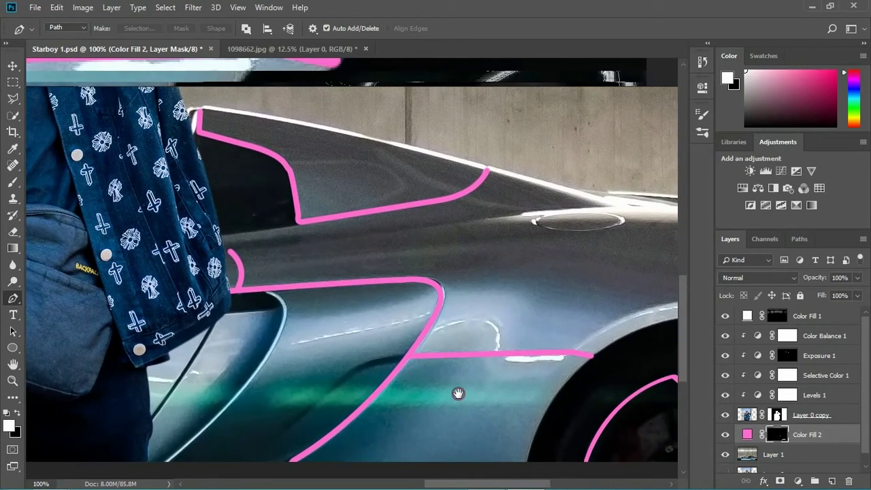
pyautogui.hotkey('ctrl', '-')
pyautogui.hotkey('ctrl', '-')
pyautogui.hotkey('ctrl', '-')
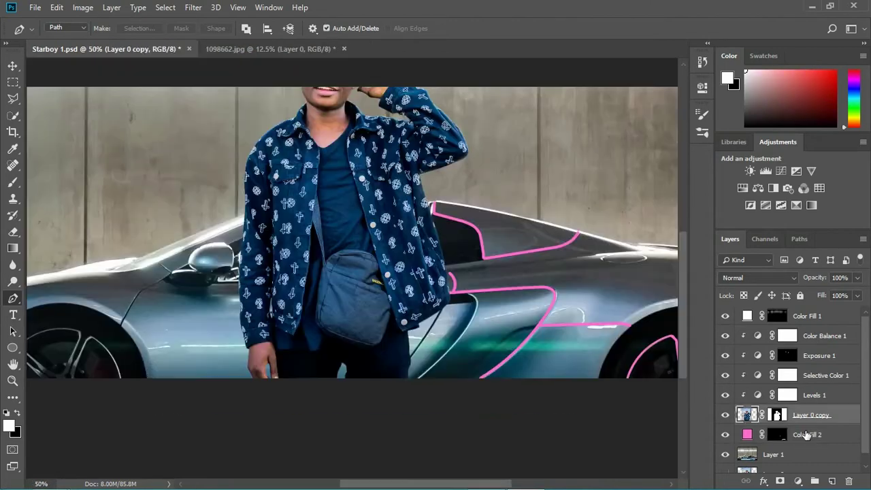
pyautogui.click(806, 435)
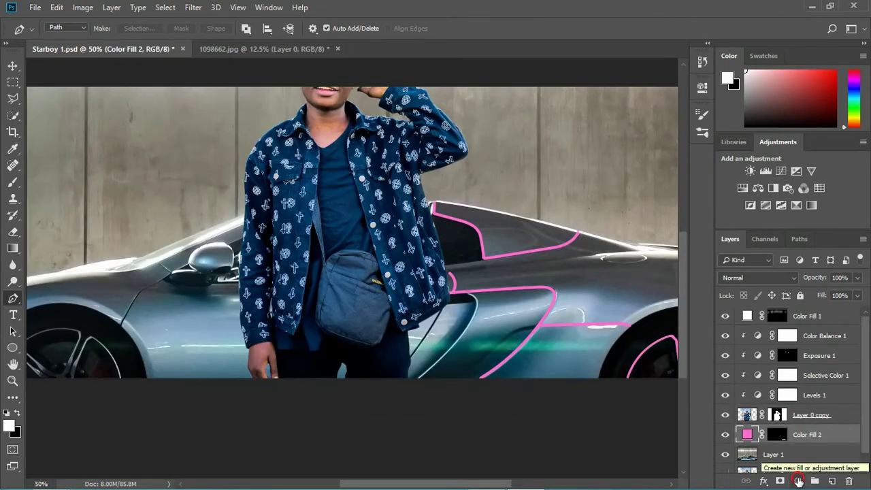
pyautogui.click(799, 481)
pyautogui.click(792, 254)
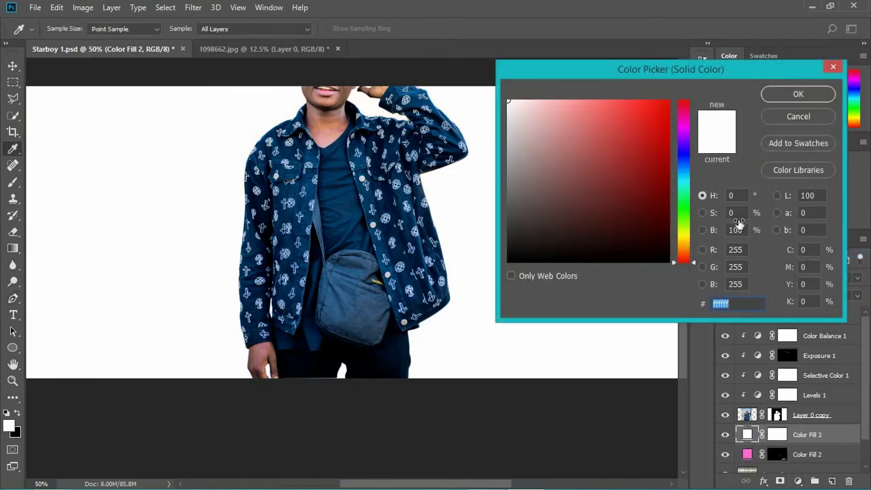
pyautogui.click(683, 193)
pyautogui.moveTo(693, 193); pyautogui.dragTo(693, 198)
pyautogui.click(658, 135)
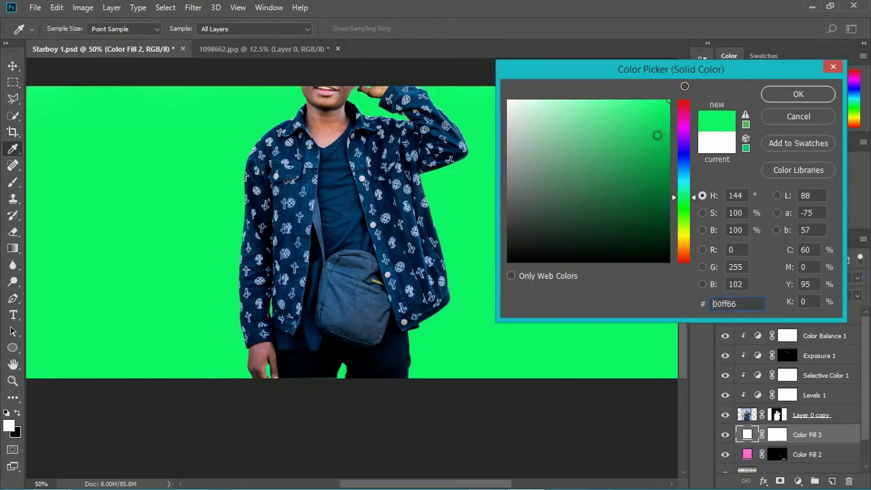
pyautogui.click(796, 93)
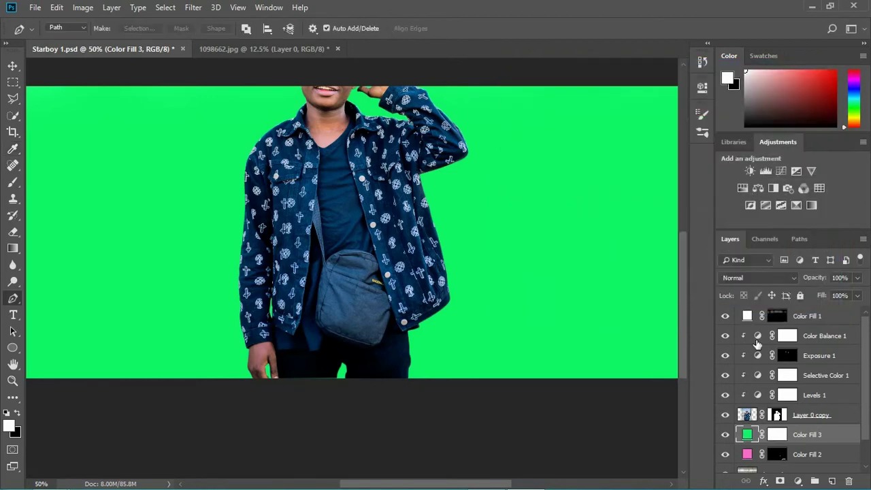
# Step: Lighten the green fill layer's color to 62ffa1 and invert its mask to black
pyautogui.doubleClick(748, 434)
pyautogui.moveTo(588, 100)
pyautogui.mouseDown()
pyautogui.moveTo(616, 91)
pyautogui.moveTo(607, 88)
pyautogui.mouseUp()
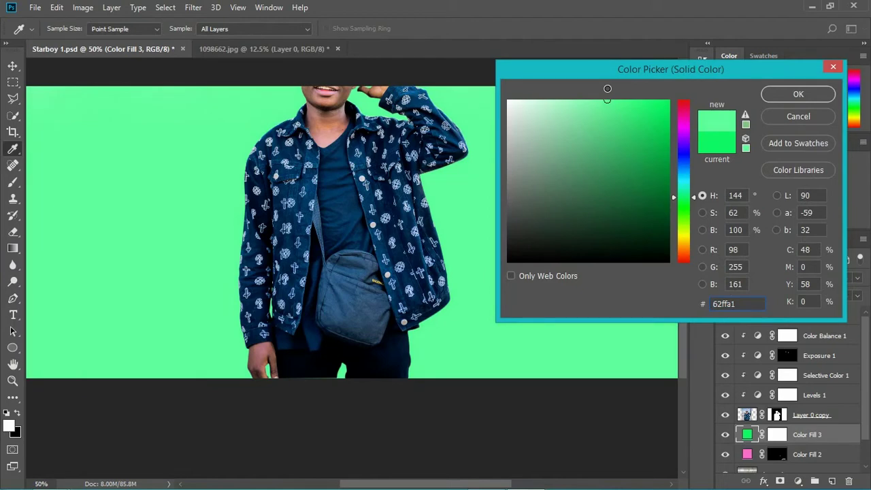
pyautogui.click(798, 95)
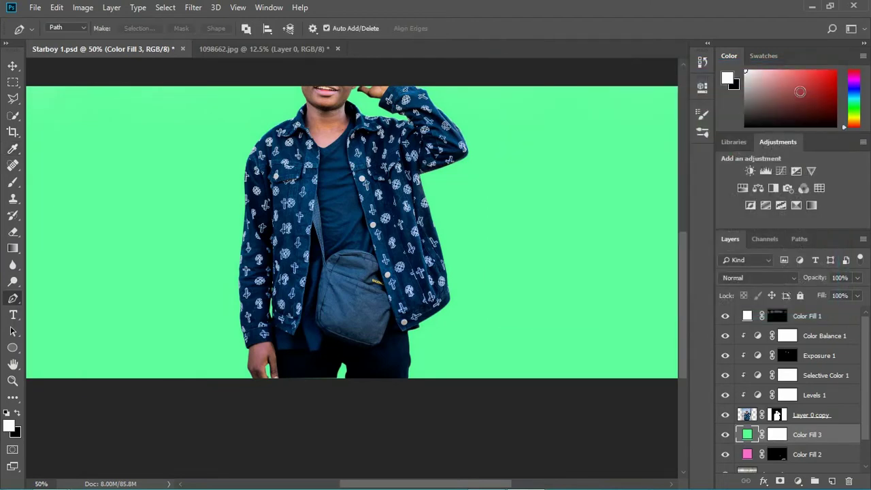
pyautogui.click(778, 438)
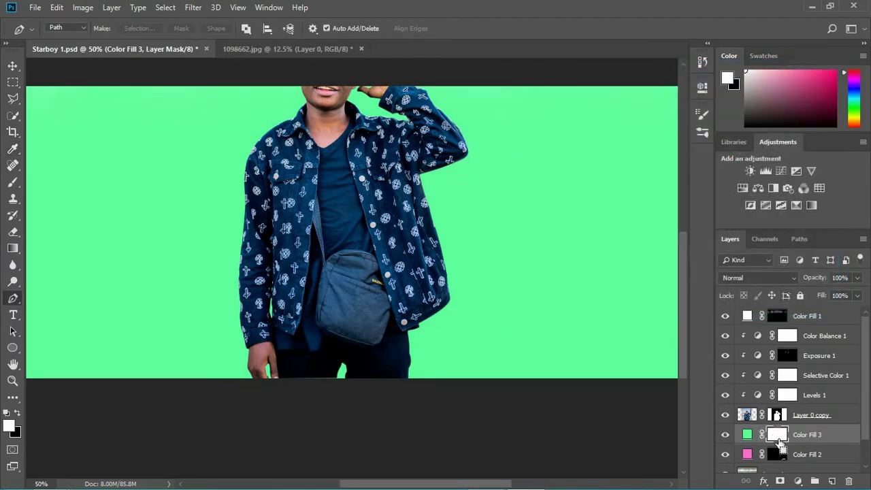
pyautogui.hotkey('ctrl', 'i')
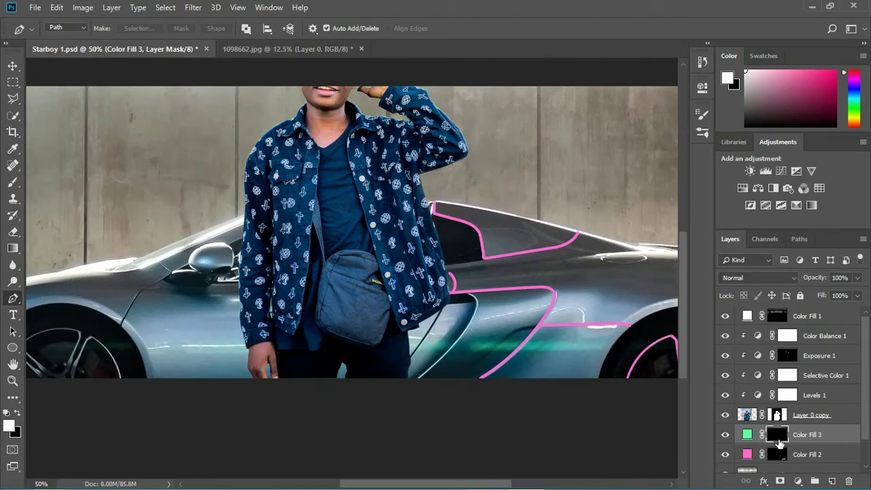
# Step: Trace the body panel seam with a Pen path from the windshield base beside the mirror down to the front wheel arch
pyautogui.hotkey('ctrl', '+')
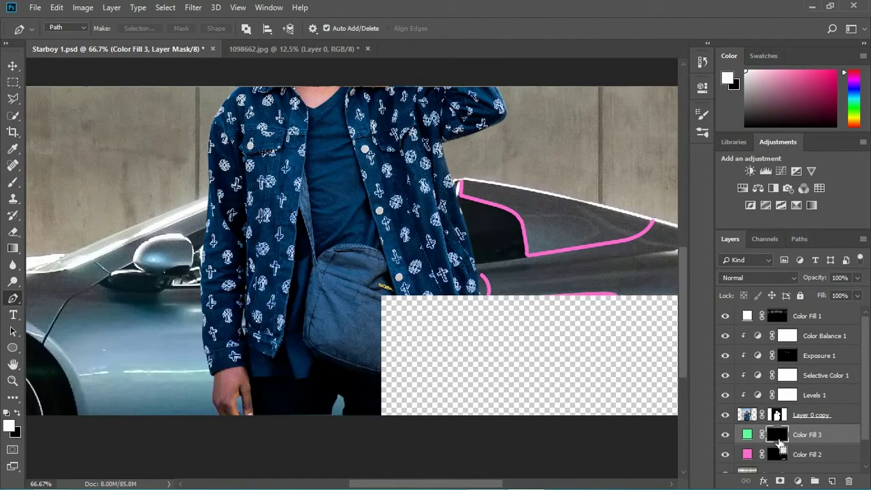
pyautogui.hotkey('ctrl', '+')
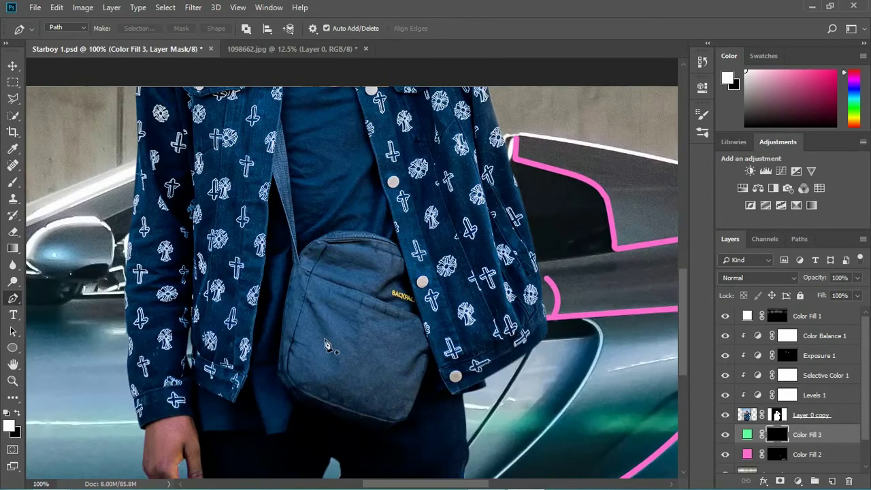
pyautogui.moveTo(140, 288); pyautogui.dragTo(368, 308)
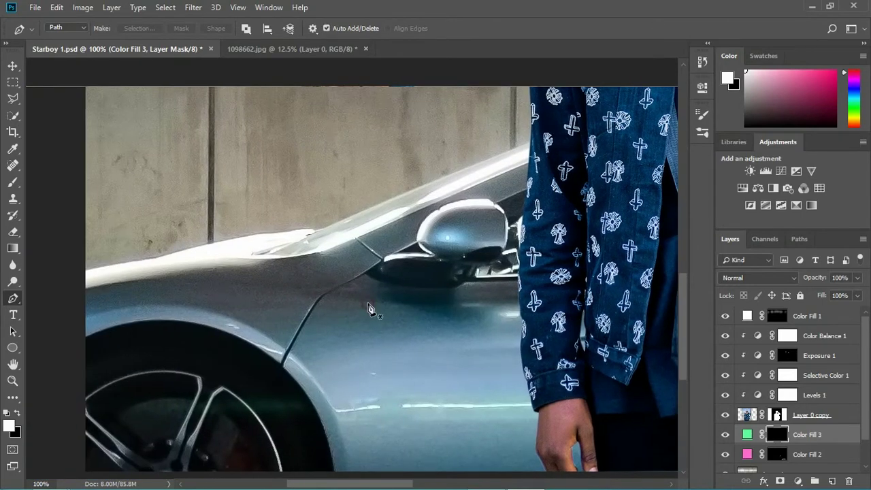
pyautogui.hotkey('ctrl', '+')
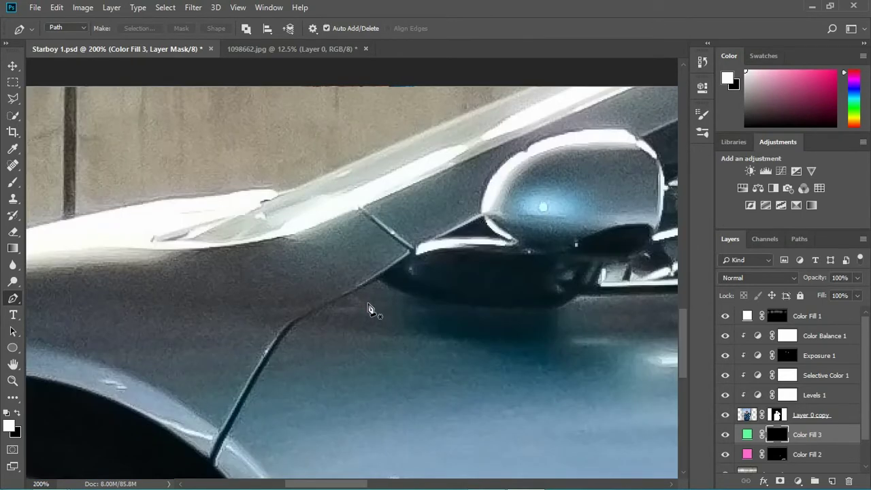
pyautogui.click(363, 210)
pyautogui.click(412, 250)
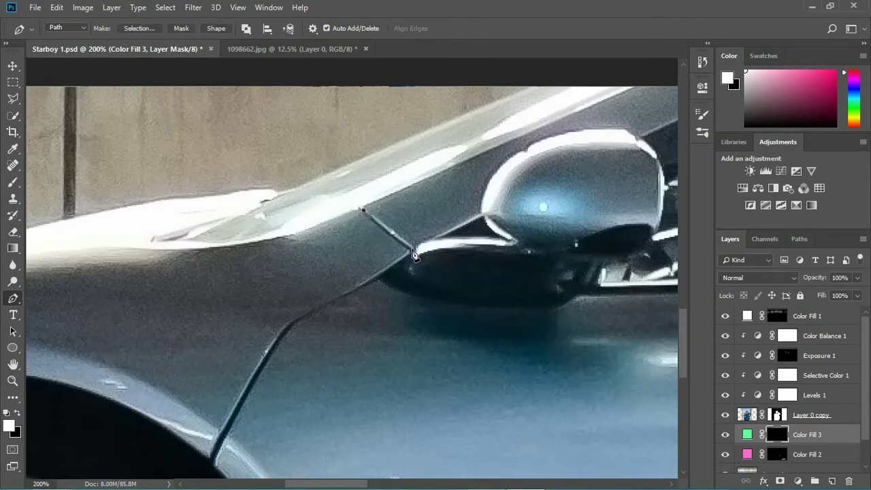
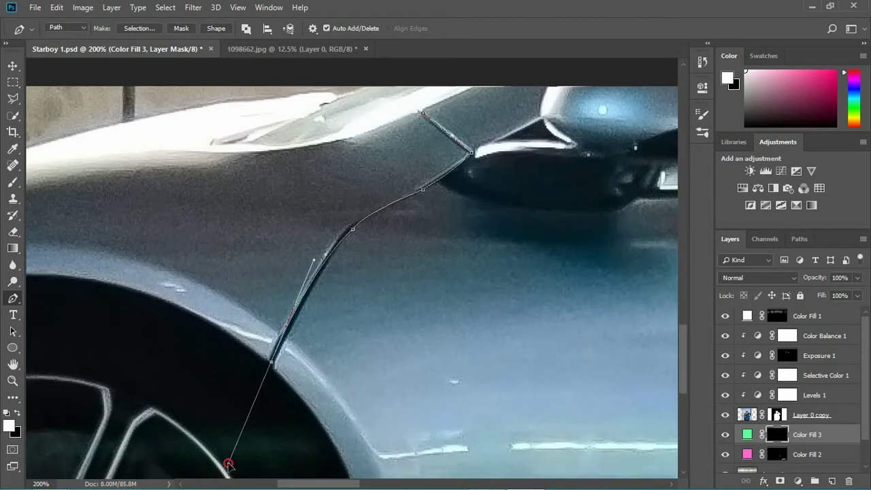
pyautogui.keyDown('alt'); pyautogui.click(273, 363); pyautogui.keyUp('alt')
pyautogui.hotkey('ctrl', '-')
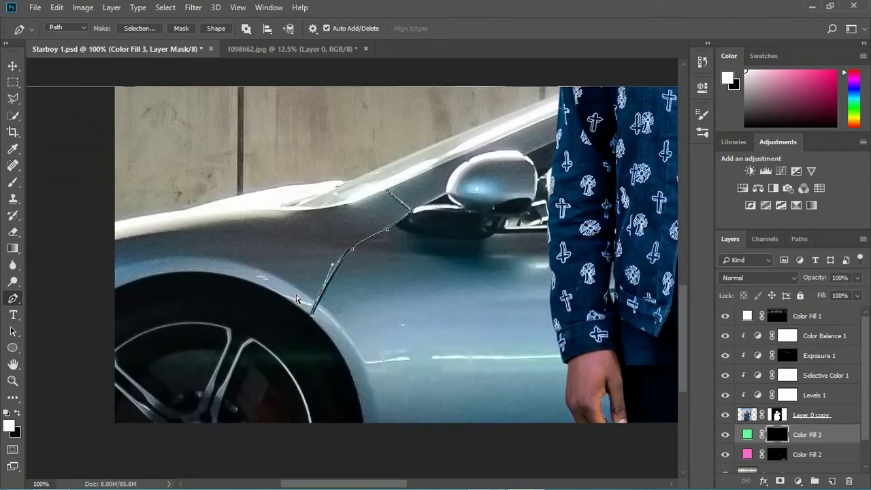
pyautogui.hotkey('ctrl', '+')
pyautogui.hotkey('ctrl', '-')
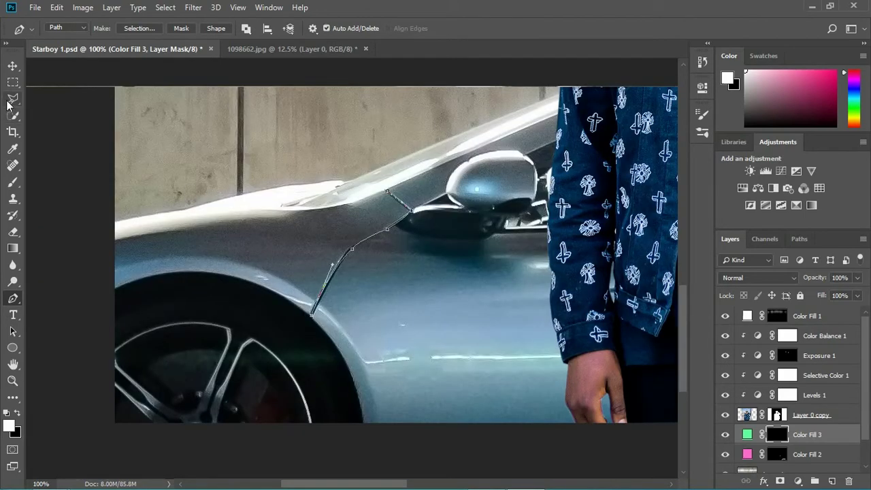
# Step: Stroke the seam path on the green fill's mask with a 6 px hard round Brush, and dismiss the path
pyautogui.click(13, 183)
pyautogui.click(67, 28)
pyautogui.moveTo(72, 66); pyautogui.dragTo(70, 68)
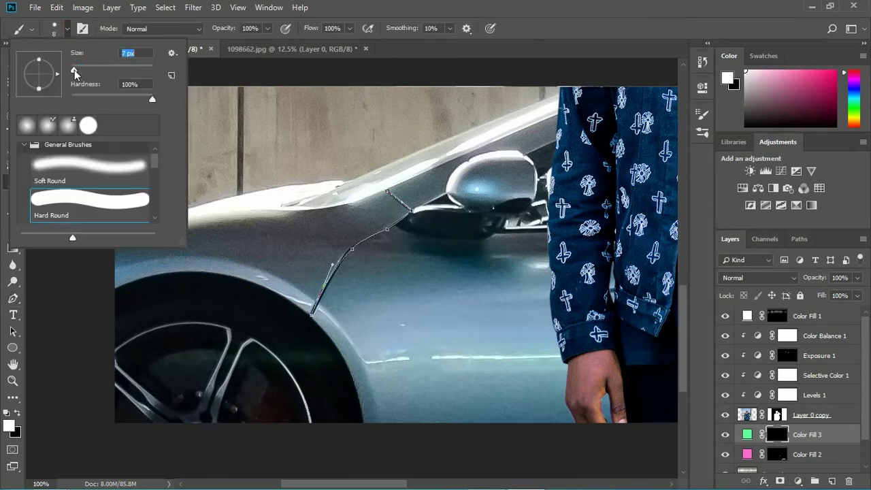
pyautogui.moveTo(74, 71); pyautogui.dragTo(73, 71)
pyautogui.click(441, 46)
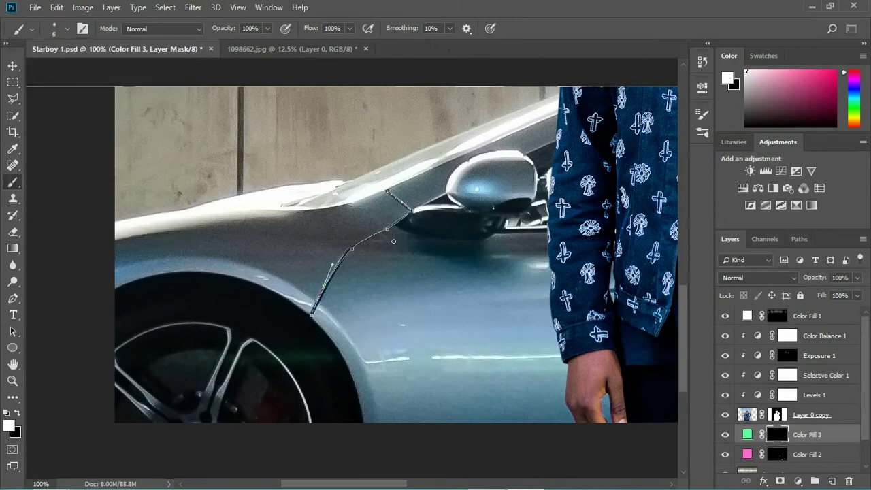
pyautogui.press('p')
pyautogui.rightClick(396, 230)
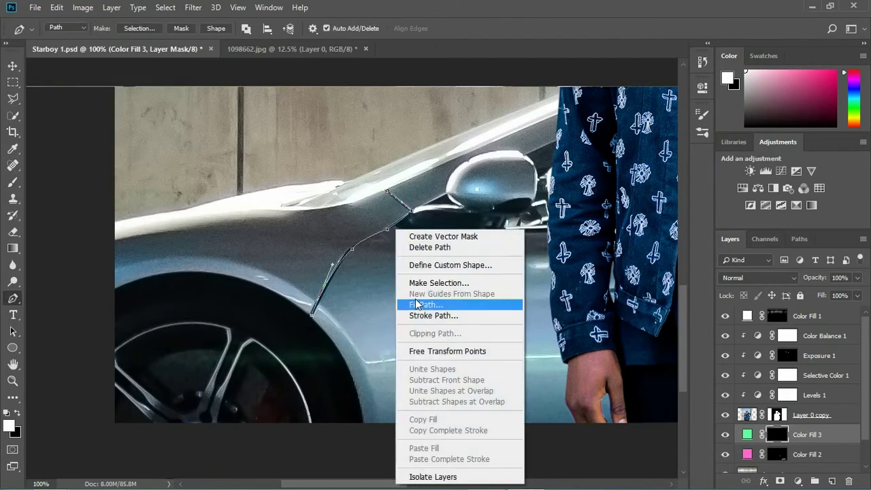
pyautogui.click(418, 316)
pyautogui.press('Return')
pyautogui.press('Return')
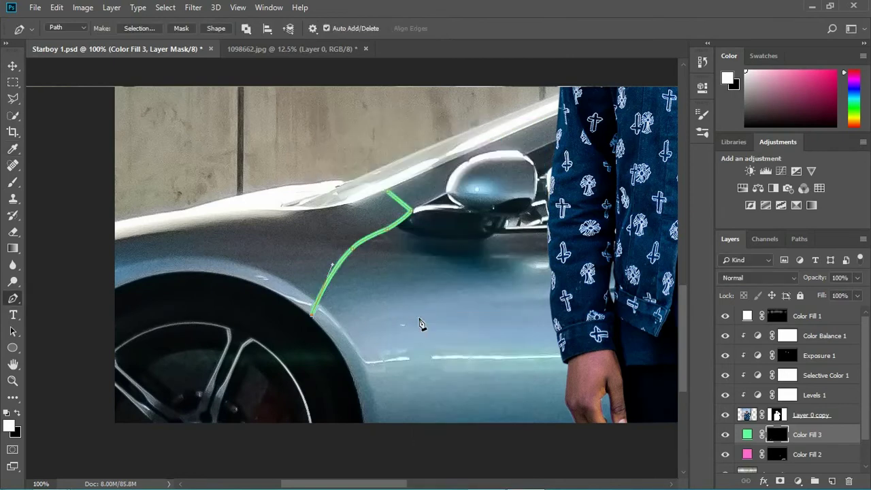
# Step: Start a Pen path on the front wheel, tracing both edges of the right-hand spoke and the thin rim arc beside it
pyautogui.scroll(1, 242, 330)
pyautogui.moveTo(242, 329); pyautogui.dragTo(346, 210)
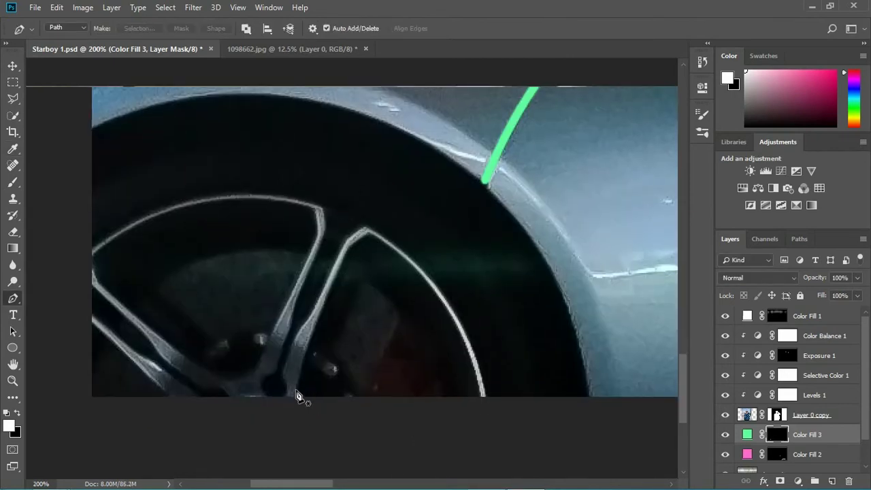
pyautogui.click(295, 394)
pyautogui.click(315, 330)
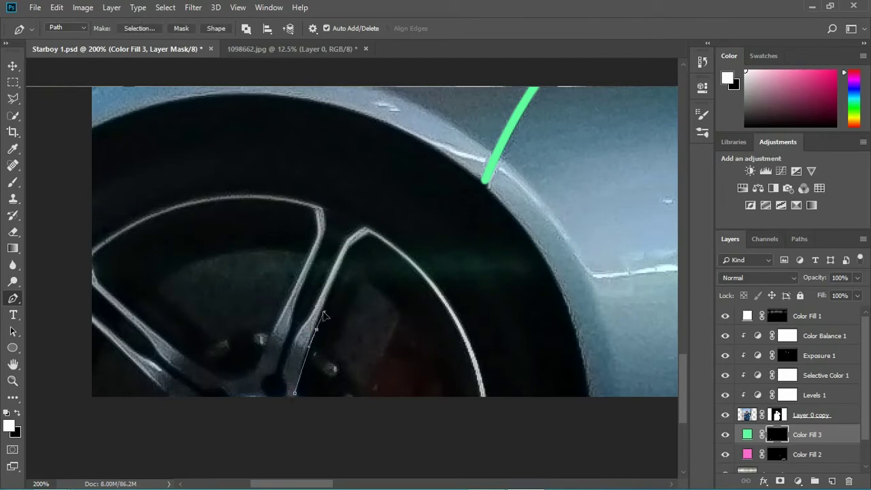
pyautogui.hotkey('ctrl', '+')
pyautogui.click(342, 246)
pyautogui.click(375, 219)
pyautogui.click(348, 237)
pyautogui.click(377, 216)
pyautogui.moveTo(459, 297); pyautogui.dragTo(399, 230)
pyautogui.hotkey('ctrl', '-')
pyautogui.moveTo(444, 351); pyautogui.dragTo(459, 469)
pyautogui.click(449, 351)
pyautogui.hotkey('ctrl', '+')
pyautogui.hotkey('ctrl', '-')
pyautogui.moveTo(288, 175); pyautogui.dragTo(181, 122)
pyautogui.keyDown('alt'); pyautogui.click(288, 175); pyautogui.keyUp('alt')
pyautogui.click(270, 188)
pyautogui.click(261, 205)
pyautogui.click(239, 257)
pyautogui.hotkey('ctrl', '+')
pyautogui.hotkey('ctrl', '+')
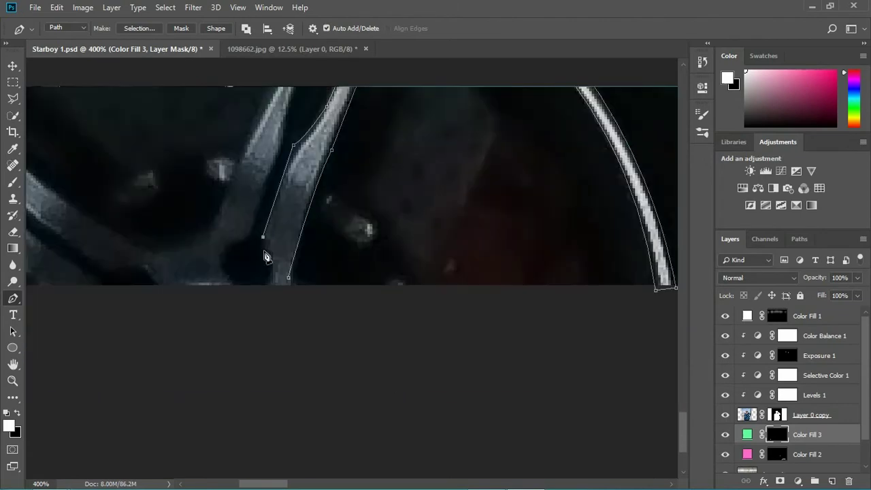
# Step: Continue the wheel path around the small dark gap at the hub and up to the neighboring spoke
pyautogui.scroll(-3, 263, 279)
pyautogui.moveTo(260, 288); pyautogui.dragTo(240, 299)
pyautogui.keyDown('alt'); pyautogui.click(260, 288); pyautogui.keyUp('alt')
pyautogui.click(237, 286)
pyautogui.moveTo(229, 252); pyautogui.dragTo(256, 240)
pyautogui.keyDown('alt'); pyautogui.click(229, 252); pyautogui.keyUp('alt')
pyautogui.keyDown('alt'); pyautogui.click(248, 242); pyautogui.keyUp('alt')
pyautogui.moveTo(274, 171); pyautogui.dragTo(244, 264)
pyautogui.click(256, 236)
pyautogui.moveTo(268, 185); pyautogui.dragTo(286, 163)
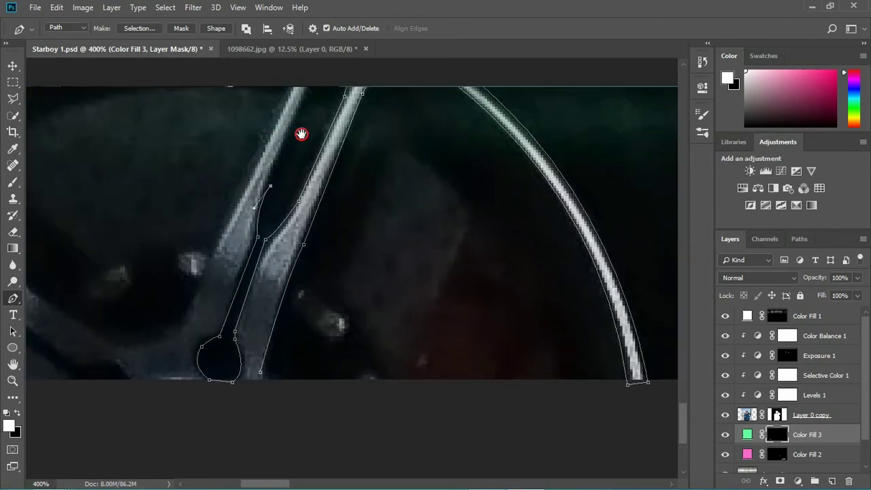
# Step: Extend the wheel path up the second spoke and along the outer edge of the upper rim arc to the photo's edge
pyautogui.keyDown('alt'); pyautogui.click(268, 185); pyautogui.keyUp('alt')
pyautogui.moveTo(290, 133); pyautogui.dragTo(209, 273)
pyautogui.click(241, 187)
pyautogui.moveTo(234, 214); pyautogui.dragTo(243, 284)
pyautogui.moveTo(251, 211); pyautogui.dragTo(328, 223)
pyautogui.hotkey('ctrl', 'z')
pyautogui.click(251, 214)
pyautogui.click(337, 223)
pyautogui.moveTo(136, 286); pyautogui.dragTo(449, 218)
pyautogui.hotkey('ctrl', '-')
pyautogui.hotkey('ctrl', 'z')
pyautogui.moveTo(275, 259); pyautogui.dragTo(152, 358)
pyautogui.keyDown('alt'); pyautogui.click(271, 256); pyautogui.keyUp('alt')
pyautogui.click(272, 288)
pyautogui.click(326, 341)
# Step: Trace the remaining left-hand spokes and the gap between them, and close the wheel outline below the hub
pyautogui.hotkey('ctrl', '+')
pyautogui.hotkey('ctrl', '+')
pyautogui.moveTo(304, 256); pyautogui.dragTo(316, 270)
pyautogui.keyDown('alt'); pyautogui.click(304, 256); pyautogui.keyUp('alt')
pyautogui.click(391, 325)
pyautogui.moveTo(442, 336); pyautogui.dragTo(447, 360)
pyautogui.keyDown('alt'); pyautogui.click(442, 335); pyautogui.keyUp('alt')
pyautogui.click(391, 336)
pyautogui.click(291, 264)
pyautogui.moveTo(254, 239); pyautogui.dragTo(358, 283)
pyautogui.click(272, 205)
pyautogui.click(272, 232)
pyautogui.click(432, 379)
pyautogui.moveTo(555, 398); pyautogui.dragTo(345, 355)
pyautogui.click(268, 340)
pyautogui.click(454, 353)
pyautogui.click(472, 326)
pyautogui.moveTo(300, 266); pyautogui.dragTo(390, 444)
# Step: Trace a closed inner Pen path around the large dark opening between the upper rim arc and its two spokes
pyautogui.click(161, 229)
pyautogui.hotkey('ctrl', '-')
pyautogui.hotkey('ctrl', '-')
pyautogui.moveTo(474, 204); pyautogui.dragTo(604, 245)
pyautogui.keyDown('alt'); pyautogui.click(475, 204); pyautogui.keyUp('alt')
pyautogui.click(477, 226)
pyautogui.click(418, 360)
pyautogui.moveTo(379, 365); pyautogui.dragTo(367, 354)
pyautogui.keyDown('alt'); pyautogui.click(379, 366); pyautogui.keyUp('alt')
pyautogui.moveTo(262, 275); pyautogui.dragTo(259, 268)
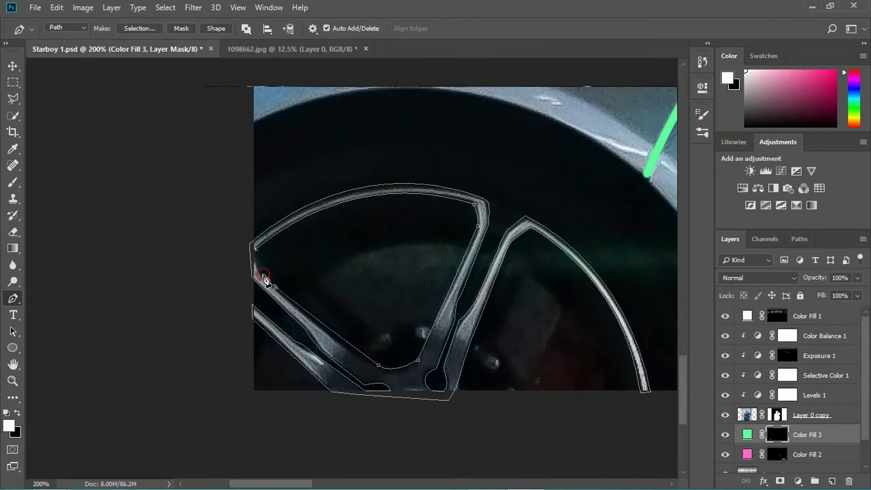
pyautogui.click(257, 249)
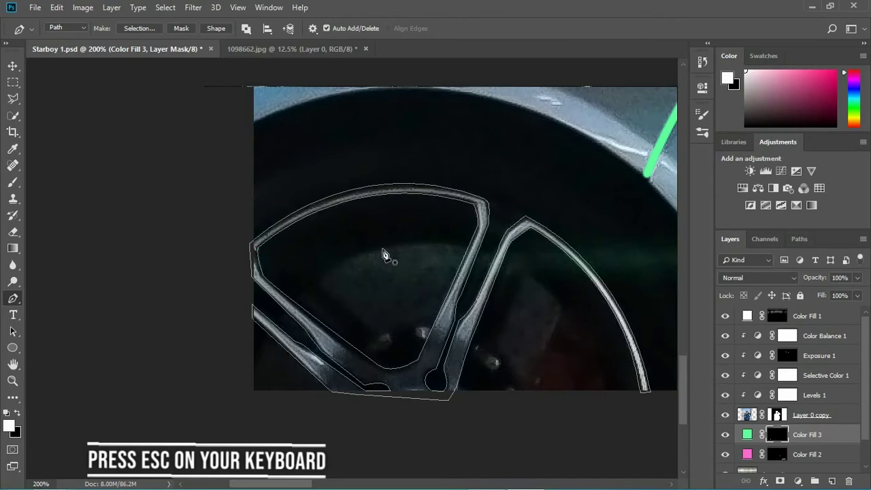
# Step: Convert the wheel paths to a selection, fill it with white on the green fill's mask, and deselect
pyautogui.hotkey('ctrl', 'Return')
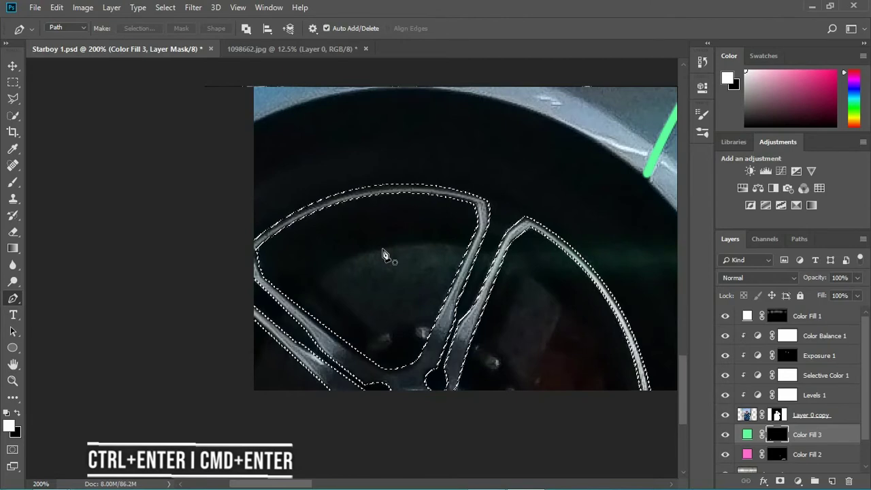
pyautogui.hotkey('ctrl', '+')
pyautogui.hotkey('ctrl', '-')
pyautogui.hotkey('ctrl', '-')
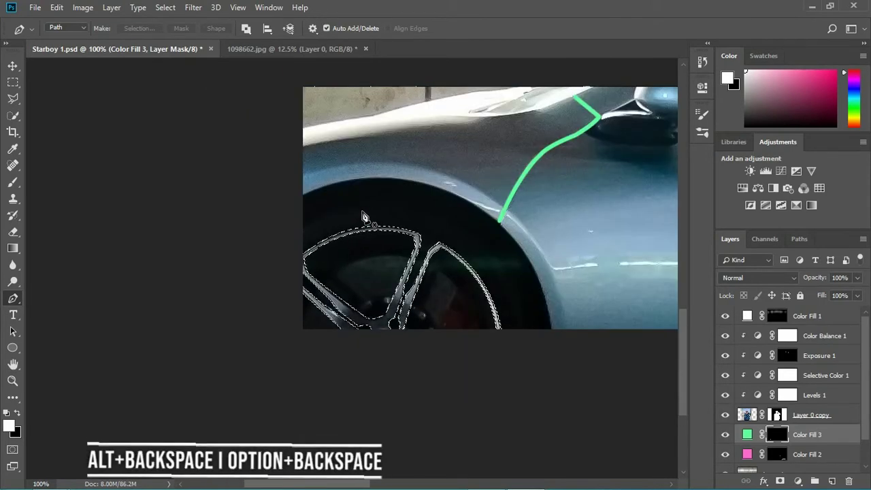
pyautogui.hotkey('alt', 'BackSpace')
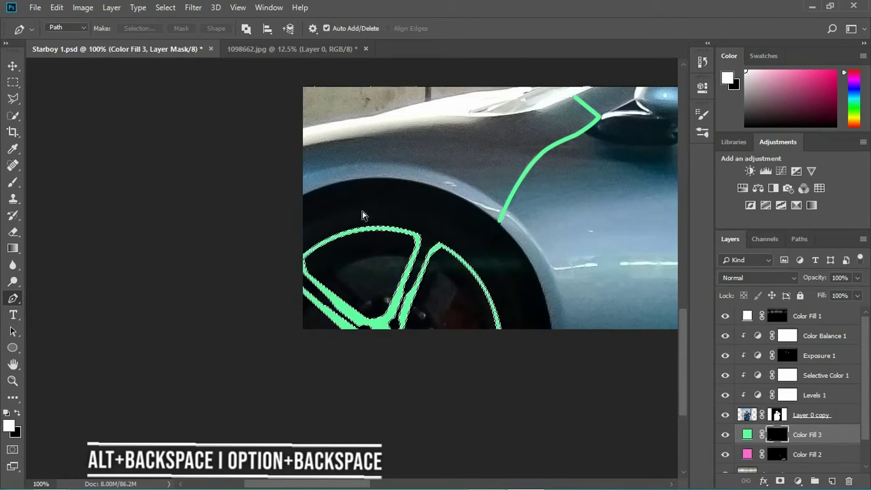
pyautogui.hotkey('ctrl', '-')
pyautogui.hotkey('ctrl', '-')
pyautogui.hotkey('ctrl', '-')
pyautogui.hotkey('ctrl', '-')
pyautogui.hotkey('ctrl', '+')
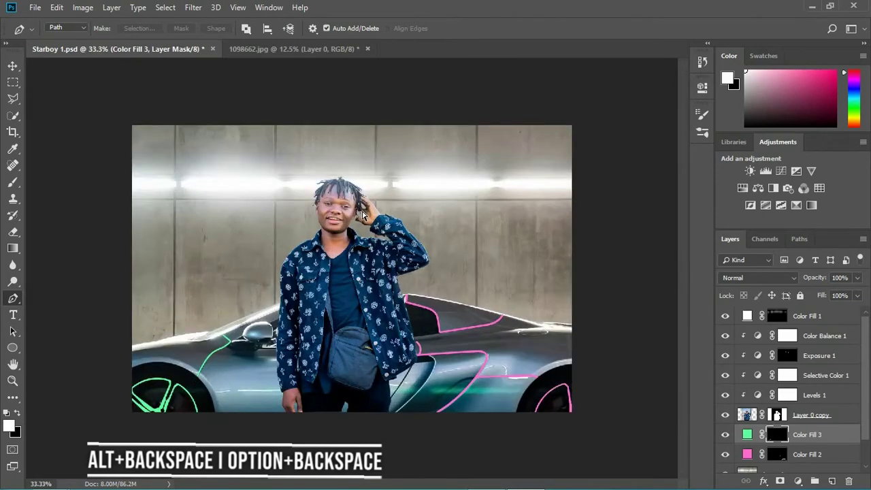
pyautogui.hotkey('ctrl', '+')
pyautogui.hotkey('ctrl', '-')
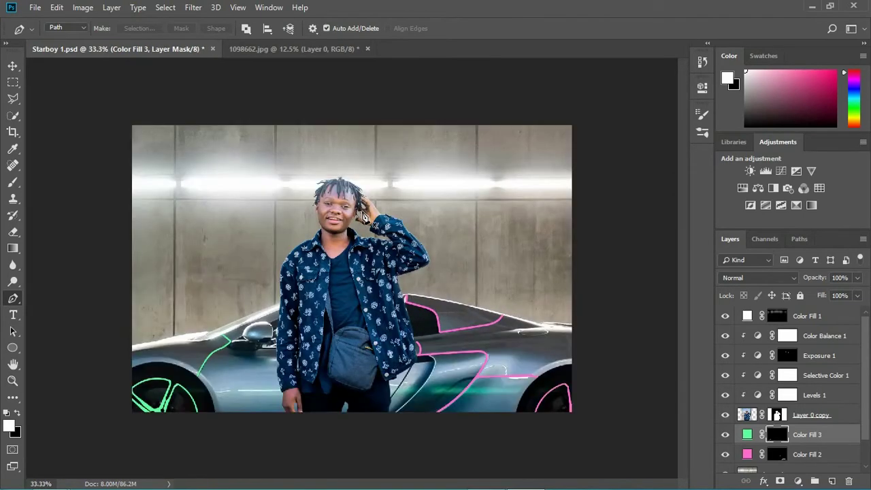
# Step: Add an Outer Glow to the green fill layer and set the glow color to 00ff66
pyautogui.click(797, 439)
pyautogui.rightClick(798, 443)
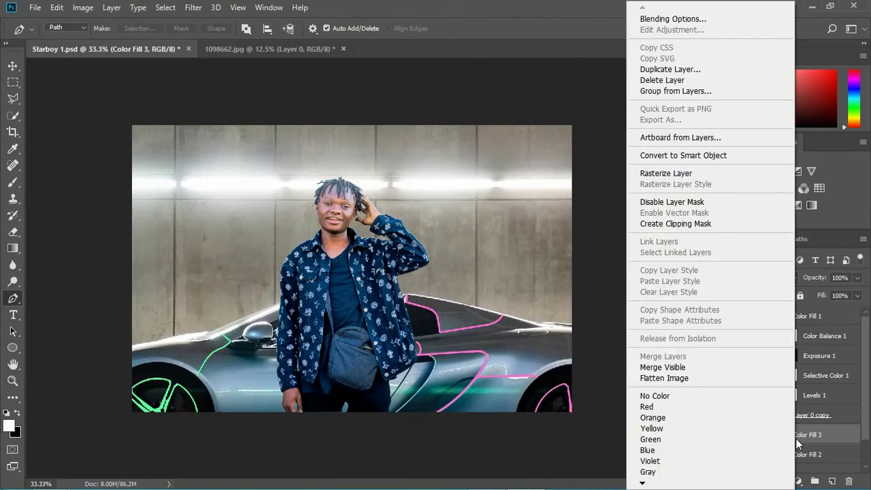
pyautogui.click(683, 20)
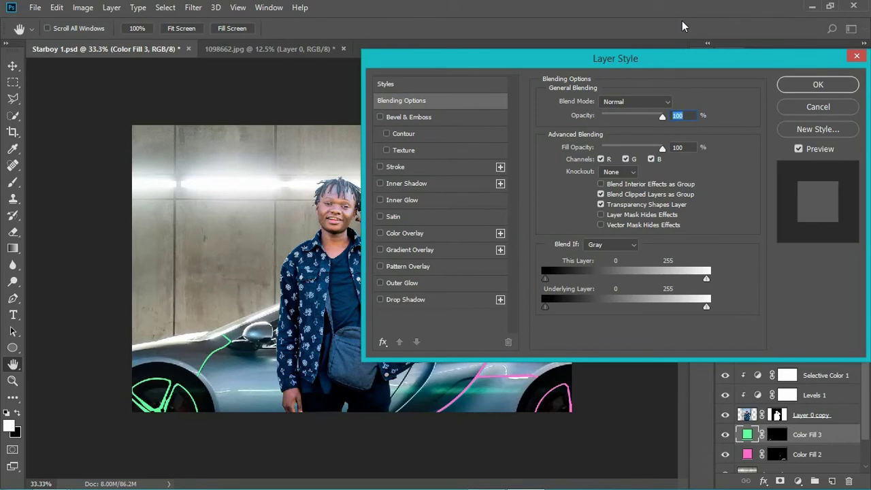
pyautogui.hotkey('ctrl', '+')
pyautogui.hotkey('ctrl', '+')
pyautogui.moveTo(192, 352); pyautogui.dragTo(335, 265)
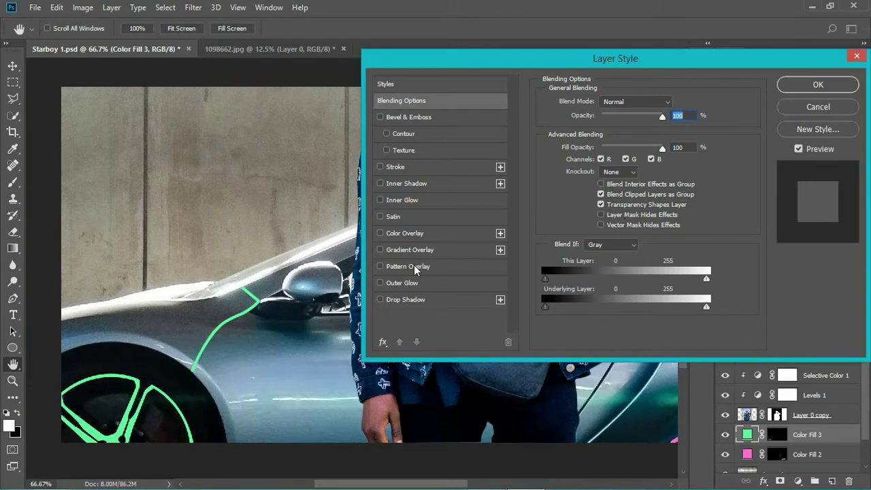
pyautogui.click(400, 283)
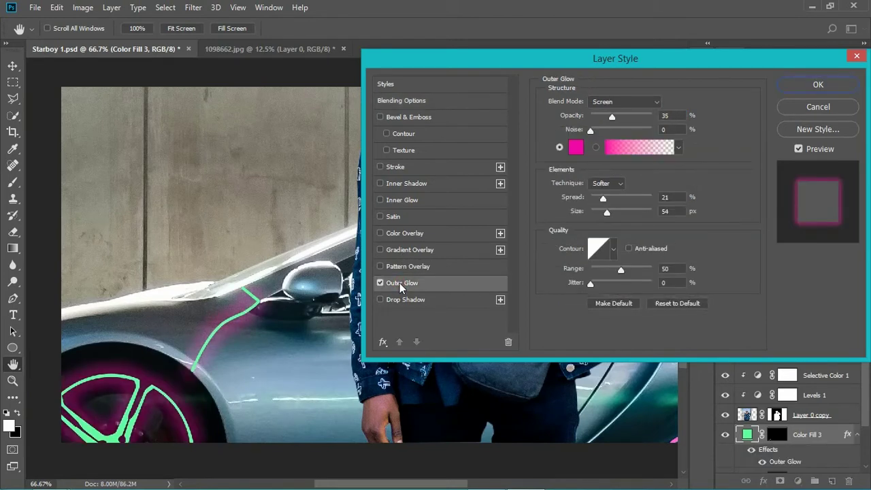
pyautogui.click(576, 150)
pyautogui.click(684, 204)
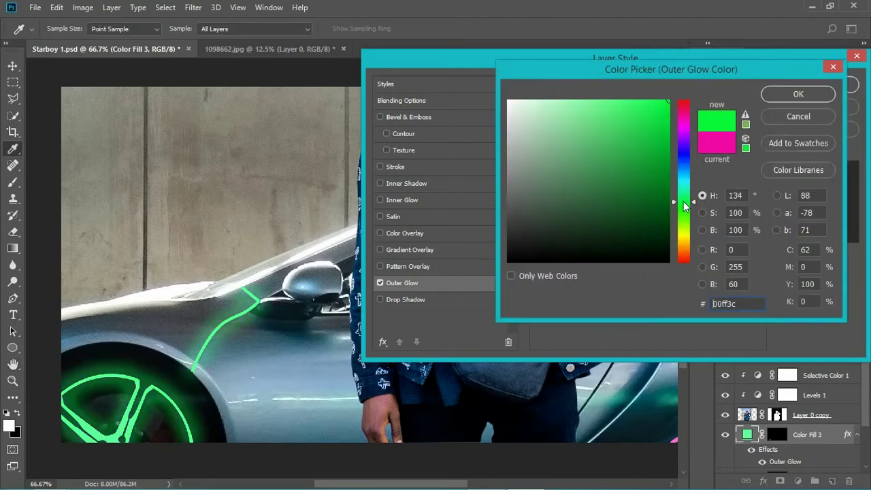
pyautogui.moveTo(692, 204); pyautogui.dragTo(692, 197)
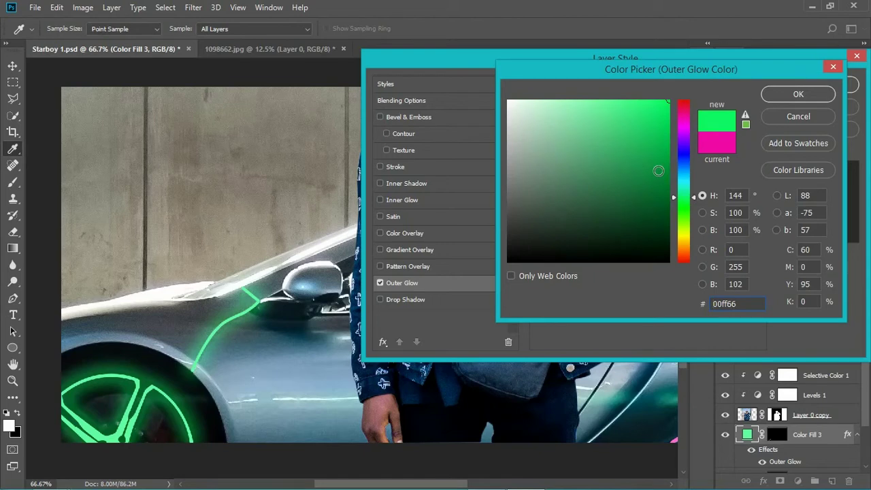
pyautogui.click(780, 95)
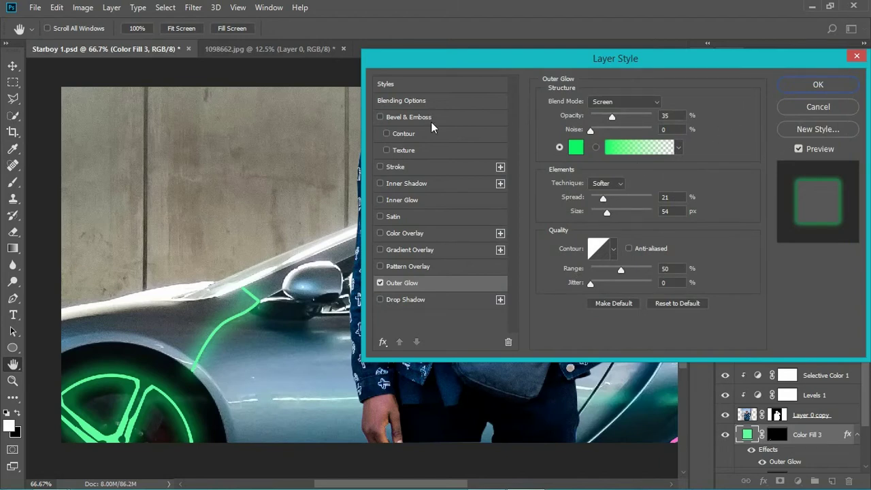
# Step: Add a 3 px Inner Bevel to the green fill layer with the light angle at 41° and altitude at 42°
pyautogui.click(408, 117)
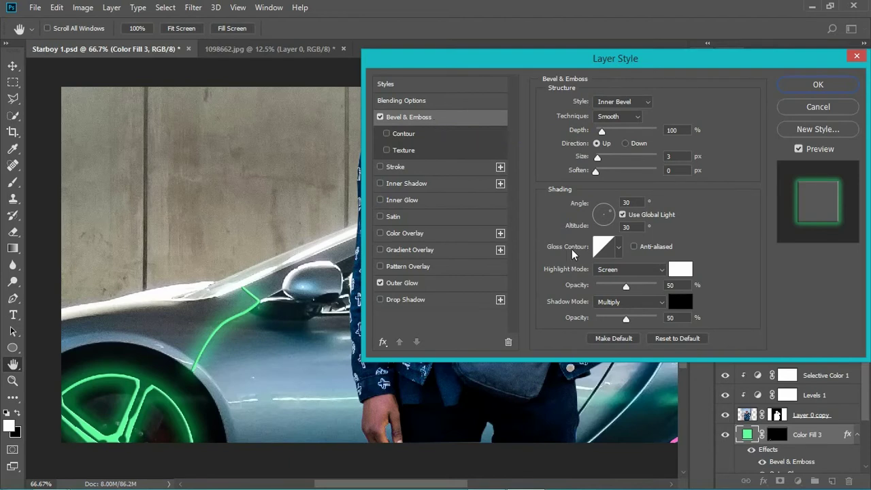
pyautogui.hotkey('ctrl', '+')
pyautogui.click(609, 214)
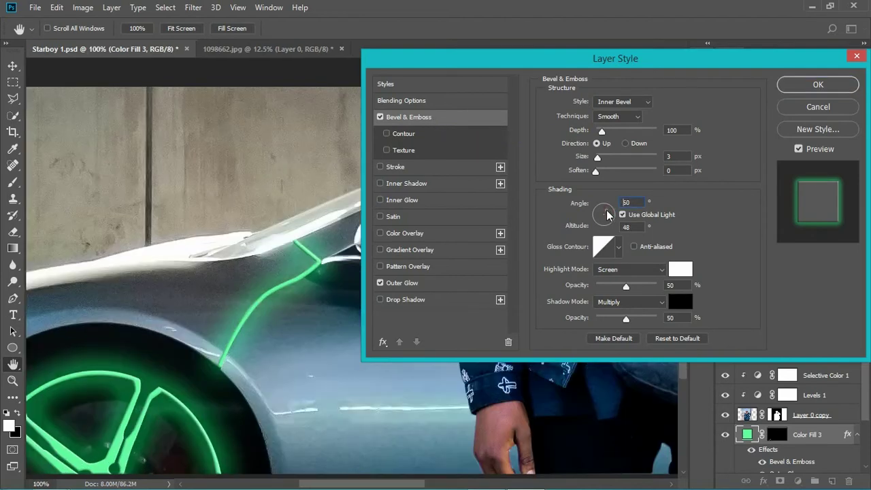
pyautogui.click(608, 215)
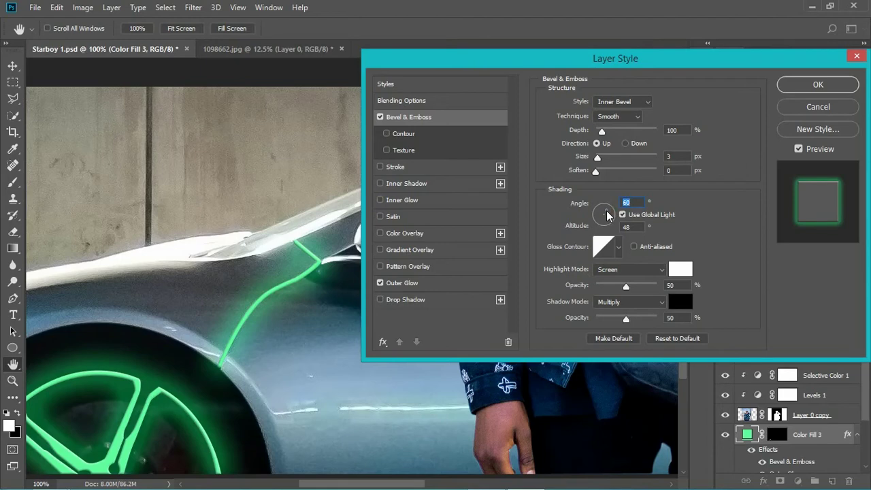
pyautogui.click(609, 215)
pyautogui.hotkey('ctrl', '-')
pyautogui.hotkey('ctrl', '-')
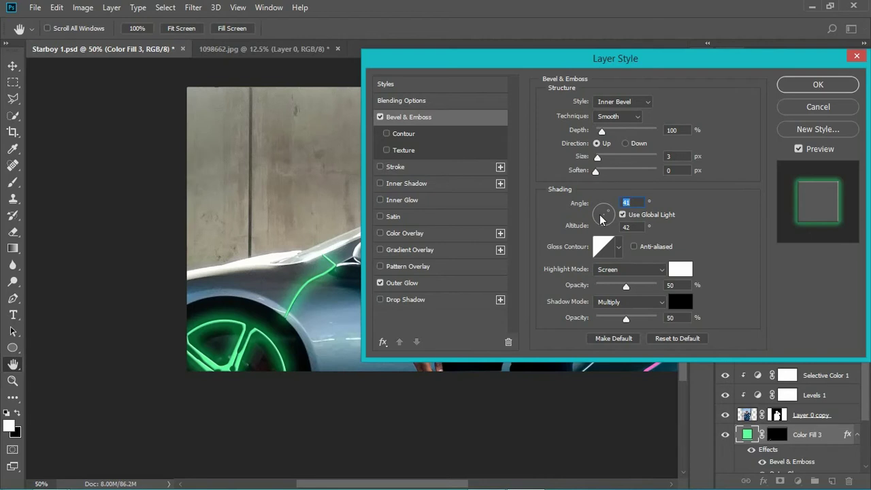
pyautogui.click(807, 85)
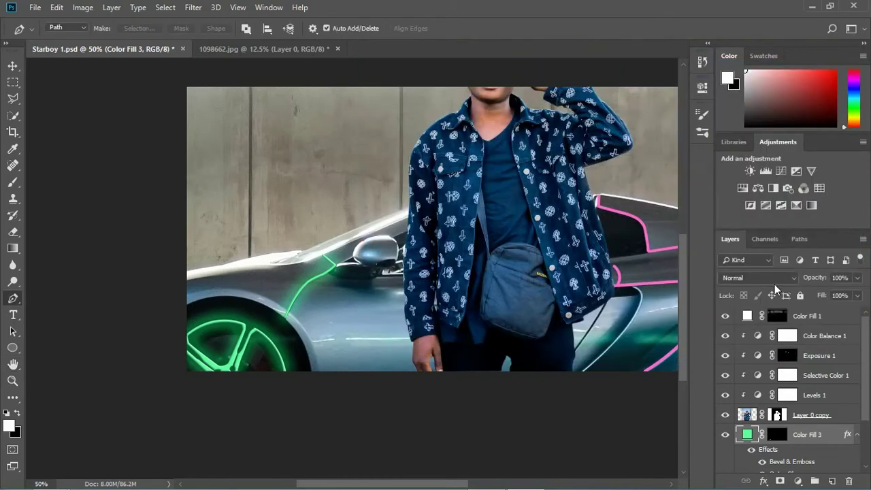
# Step: Give the pink fill layer a Bevel & Emboss and a magenta Outer Glow
pyautogui.moveTo(470, 483); pyautogui.dragTo(534, 483)
pyautogui.scroll(-2, 783, 441)
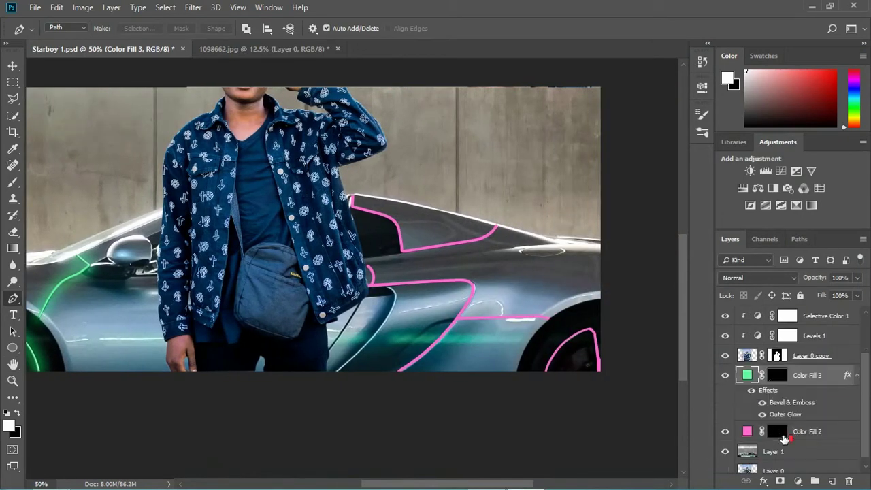
pyautogui.click(774, 436)
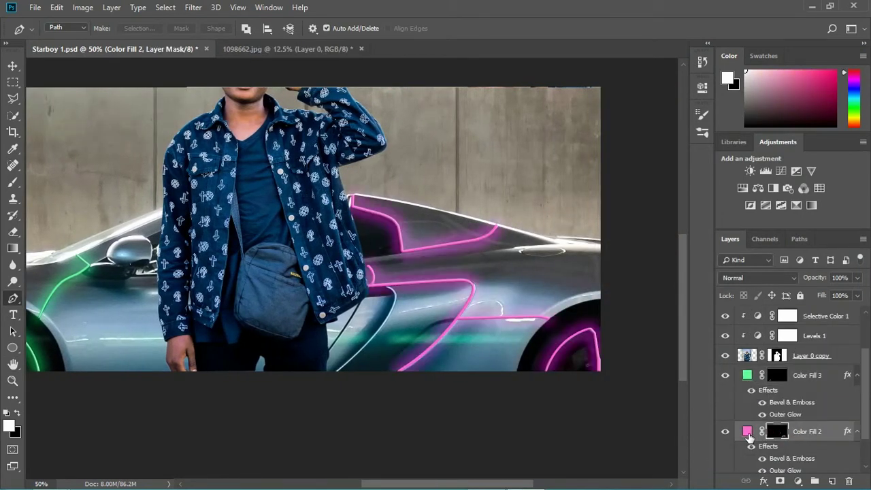
# Step: Lighten the pink neon fill's color to ffb1e6
pyautogui.doubleClick(748, 435)
pyautogui.moveTo(579, 102); pyautogui.dragTo(556, 103)
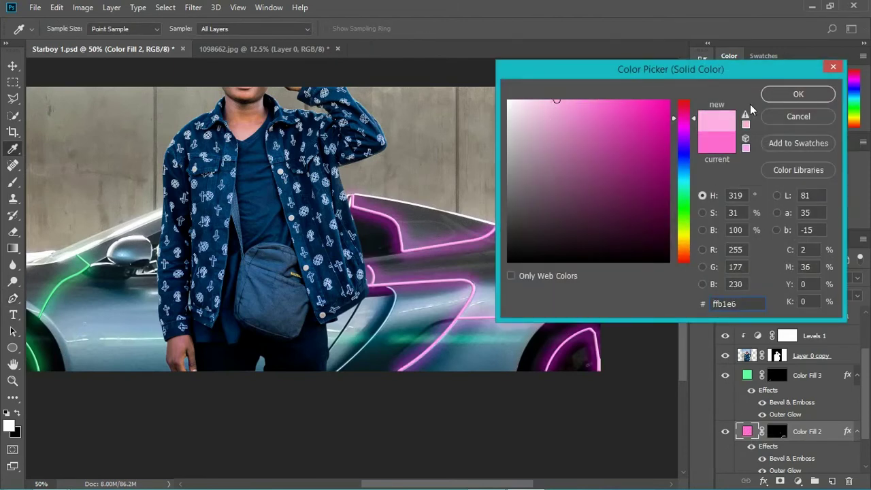
pyautogui.click(774, 92)
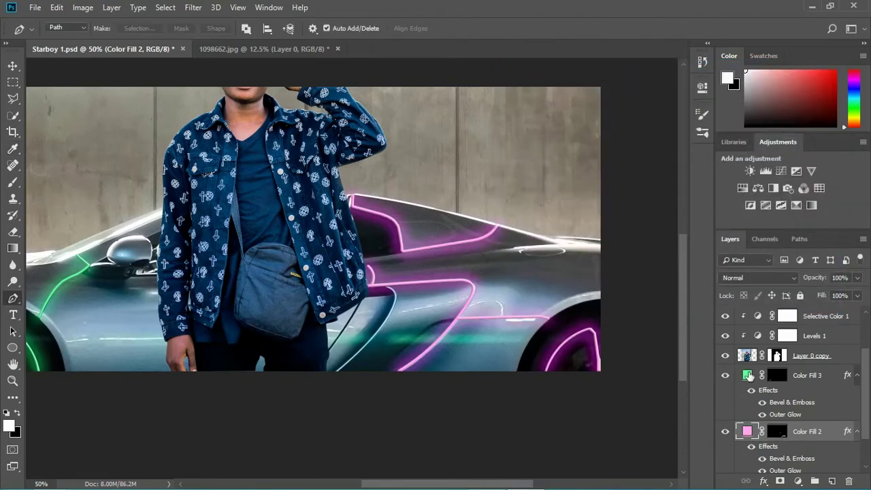
# Step: Lighten the green neon fill's color to 96ffc0
pyautogui.doubleClick(748, 376)
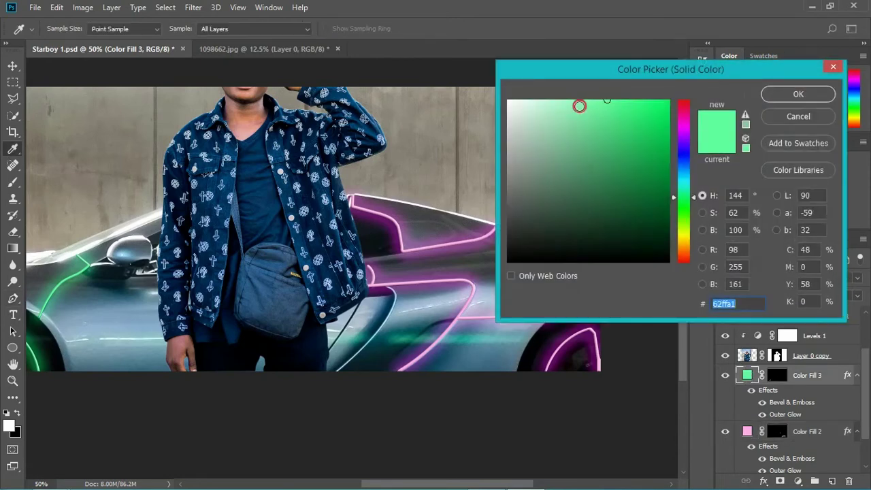
pyautogui.moveTo(581, 107); pyautogui.dragTo(573, 97)
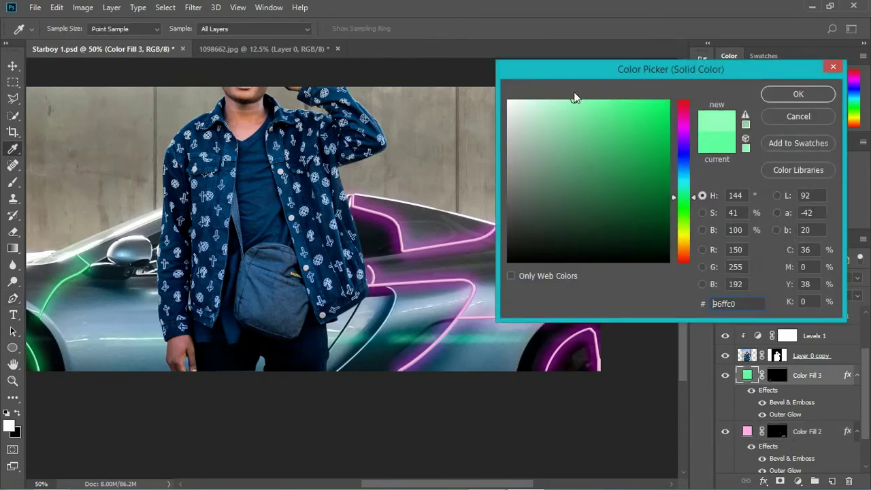
pyautogui.click(798, 95)
pyautogui.press('p')
pyautogui.hotkey('ctrl', '-')
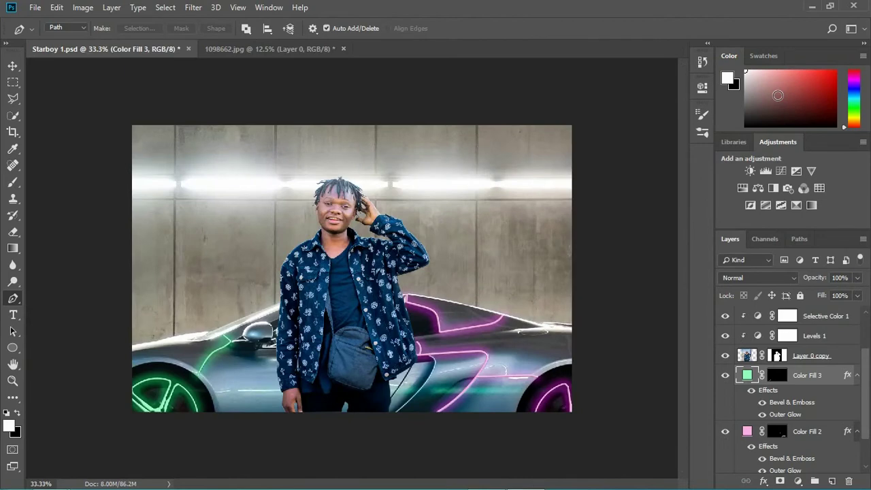
# Step: Add a Solid Color fill layer in magenta ff00d8 above the top white fill layer
pyautogui.scroll(3, 817, 304)
pyautogui.click(815, 318)
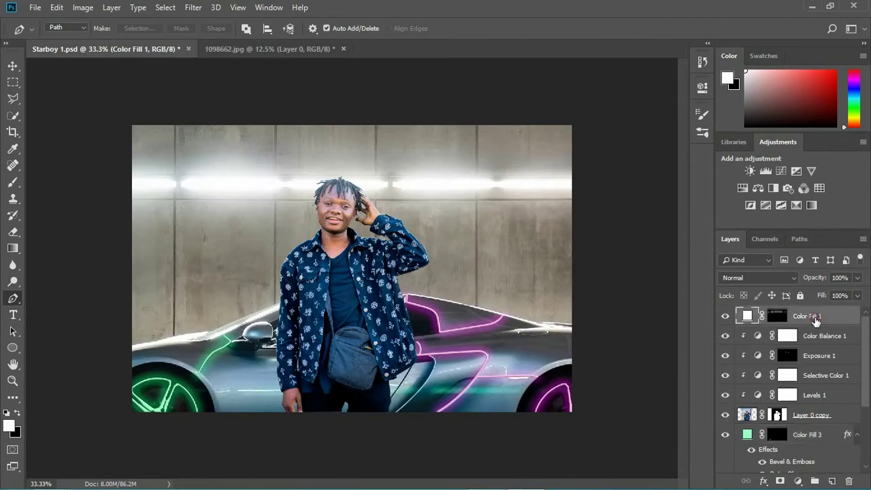
pyautogui.click(798, 481)
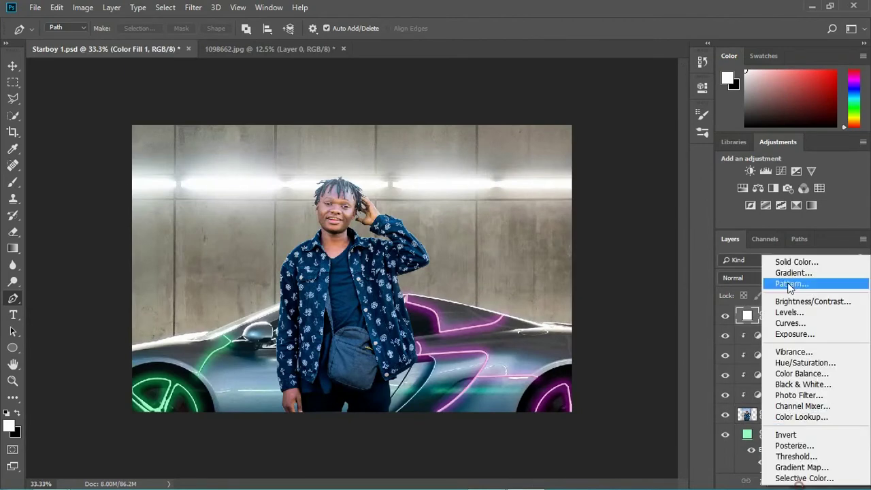
pyautogui.click(791, 259)
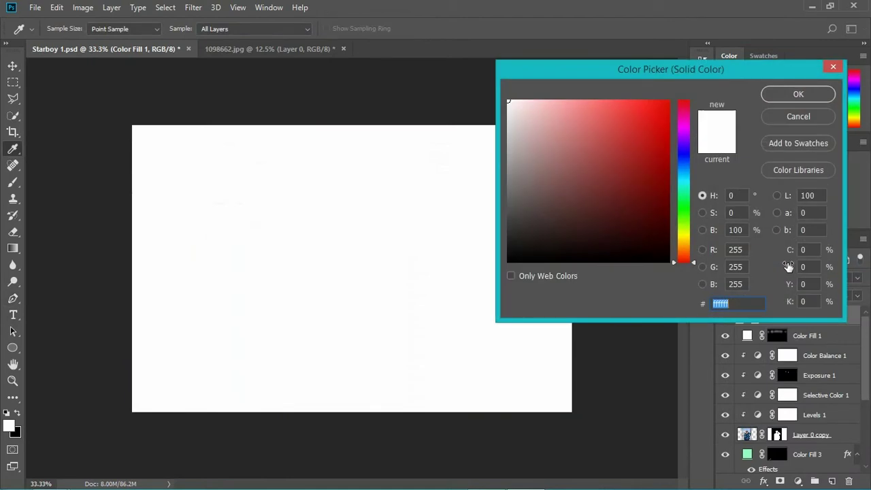
pyautogui.click(685, 123)
pyautogui.click(654, 106)
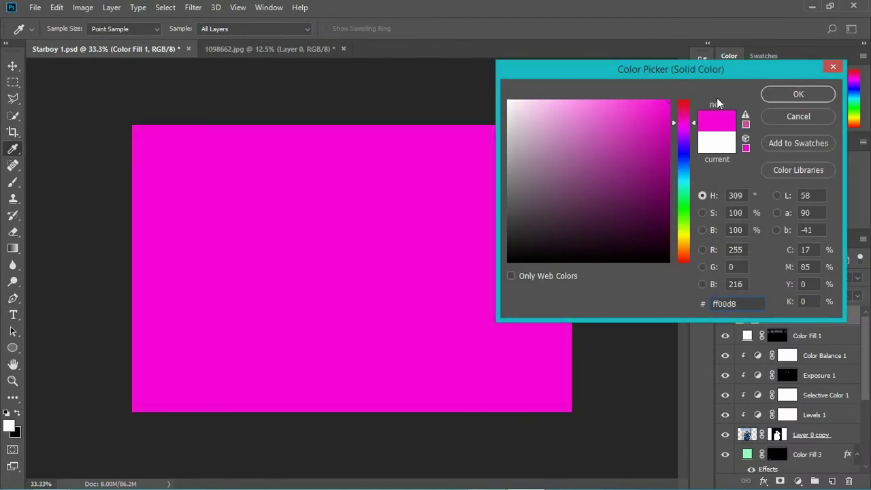
pyautogui.click(790, 96)
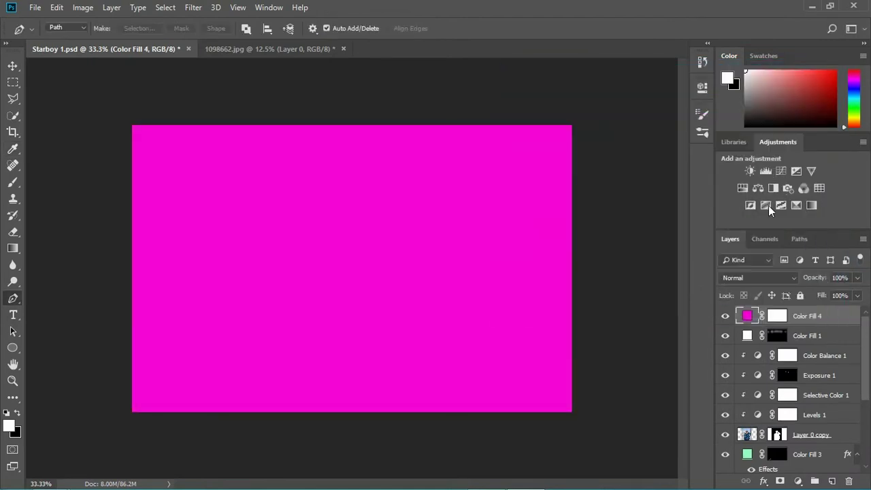
# Step: Set the magenta fill layer's blend mode to Linear Dodge (Add) and invert its mask to black
pyautogui.click(790, 278)
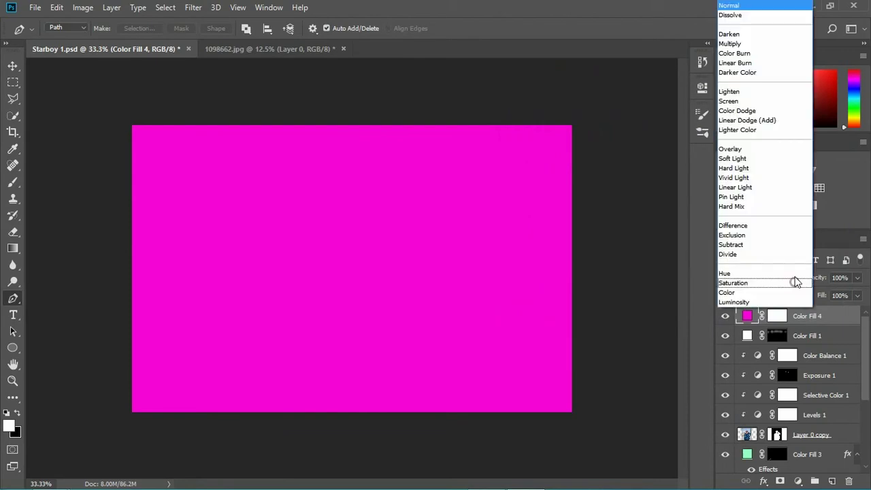
pyautogui.click(776, 120)
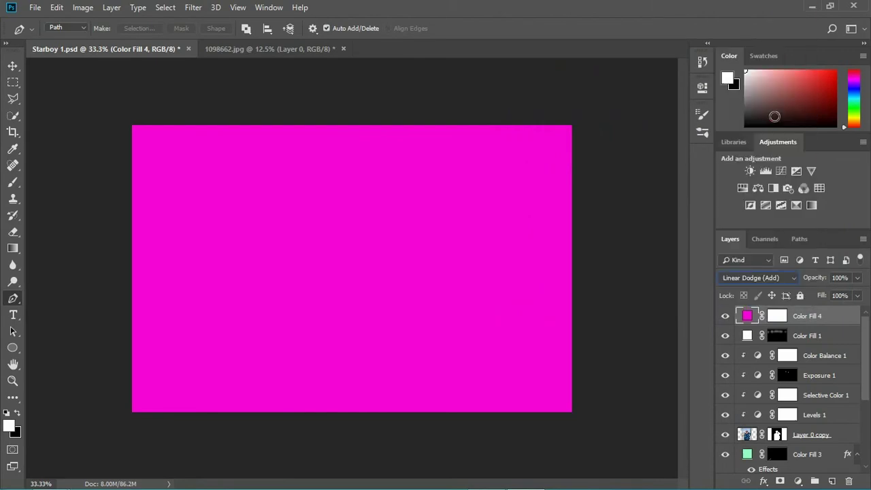
pyautogui.click(776, 317)
pyautogui.hotkey('ctrl', 'i')
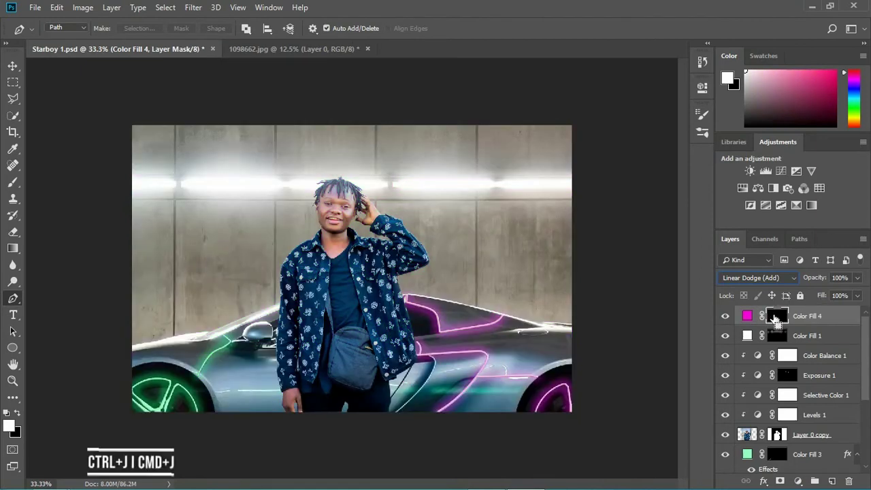
# Step: Duplicate the black-masked magenta fill layer and change the copy's color to bright green
pyautogui.hotkey('ctrl', 'j')
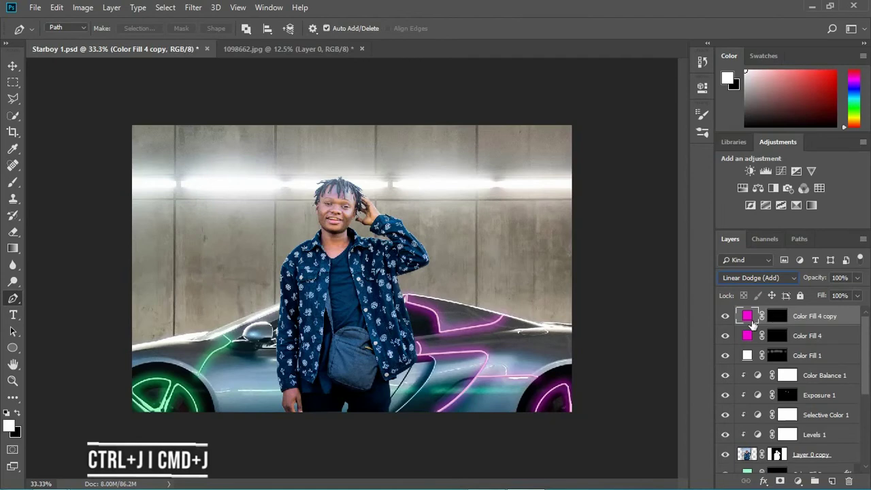
pyautogui.doubleClick(748, 316)
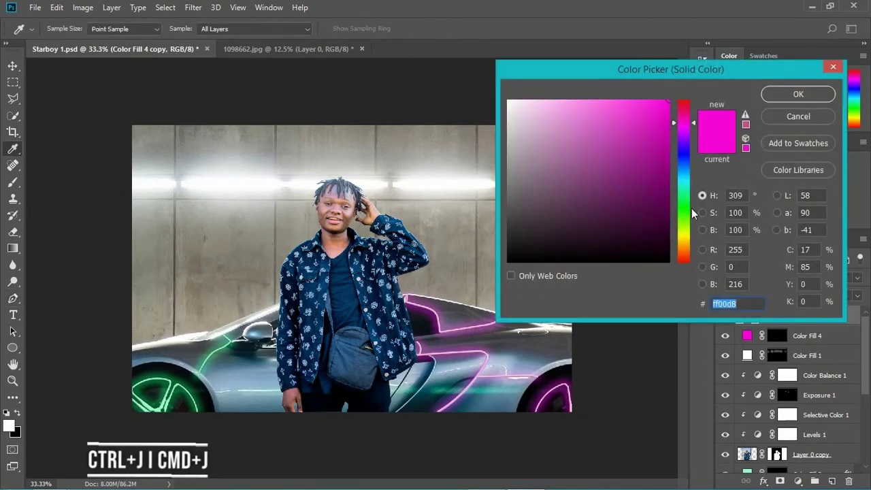
pyautogui.click(689, 206)
pyautogui.click(786, 93)
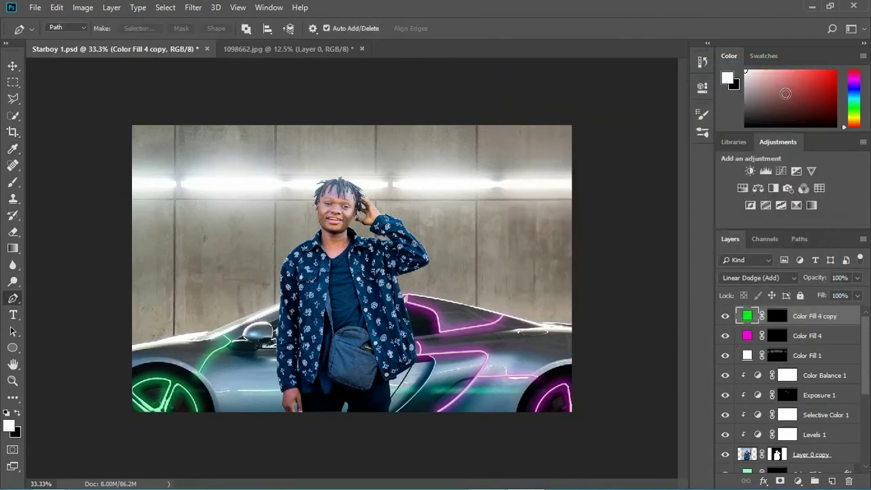
# Step: Target the bright green fill's mask and set up a Soft Round brush at 291 px and 18% opacity
pyautogui.click(773, 318)
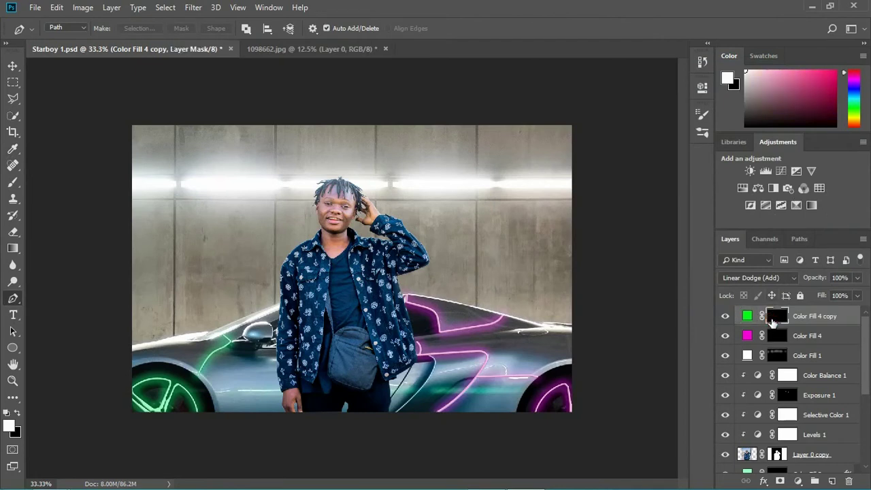
pyautogui.press('b')
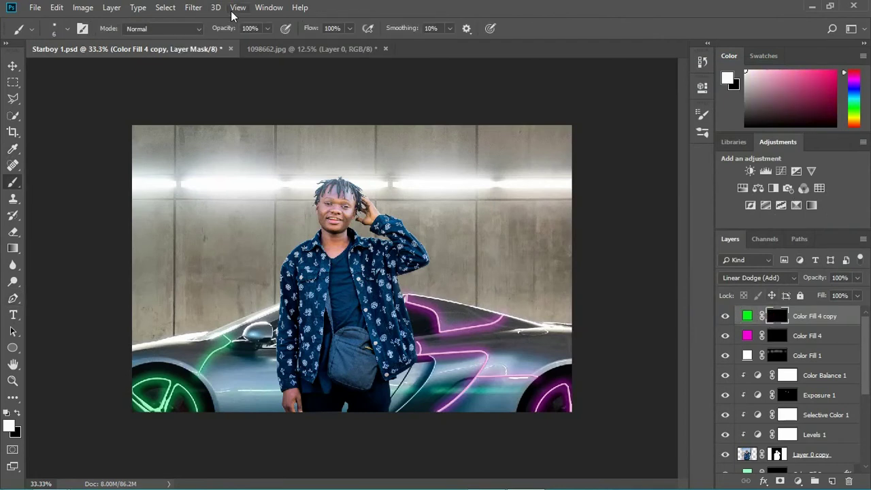
pyautogui.click(266, 28)
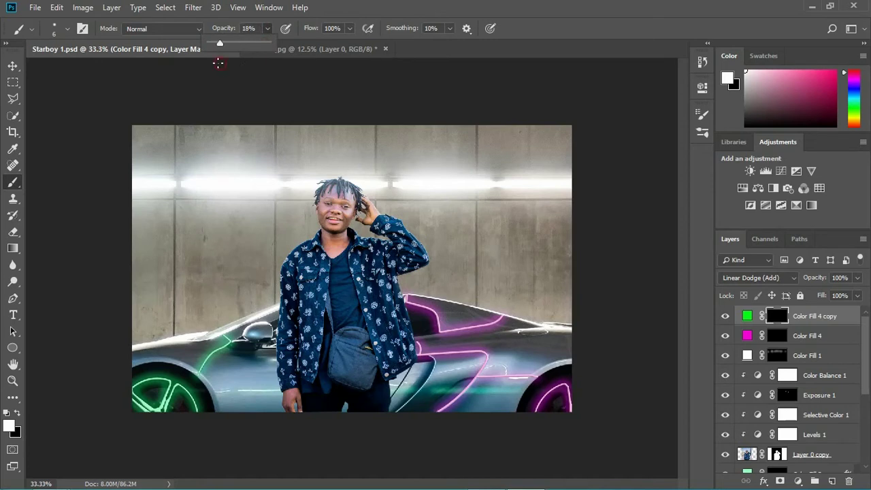
pyautogui.click(66, 31)
pyautogui.click(66, 166)
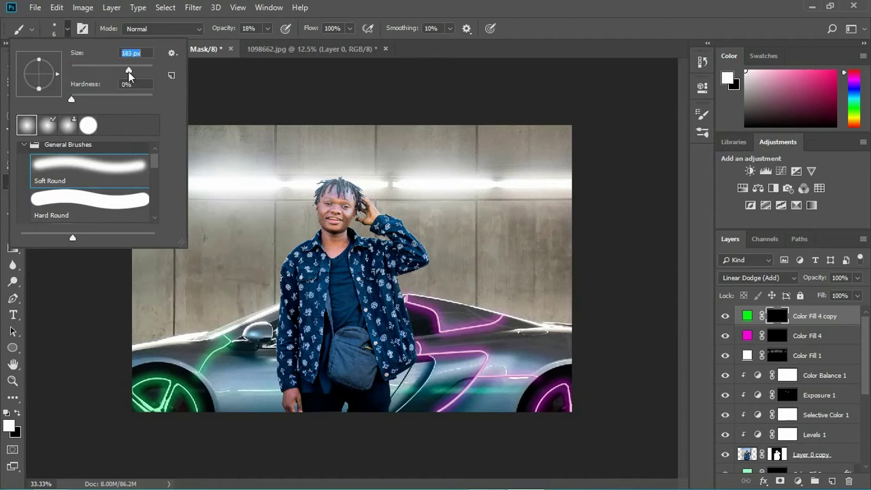
pyautogui.moveTo(135, 71); pyautogui.dragTo(136, 71)
pyautogui.click(480, 49)
# Step: Enlarge the brush to 800 px and paint a soft green glow over the car's front half and nearby wall on the mask
pyautogui.click(145, 397)
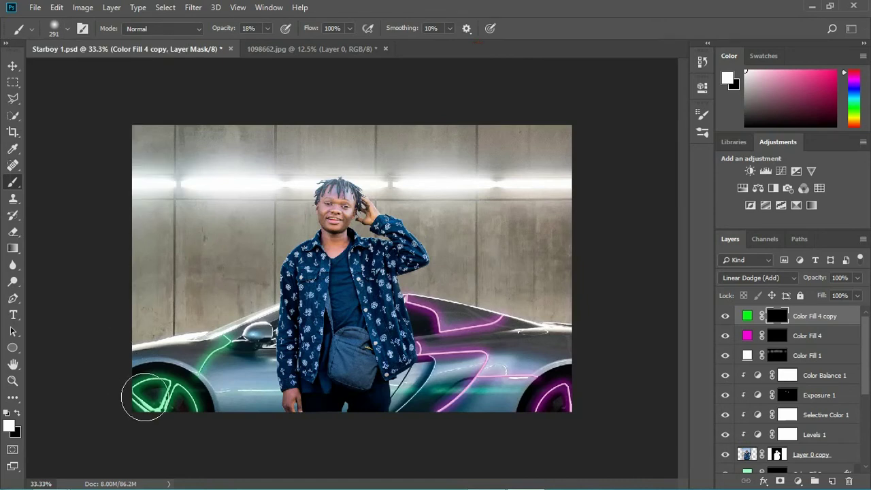
pyautogui.press(']')
pyautogui.press(']')
pyautogui.press(']')
pyautogui.press(']')
pyautogui.press(']')
pyautogui.press(']')
pyautogui.moveTo(202, 368)
pyautogui.mouseDown()
pyautogui.moveTo(144, 366)
pyautogui.moveTo(224, 416)
pyautogui.moveTo(121, 412)
pyautogui.moveTo(243, 382)
pyautogui.moveTo(168, 356)
pyautogui.mouseUp()
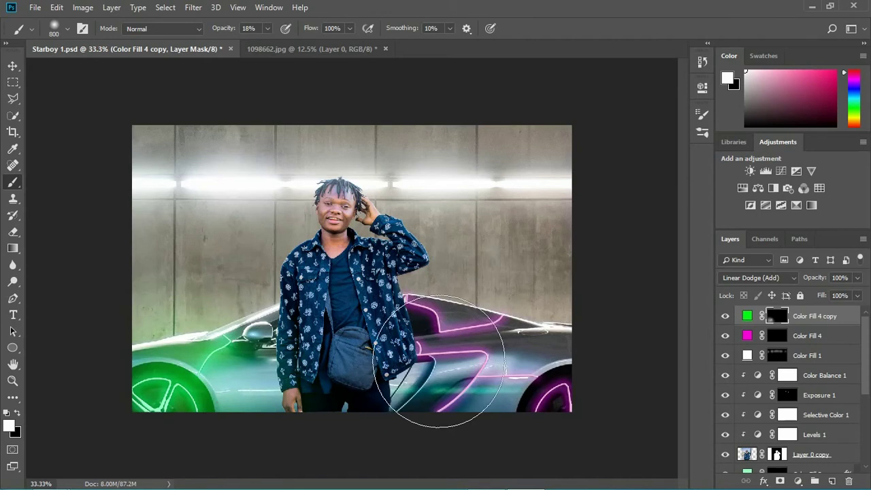
pyautogui.press('x')
pyautogui.moveTo(188, 401); pyautogui.dragTo(115, 392)
pyautogui.press('x')
pyautogui.moveTo(157, 332)
pyautogui.mouseDown()
pyautogui.moveTo(207, 332)
pyautogui.moveTo(265, 350)
pyautogui.moveTo(204, 379)
pyautogui.mouseUp()
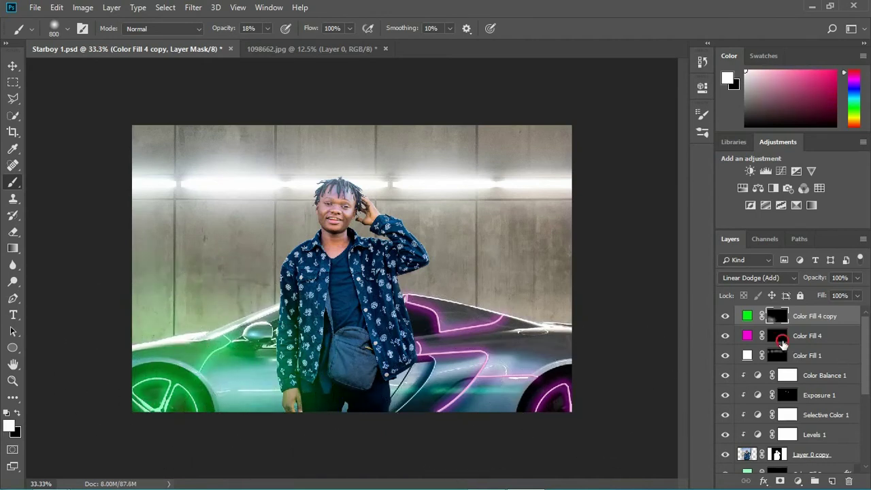
# Step: Paint a soft magenta glow over the car's rear half and nearby wall on the magenta fill's mask
pyautogui.click(780, 339)
pyautogui.moveTo(545, 389)
pyautogui.mouseDown()
pyautogui.moveTo(495, 379)
pyautogui.moveTo(486, 408)
pyautogui.moveTo(439, 293)
pyautogui.mouseUp()
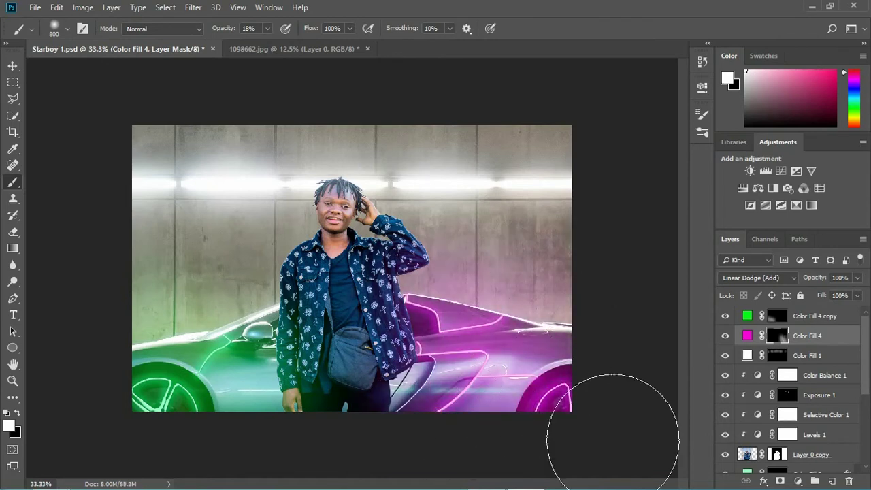
# Step: Return to the bright green fill's mask and reduce the brush size to 36 px
pyautogui.click(776, 316)
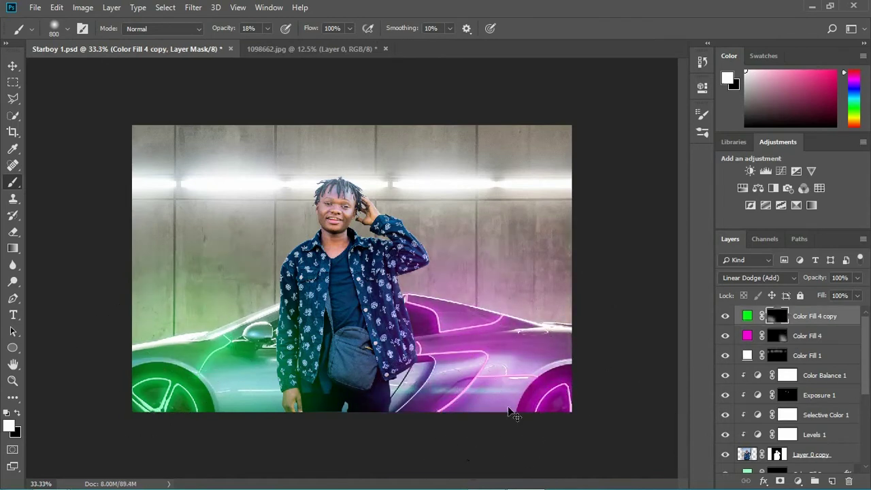
pyautogui.hotkey('ctrl', '+')
pyautogui.hotkey('ctrl', '+')
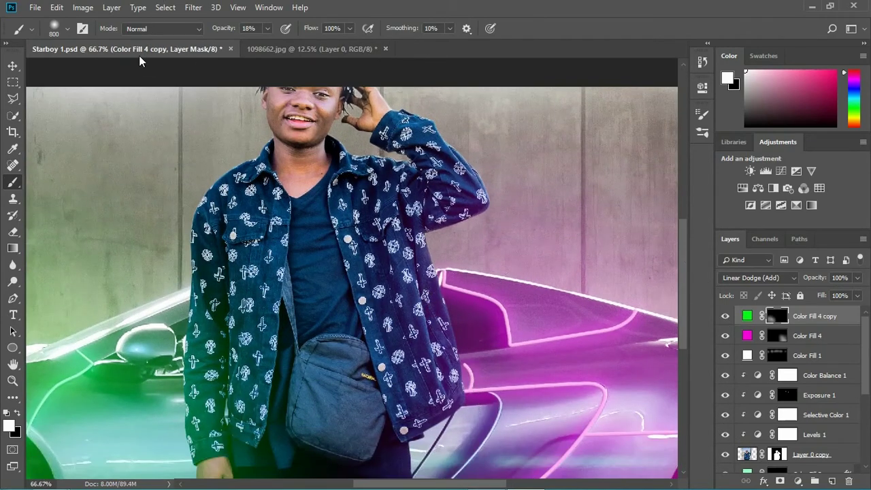
pyautogui.click(67, 28)
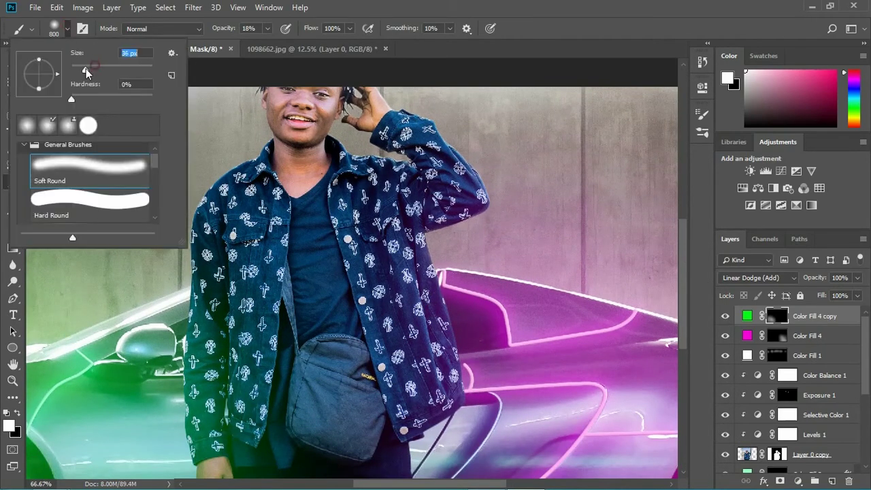
pyautogui.write('36')
pyautogui.press('Return')
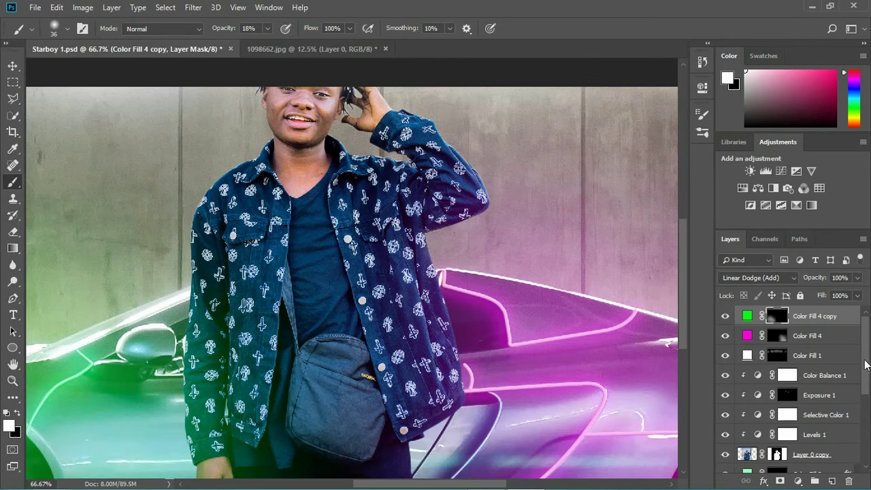
# Step: Add a Hue/Saturation adjustment above the man's Color Balance layer, turn on Colorize and clip it to the layers below
pyautogui.moveTo(865, 363); pyautogui.dragTo(867, 369)
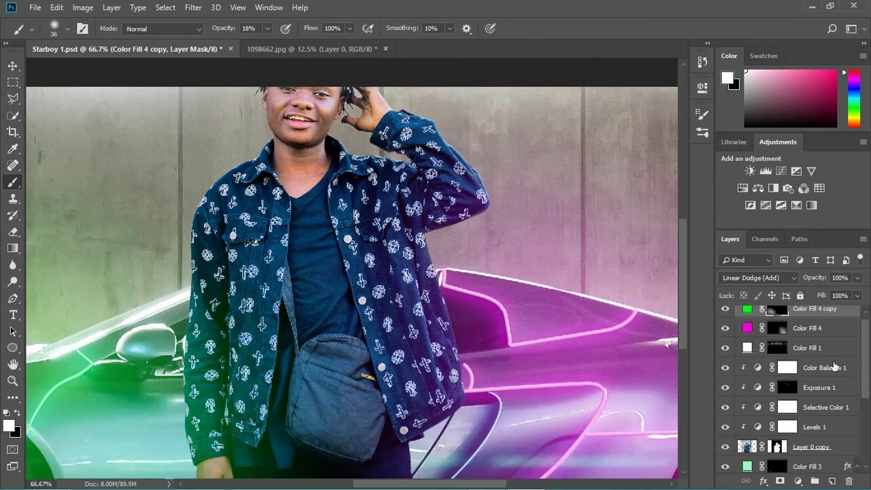
pyautogui.click(834, 372)
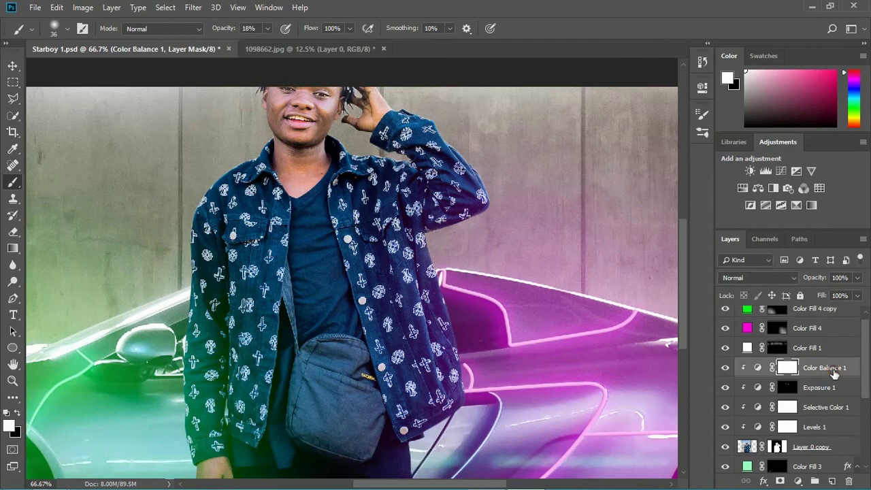
pyautogui.click(741, 190)
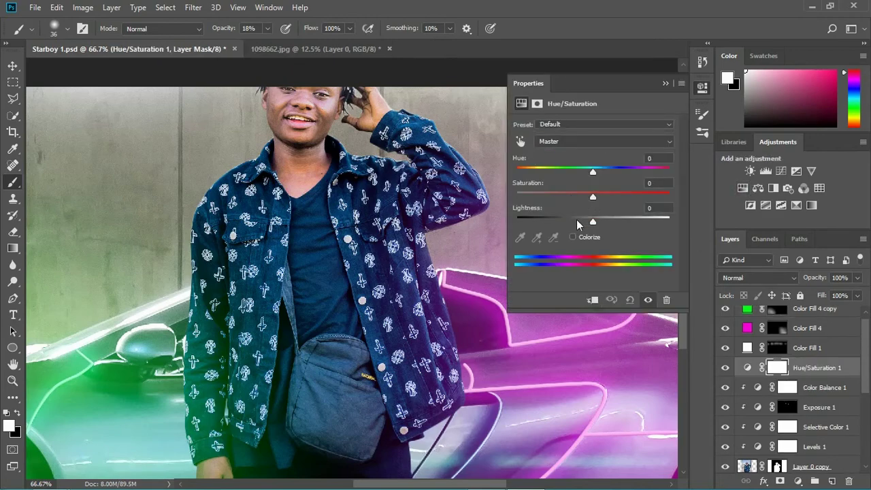
pyautogui.click(571, 238)
pyautogui.click(592, 300)
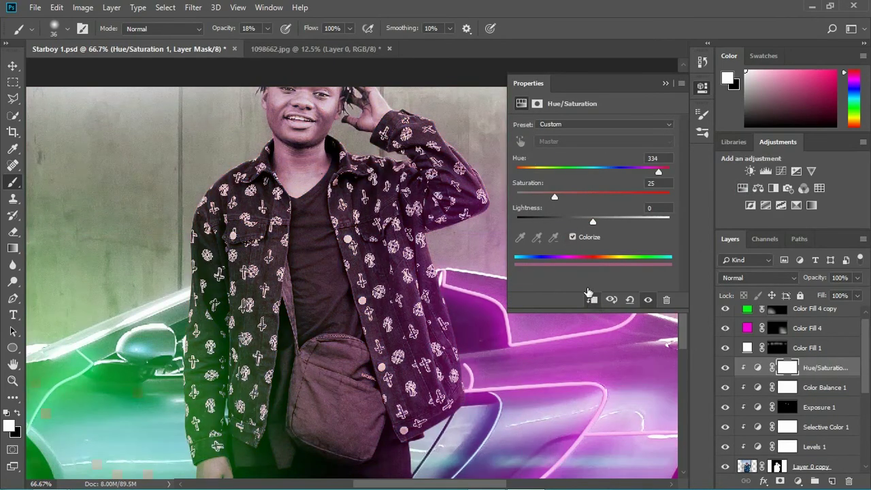
# Step: Tint the man magenta by setting Hue to 302, Saturation to 88 and Lightness to +47
pyautogui.moveTo(554, 198); pyautogui.dragTo(650, 206)
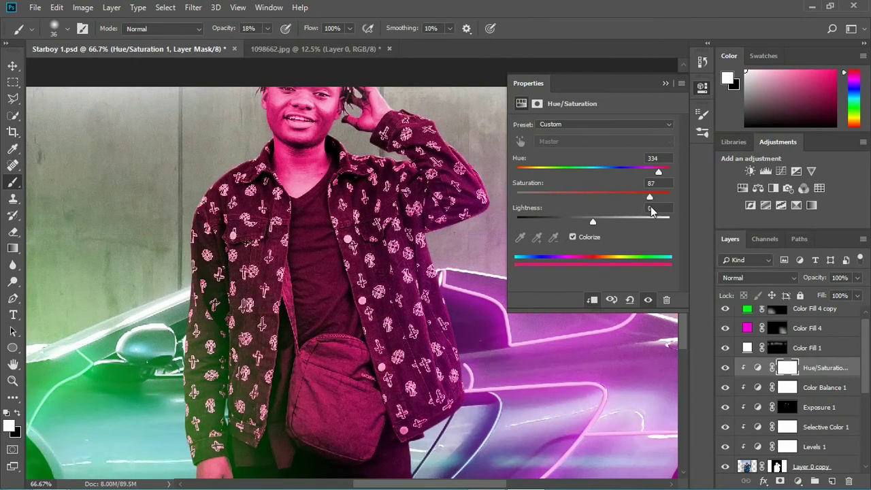
pyautogui.moveTo(655, 174); pyautogui.dragTo(644, 173)
pyautogui.moveTo(593, 222); pyautogui.dragTo(611, 225)
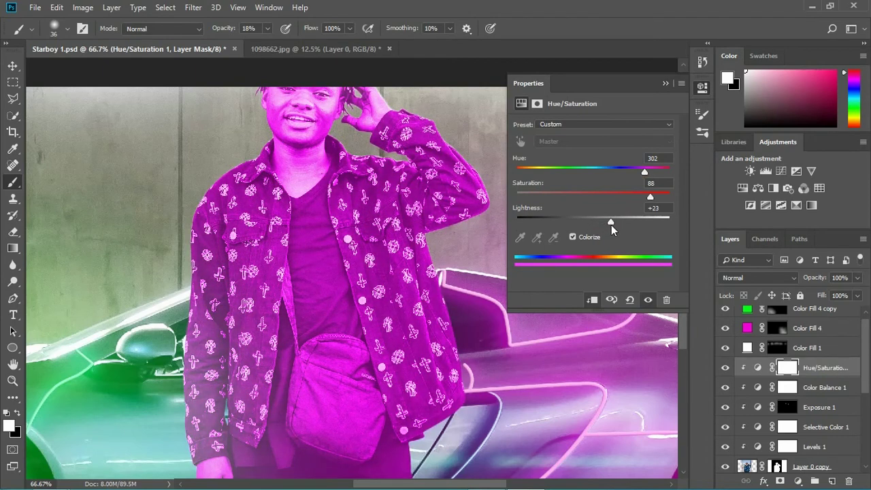
pyautogui.moveTo(612, 225); pyautogui.dragTo(630, 238)
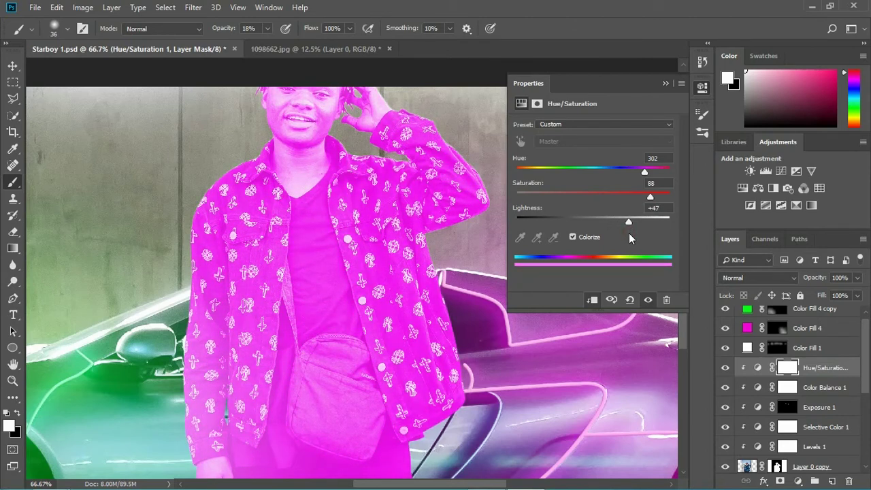
pyautogui.click(665, 83)
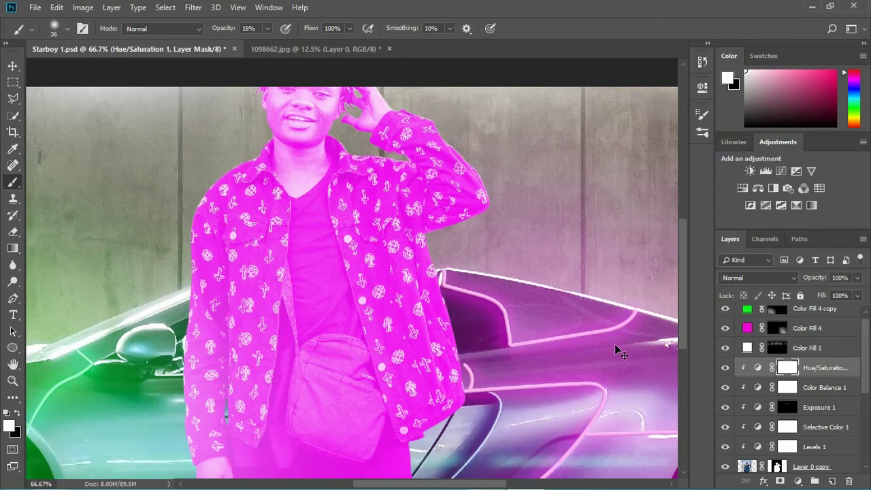
# Step: Invert the magenta adjustment's mask to hide the tint, and set up a much smaller brush at 36% opacity
pyautogui.hotkey('ctrl', 'i')
pyautogui.click(267, 28)
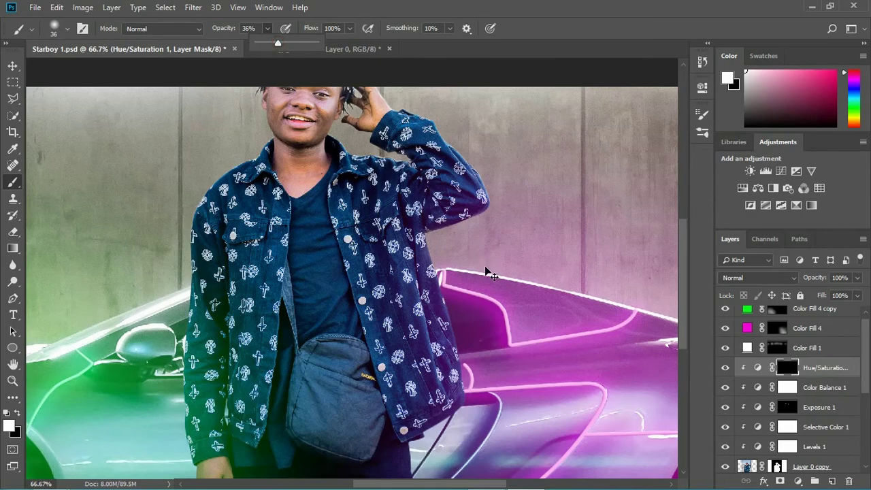
pyautogui.hotkey('ctrl', '+')
pyautogui.moveTo(485, 266); pyautogui.dragTo(394, 236)
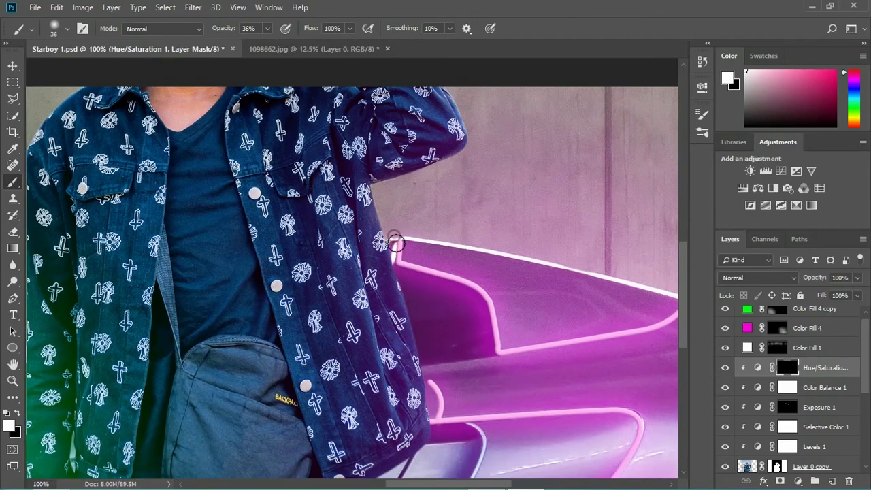
pyautogui.hotkey('ctrl', '+')
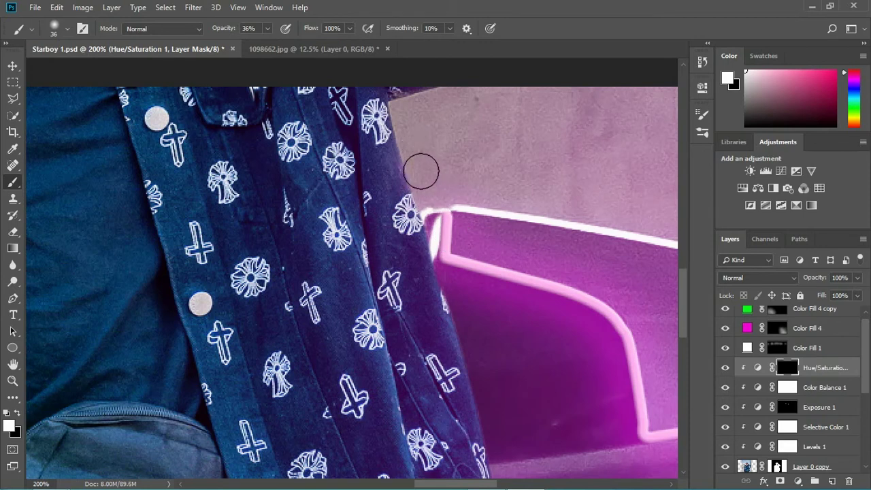
pyautogui.press('[')
pyautogui.press('[')
pyautogui.press('[')
pyautogui.press('[')
pyautogui.press('[')
pyautogui.press('[')
# Step: Paint a thin magenta rim light on the mask along the jacket's outer edge and raised sleeve beside the car's rear
pyautogui.moveTo(455, 332); pyautogui.dragTo(470, 376)
pyautogui.moveTo(469, 387); pyautogui.dragTo(417, 224)
pyautogui.moveTo(439, 325); pyautogui.dragTo(464, 441)
pyautogui.moveTo(471, 215); pyautogui.dragTo(524, 401)
pyautogui.moveTo(409, 190); pyautogui.dragTo(455, 289)
pyautogui.moveTo(444, 221); pyautogui.dragTo(635, 137)
# Step: Paint a fine magenta highlight along the jacket's inner fold and reduce the brush to 1 px
pyautogui.hotkey('ctrl', '-')
pyautogui.moveTo(466, 389); pyautogui.dragTo(429, 296)
pyautogui.hotkey('ctrl', '+')
pyautogui.hotkey('ctrl', '+')
pyautogui.press('[')
pyautogui.press('[')
pyautogui.press('[')
pyautogui.press('[')
pyautogui.moveTo(337, 117); pyautogui.dragTo(410, 461)
pyautogui.press('[')
pyautogui.press('[')
pyautogui.press('[')
pyautogui.press('[')
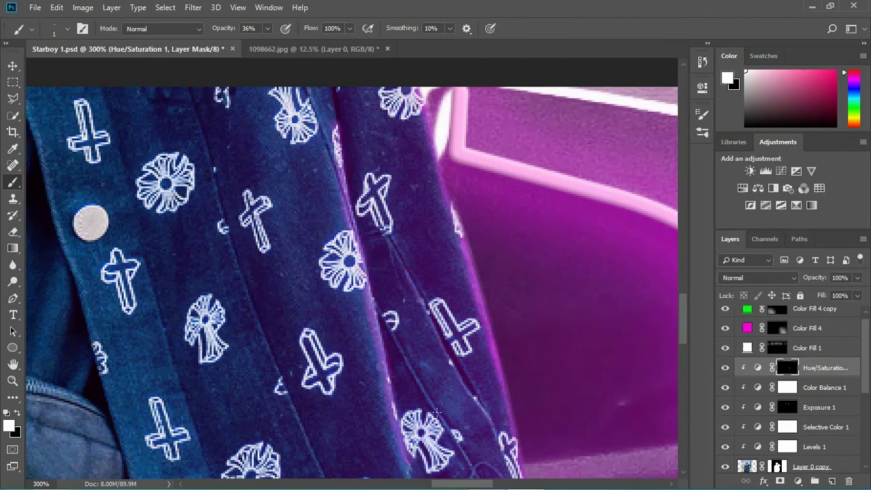
# Step: Paint a soft magenta spill over the jacket's side and raised elbow with a 125 px brush at 11% opacity
pyautogui.hotkey('ctrl', '-')
pyautogui.hotkey('ctrl', '-')
pyautogui.hotkey('ctrl', '-')
pyautogui.press(']')
pyautogui.press(']')
pyautogui.press(']')
pyautogui.press(']')
pyautogui.press(']')
pyautogui.press(']')
pyautogui.press(']')
pyautogui.press(']')
pyautogui.press(']')
pyautogui.press(']')
pyautogui.press(']')
pyautogui.press(']')
pyautogui.press(']')
pyautogui.press(']')
pyautogui.press(']')
pyautogui.press(']')
pyautogui.press(']')
pyautogui.press(']')
pyautogui.press(']')
pyautogui.press(']')
pyautogui.click(267, 29)
pyautogui.moveTo(270, 48); pyautogui.dragTo(253, 50)
pyautogui.moveTo(408, 315); pyautogui.dragTo(374, 200)
pyautogui.moveTo(368, 269); pyautogui.dragTo(383, 342)
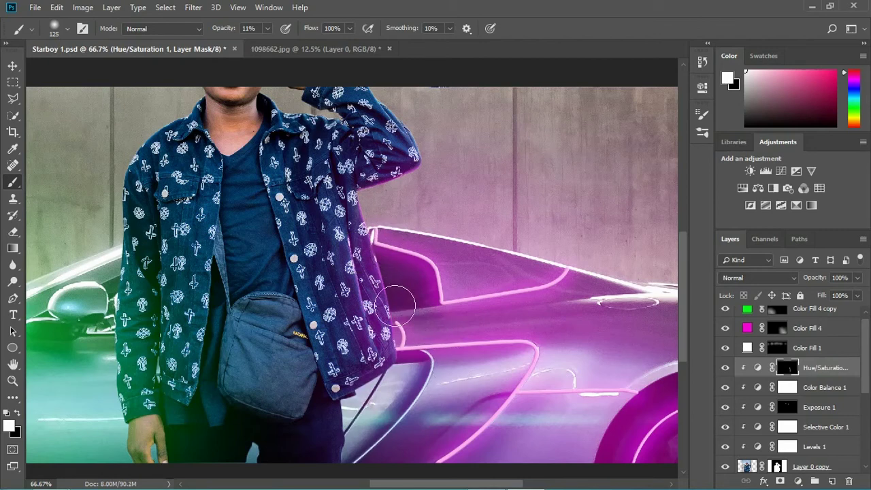
pyautogui.moveTo(422, 157); pyautogui.dragTo(419, 136)
# Step: Add a second Hue/Saturation adjustment above the magenta one, turn on Colorize and clip it to the man
pyautogui.press('space')
pyautogui.moveTo(396, 354); pyautogui.dragTo(508, 359)
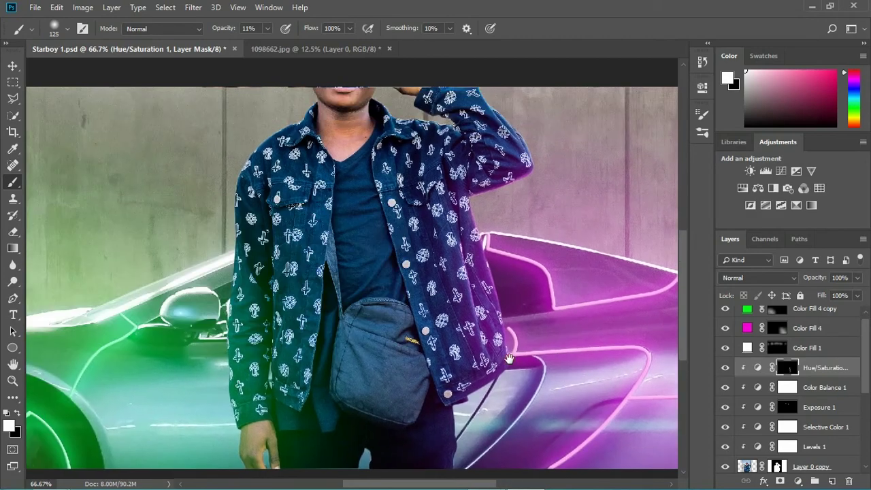
pyautogui.hotkey('ctrl', '-')
pyautogui.hotkey('ctrl', '-')
pyautogui.hotkey('ctrl', '+')
pyautogui.hotkey('ctrl', '+')
pyautogui.hotkey('ctrl', '+')
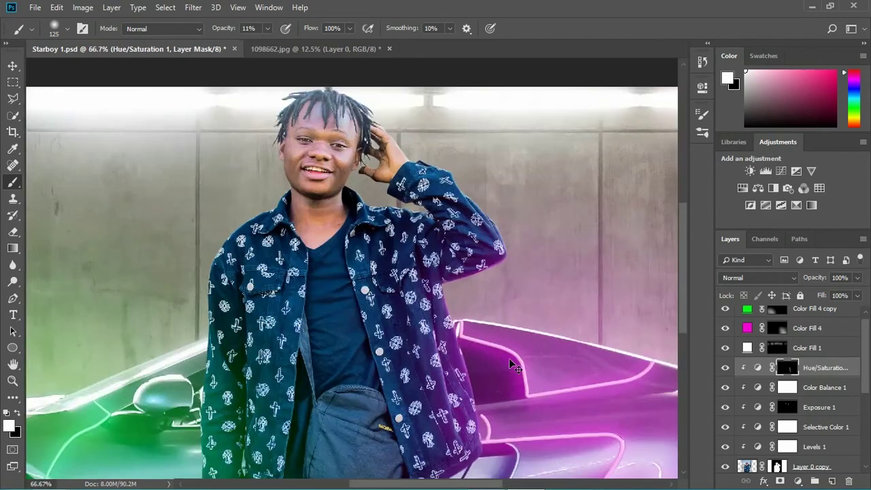
pyautogui.press('space')
pyautogui.moveTo(402, 358); pyautogui.dragTo(638, 222)
pyautogui.scroll(-1, 544, 370)
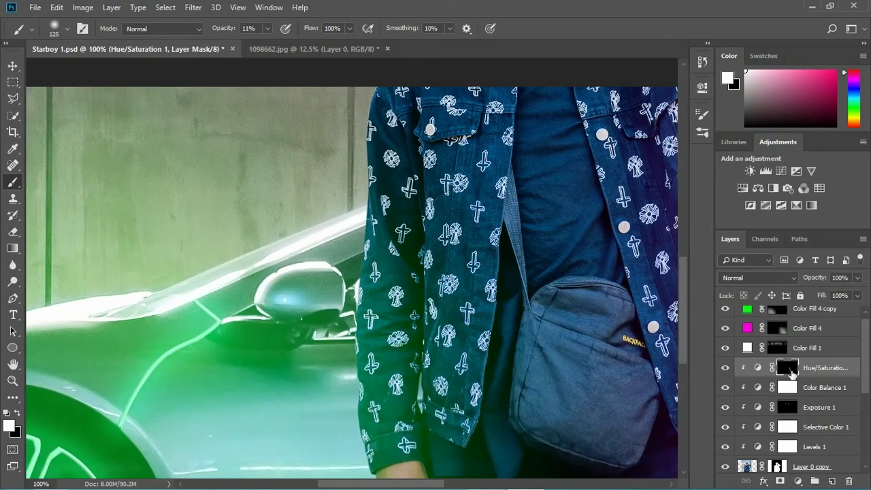
pyautogui.click(757, 187)
pyautogui.click(572, 238)
pyautogui.click(592, 299)
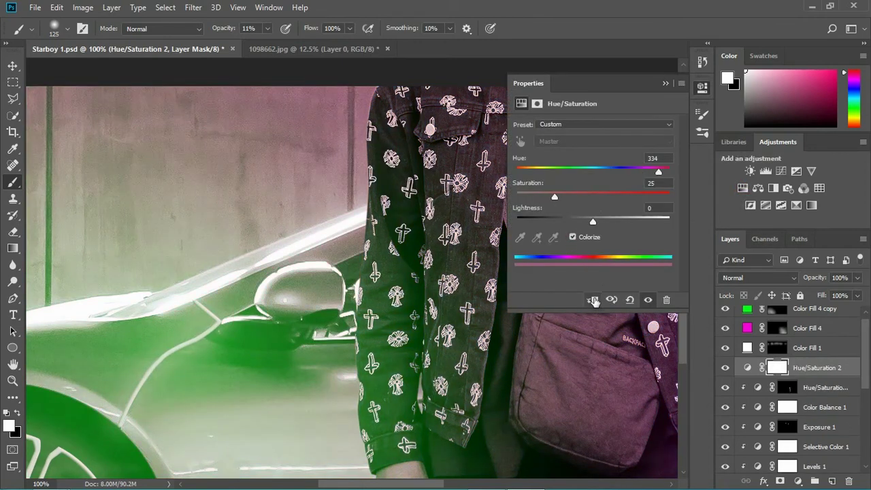
# Step: Tint the man green by setting Hue to 117, Saturation to 87 and Lightness to +47
pyautogui.moveTo(603, 179); pyautogui.dragTo(649, 196)
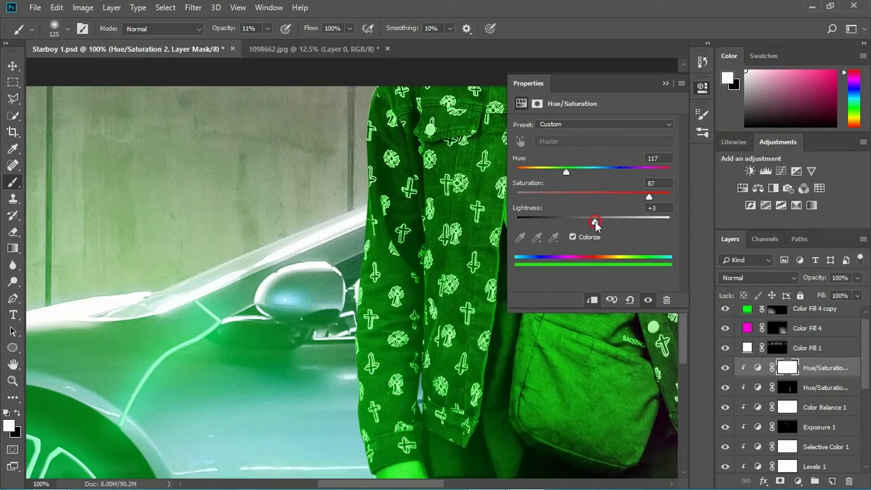
pyautogui.moveTo(595, 221); pyautogui.dragTo(627, 221)
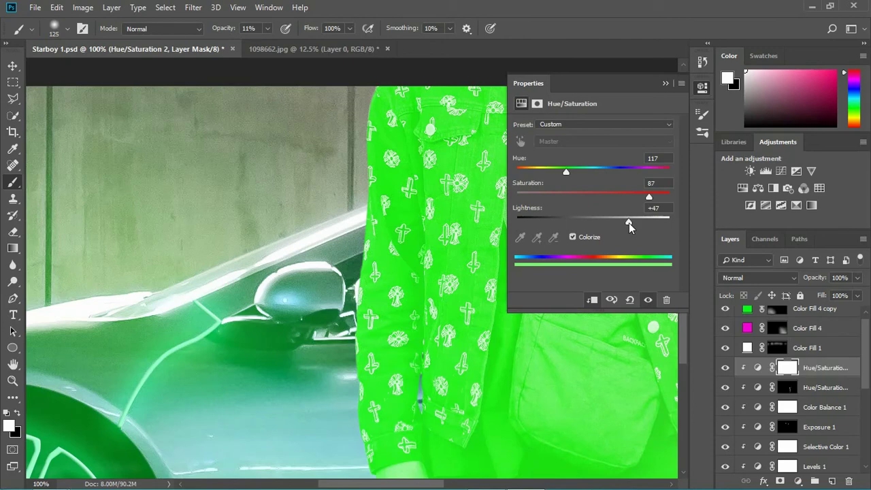
pyautogui.click(665, 83)
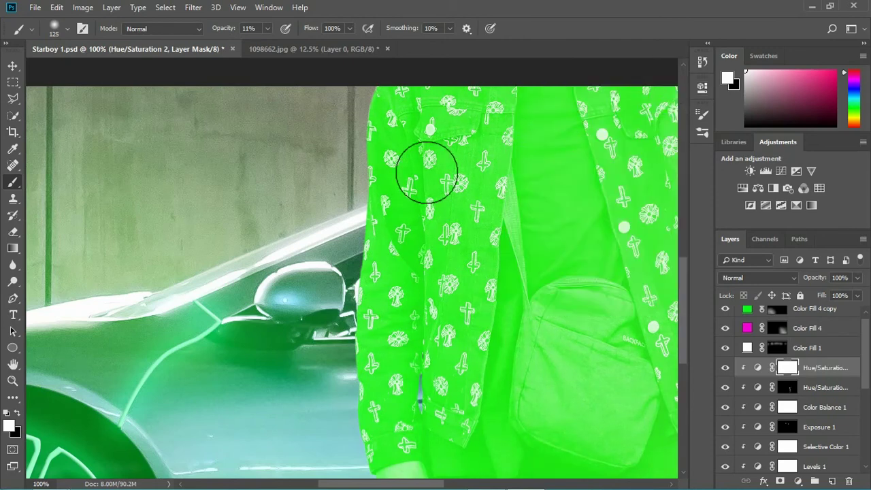
# Step: Invert the green adjustment's mask to hide the tint, and set the brush to 7 px at 36% opacity
pyautogui.hotkey('ctrl', 'i')
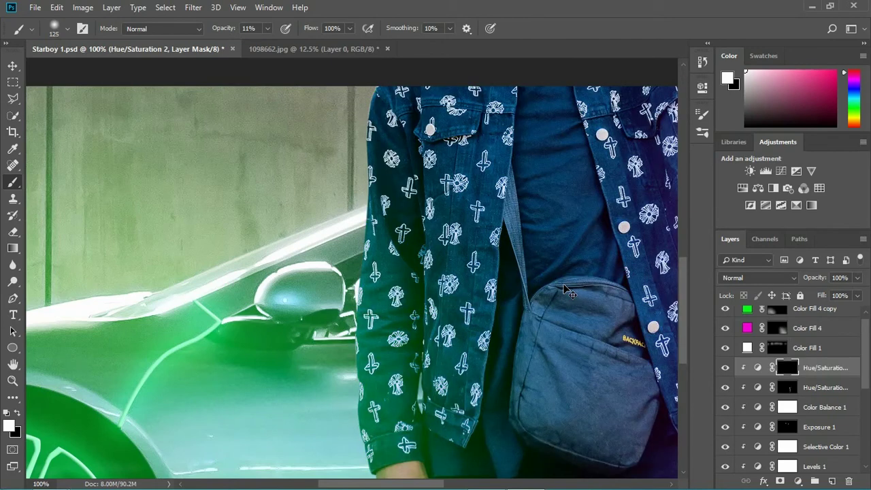
pyautogui.hotkey('ctrl', '+')
pyautogui.hotkey('ctrl', '+')
pyautogui.moveTo(471, 319); pyautogui.dragTo(507, 202)
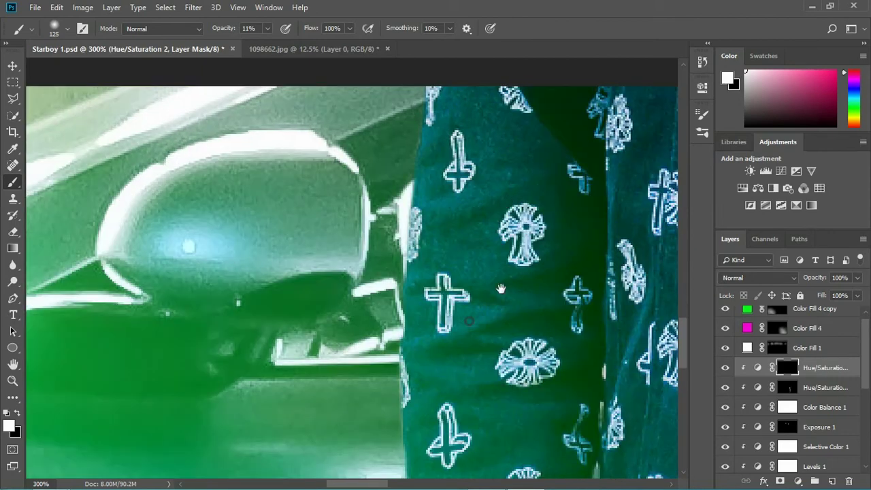
pyautogui.moveTo(491, 360); pyautogui.dragTo(495, 275)
pyautogui.scroll(-6, 490, 272)
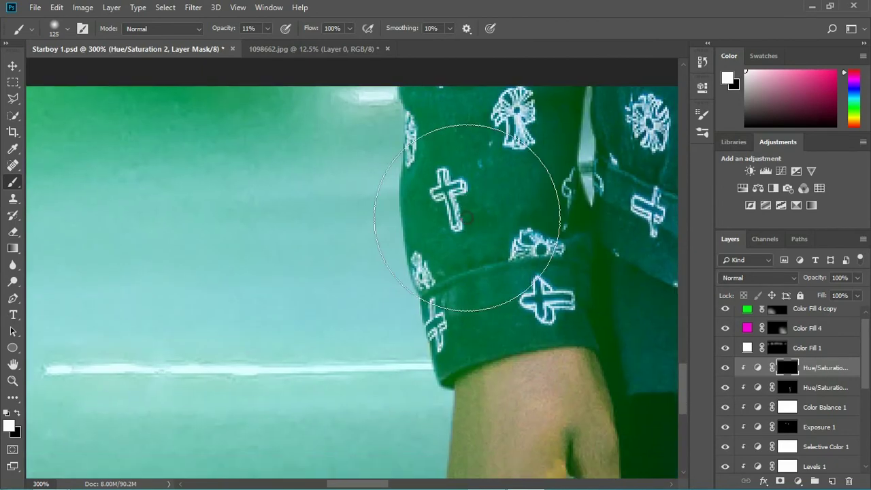
pyautogui.moveTo(268, 28)
pyautogui.mouseDown()
pyautogui.moveTo(269, 45)
pyautogui.moveTo(283, 43)
pyautogui.mouseUp()
pyautogui.press('[')
pyautogui.press('[')
pyautogui.press('[')
pyautogui.press('[')
pyautogui.press('[')
pyautogui.press('[')
pyautogui.press('[')
pyautogui.press('[')
pyautogui.press('[')
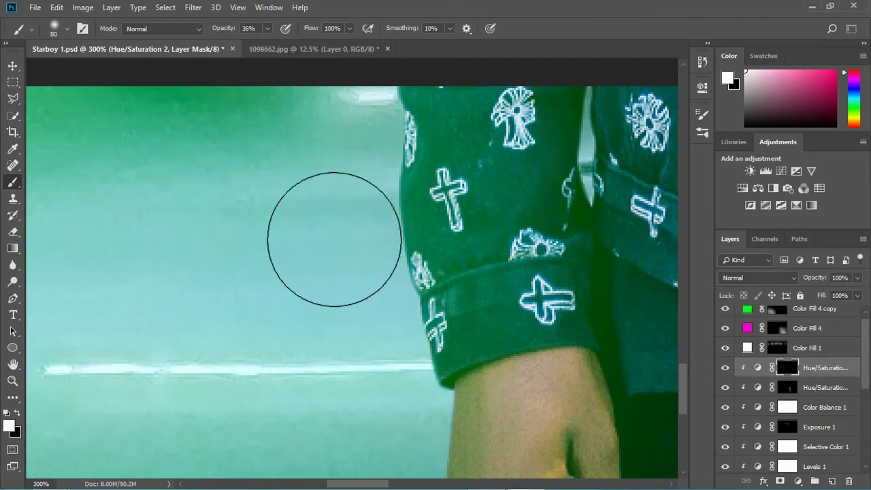
pyautogui.press('[')
pyautogui.press('[')
pyautogui.press('[')
pyautogui.press('[')
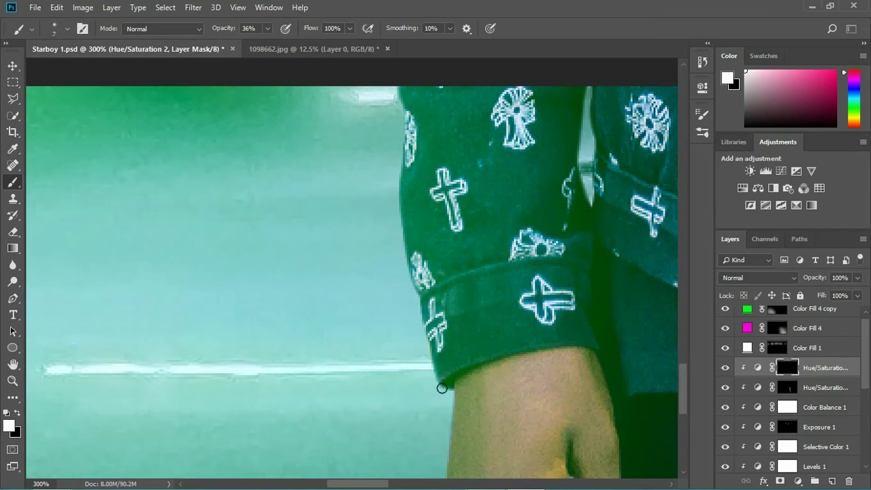
# Step: Paint a thin green rim light on the mask along the lowered sleeve's outer edge, from cuff up past the car mirror
pyautogui.scroll(5, 429, 300)
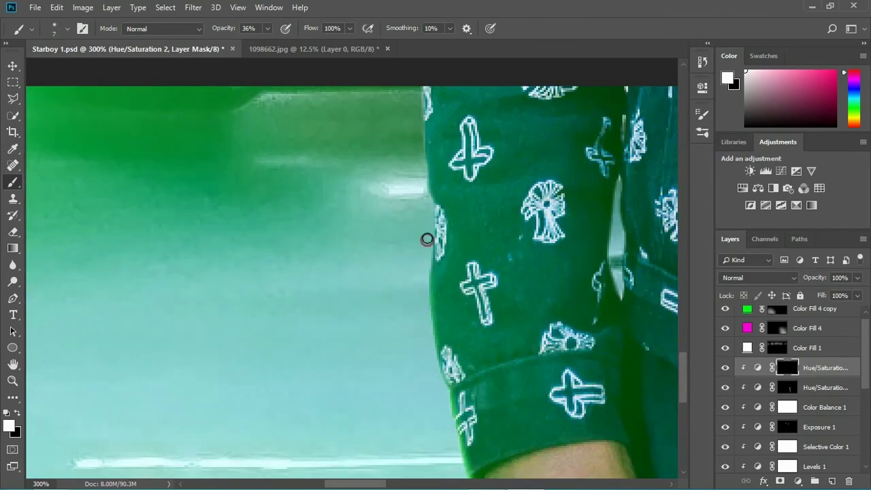
pyautogui.scroll(5, 441, 208)
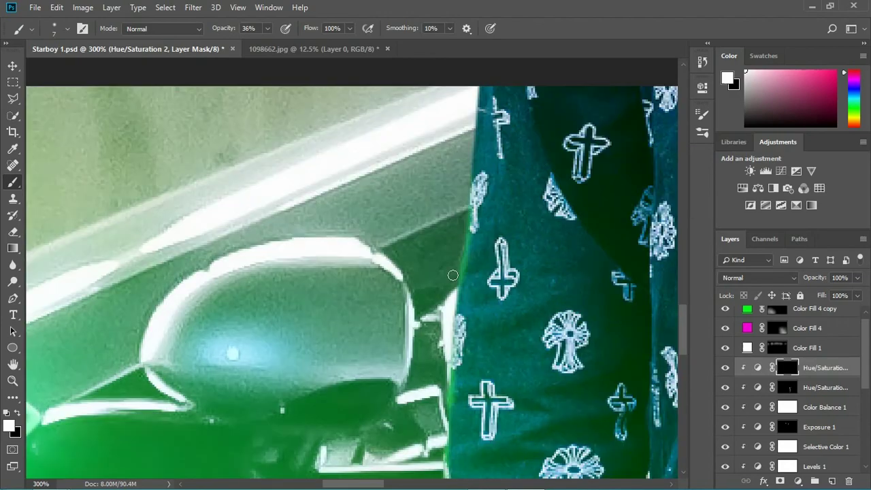
pyautogui.hotkey('ctrl', '-')
pyautogui.scroll(-5, 381, 336)
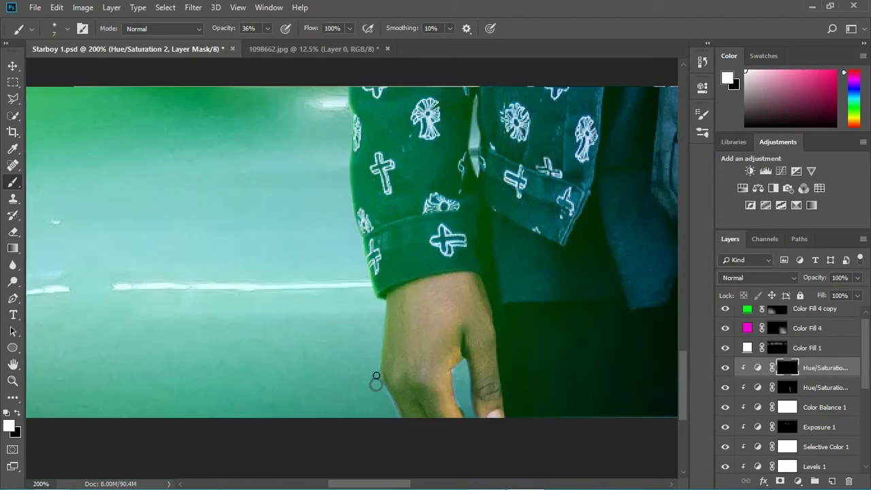
# Step: Reduce the brush to 4 px and paint a fine green highlight down the jacket front beside the lowered sleeve
pyautogui.scroll(3, 368, 232)
pyautogui.press('[')
pyautogui.press('[')
pyautogui.press('[')
pyautogui.moveTo(485, 351)
pyautogui.mouseDown()
pyautogui.moveTo(569, 404)
pyautogui.moveTo(556, 433)
pyautogui.mouseUp()
pyautogui.press('x')
pyautogui.scroll(4, 486, 388)
pyautogui.press('x')
pyautogui.moveTo(506, 191); pyautogui.dragTo(498, 265)
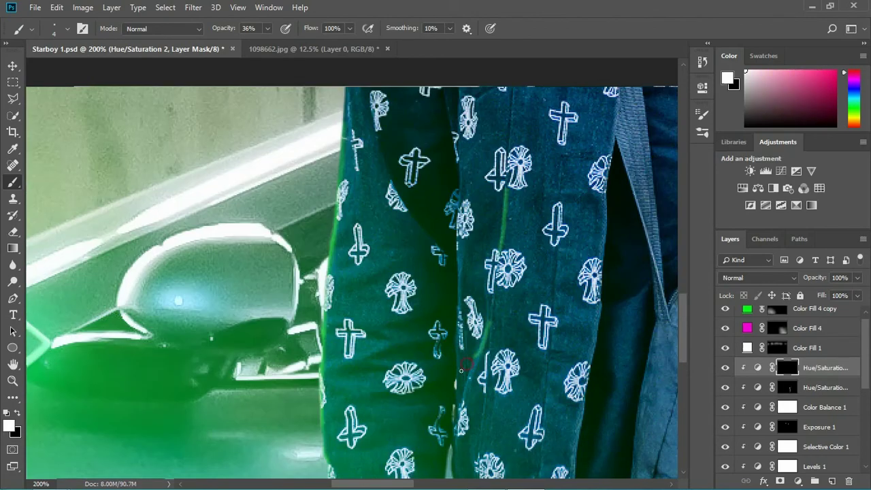
# Step: Paint a fine green highlight along the edges of the jacket's chest pocket flap near the lowered sleeve
pyautogui.hotkey('ctrl', '-')
pyautogui.hotkey('ctrl', '-')
pyautogui.hotkey('ctrl', '+')
pyautogui.hotkey('ctrl', '+')
pyautogui.hotkey('ctrl', '+')
pyautogui.scroll(3, 406, 264)
pyautogui.moveTo(444, 186)
pyautogui.mouseDown()
pyautogui.moveTo(433, 214)
pyautogui.moveTo(457, 243)
pyautogui.mouseUp()
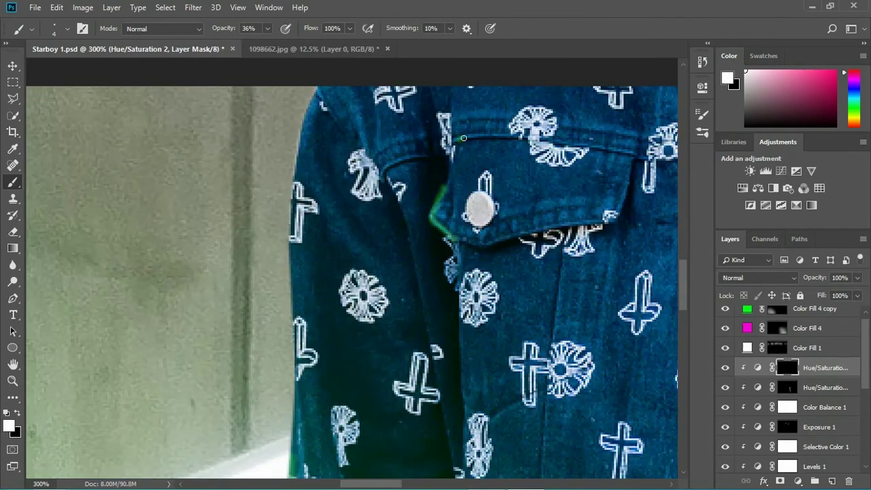
pyautogui.moveTo(460, 140); pyautogui.dragTo(511, 137)
# Step: Paint a soft green spill over the lowered sleeve and jacket front with a 150 px brush at 11%, then 6% opacity
pyautogui.hotkey('ctrl', '-')
pyautogui.hotkey('ctrl', '-')
pyautogui.hotkey('ctrl', '-')
pyautogui.hotkey('ctrl', '-')
pyautogui.press(']')
pyautogui.press(']')
pyautogui.press(']')
pyautogui.press(']')
pyautogui.press(']')
pyautogui.press(']')
pyautogui.press(']')
pyautogui.press(']')
pyautogui.press(']')
pyautogui.press(']')
pyautogui.press(']')
pyautogui.press(']')
pyautogui.press(']')
pyautogui.press(']')
pyautogui.press('1')
pyautogui.press('1')
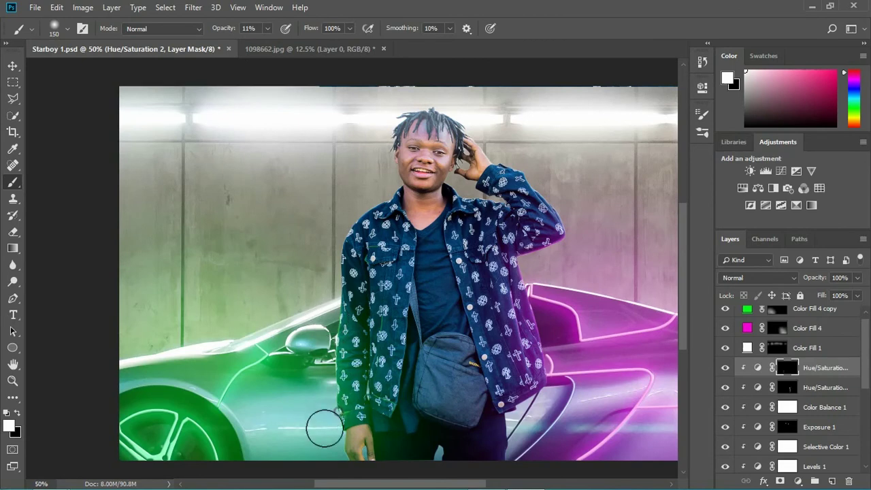
pyautogui.scroll(-2, 324, 409)
pyautogui.press(']')
pyautogui.press(']')
pyautogui.press(']')
pyautogui.moveTo(340, 227); pyautogui.dragTo(355, 218)
pyautogui.click(269, 29)
pyautogui.moveTo(269, 43); pyautogui.dragTo(266, 43)
pyautogui.moveTo(379, 209)
pyautogui.mouseDown()
pyautogui.moveTo(373, 193)
pyautogui.moveTo(399, 250)
pyautogui.moveTo(393, 355)
pyautogui.mouseUp()
# Step: Paint more magenta glow into the Color Fill 4 mask beside the man's lower jacket edge and across the car door, at 6% brush opacity
pyautogui.hotkey('ctrl', '-')
pyautogui.hotkey('ctrl', '-')
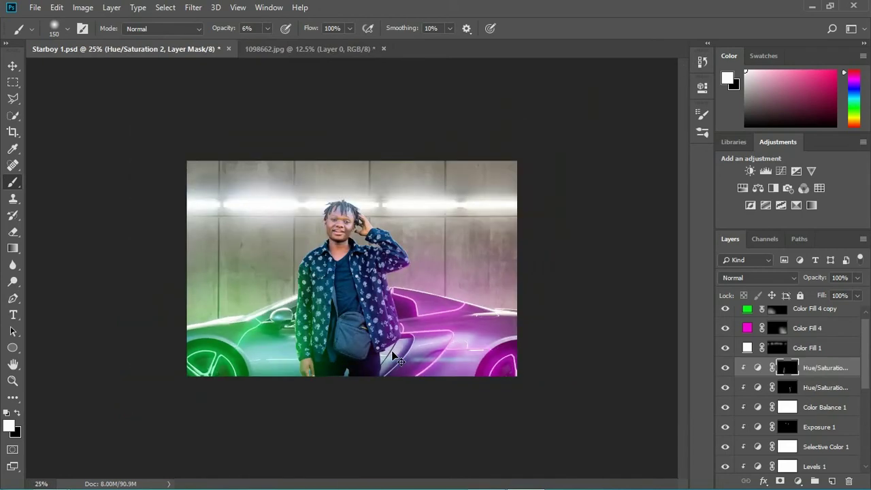
pyautogui.hotkey('ctrl', '+')
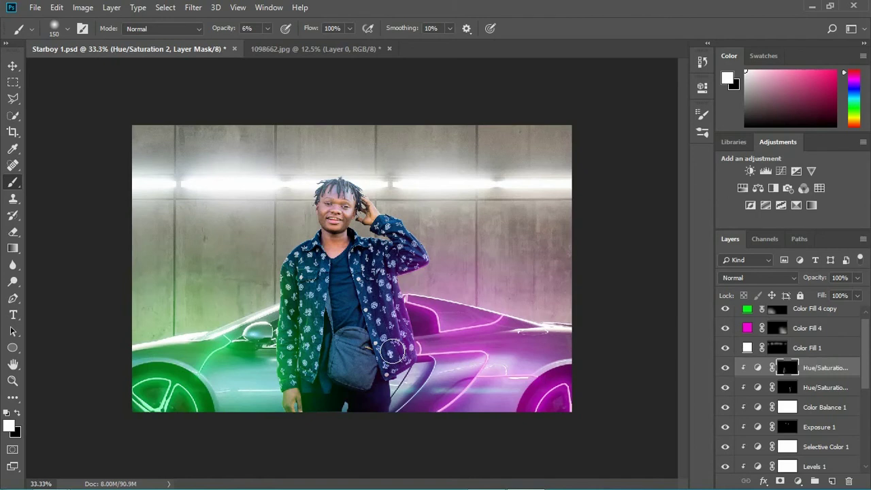
pyautogui.click(777, 328)
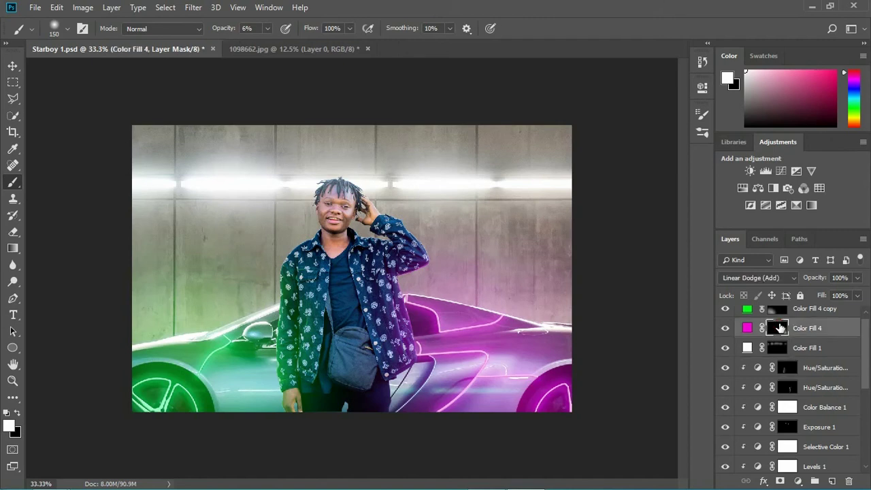
pyautogui.moveTo(398, 392); pyautogui.dragTo(398, 419)
pyautogui.moveTo(399, 389); pyautogui.dragTo(397, 415)
pyautogui.moveTo(405, 385); pyautogui.dragTo(402, 406)
pyautogui.moveTo(407, 370); pyautogui.dragTo(399, 390)
pyautogui.moveTo(405, 281)
pyautogui.mouseDown()
pyautogui.moveTo(399, 274)
pyautogui.moveTo(378, 285)
pyautogui.moveTo(385, 307)
pyautogui.moveTo(387, 291)
pyautogui.moveTo(463, 375)
pyautogui.mouseUp()
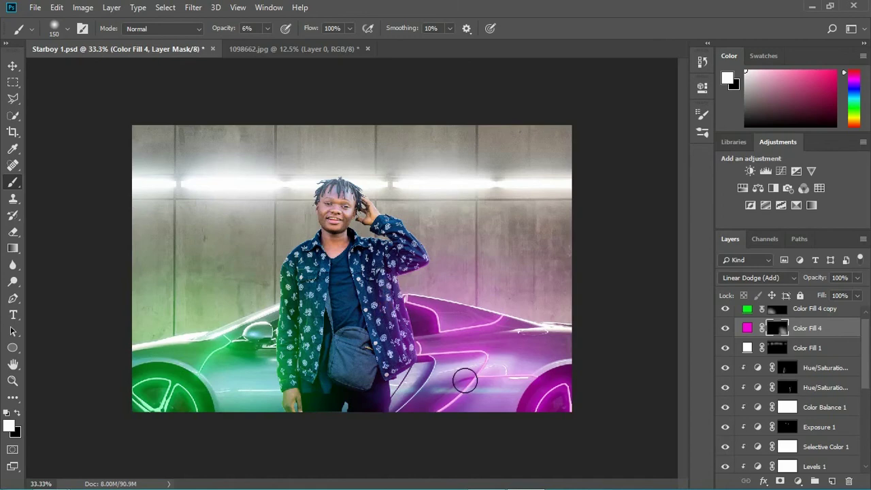